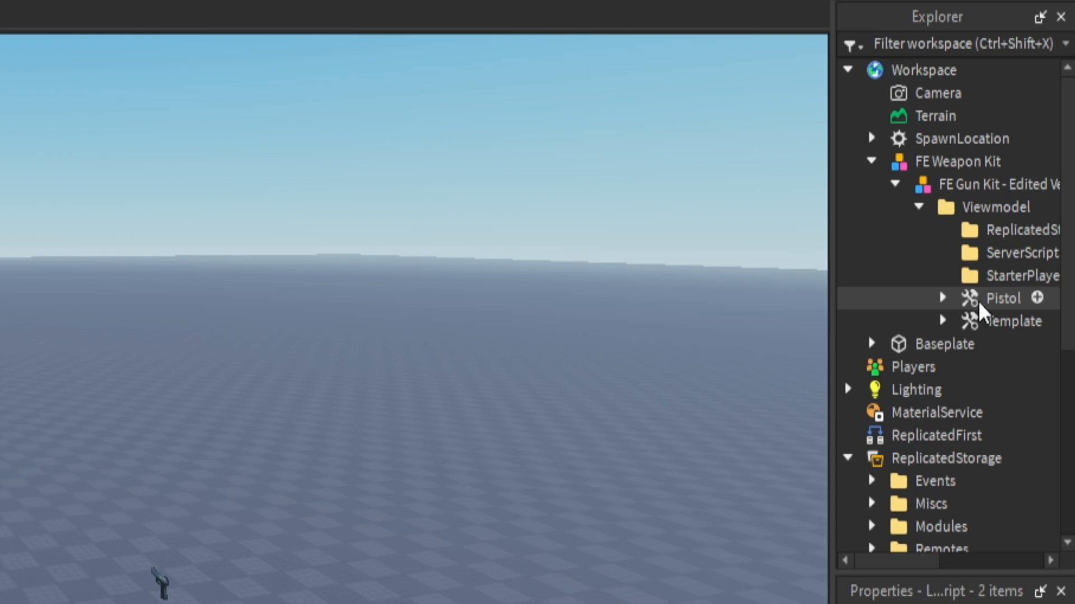
# Step: Move the kit's Pistol tool directly into Workspace and delete the Template tool along with the remaining FE Weapon Kit
pyautogui.click(986, 323)
pyautogui.press('Delete')
pyautogui.moveTo(987, 301); pyautogui.dragTo(895, 71)
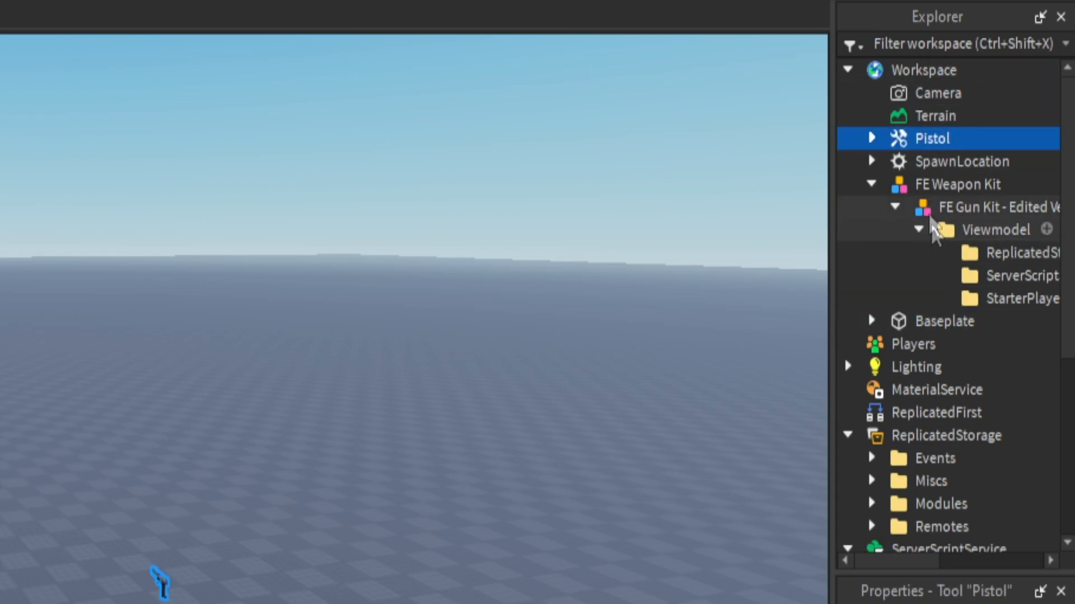
pyautogui.click(921, 186)
pyautogui.press('Delete')
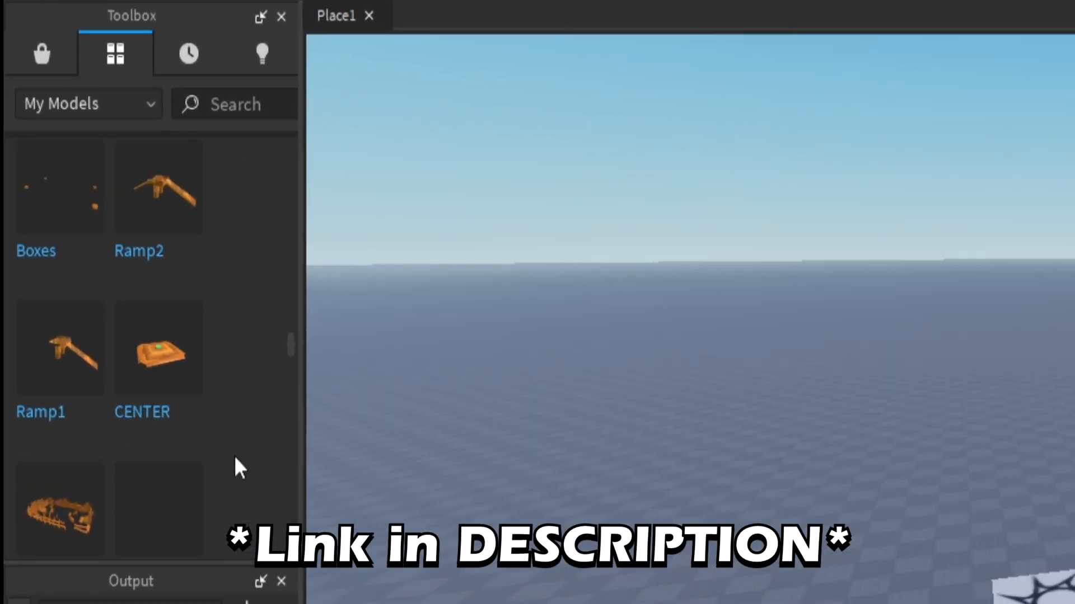
# Step: Insert the comprehensive gun pack by sen_chou from My Models into the place
pyautogui.scroll(-3, 238, 468)
pyautogui.scroll(-15, 238, 468)
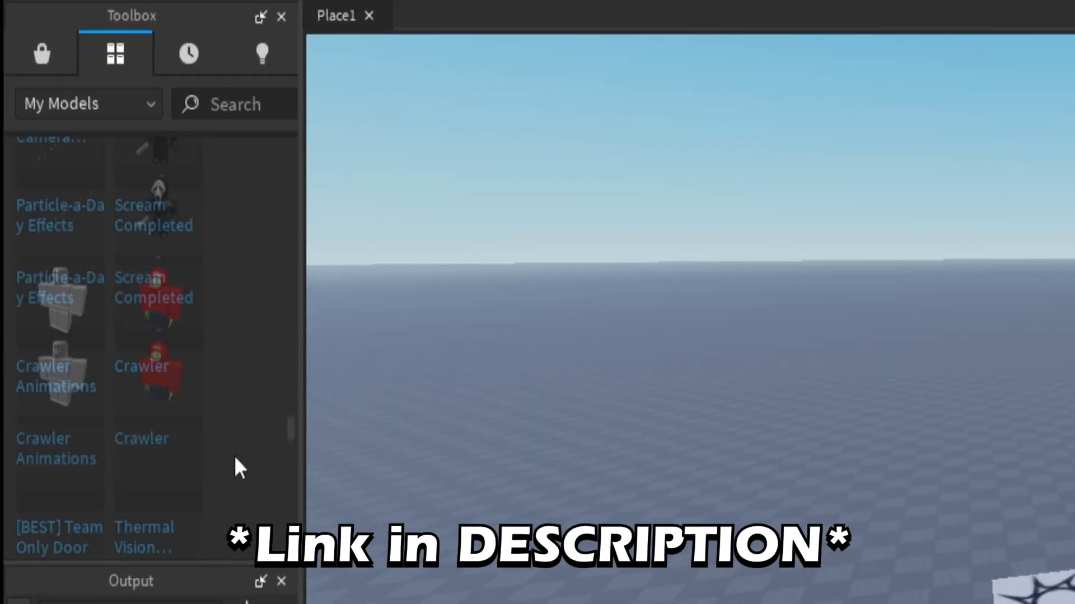
pyautogui.scroll(-10, 237, 468)
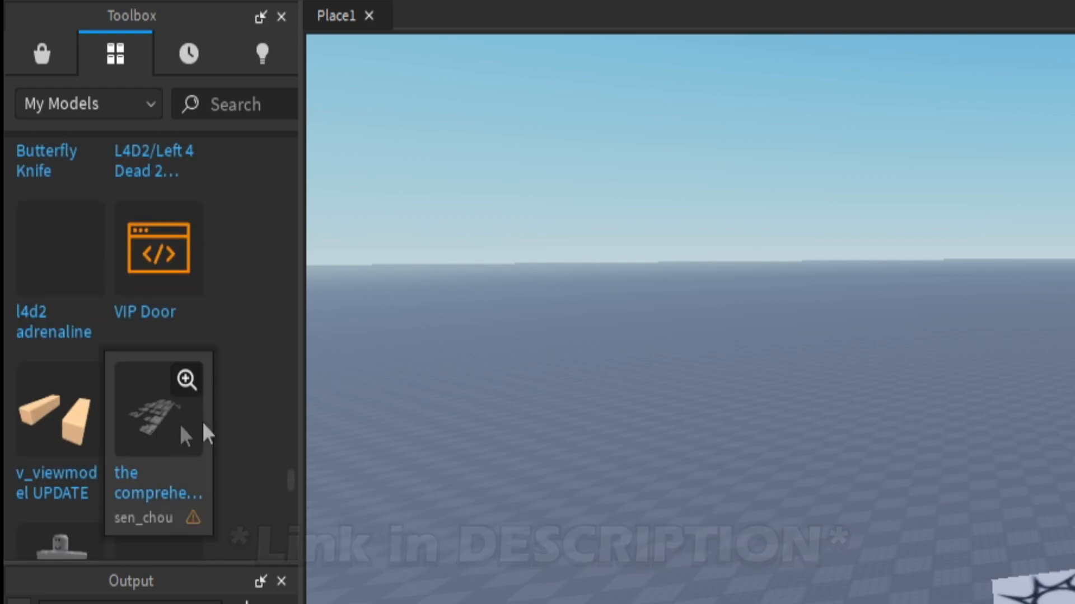
pyautogui.click(168, 448)
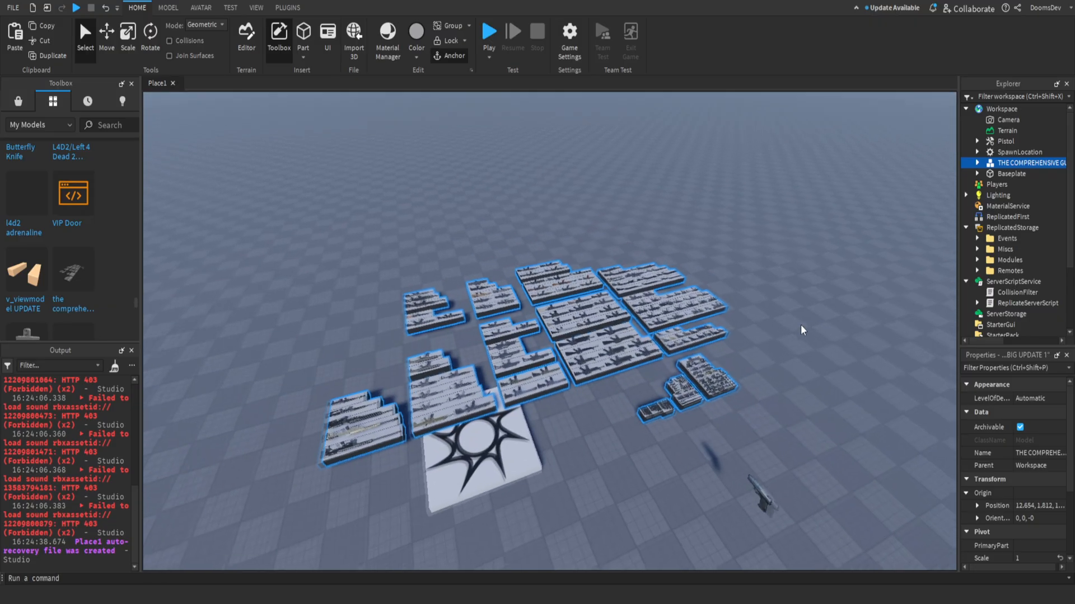
# Step: Find the silver Desert Eagle among the pack's pistols and select its whole model in the SIDEARMS group
pyautogui.press('w')
pyautogui.moveTo(801, 331); pyautogui.dragTo(800, 323, button='right')
pyautogui.press('s')
pyautogui.press('w')
pyautogui.press('s')
pyautogui.press('w')
pyautogui.press('w')
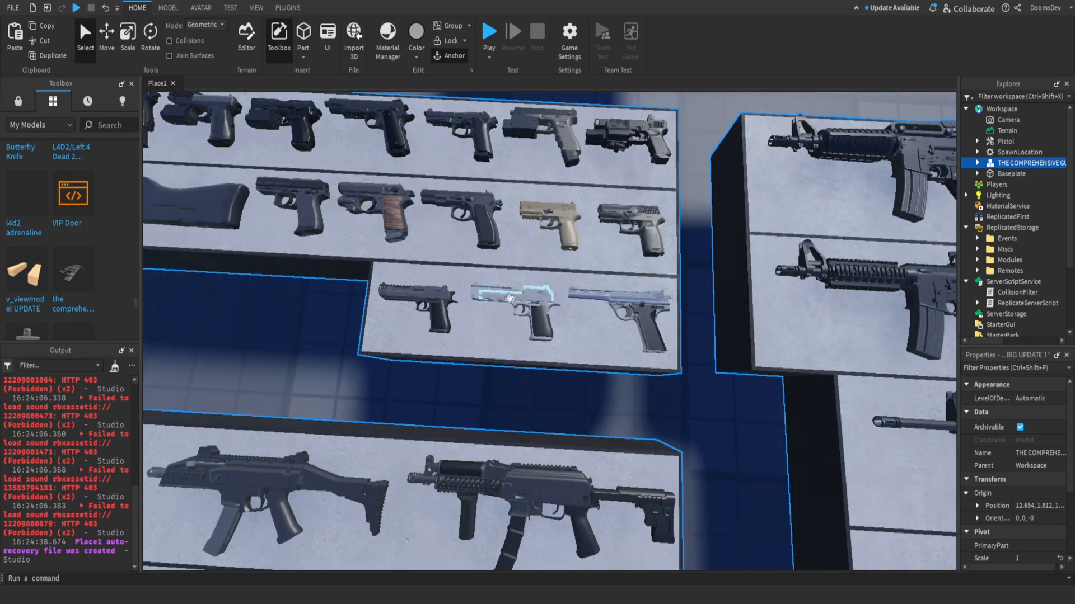
pyautogui.keyDown('alt'); pyautogui.click(524, 305); pyautogui.keyUp('alt')
pyautogui.press('w')
pyautogui.moveTo(755, 401); pyautogui.dragTo(755, 401, button='right')
pyautogui.press('s')
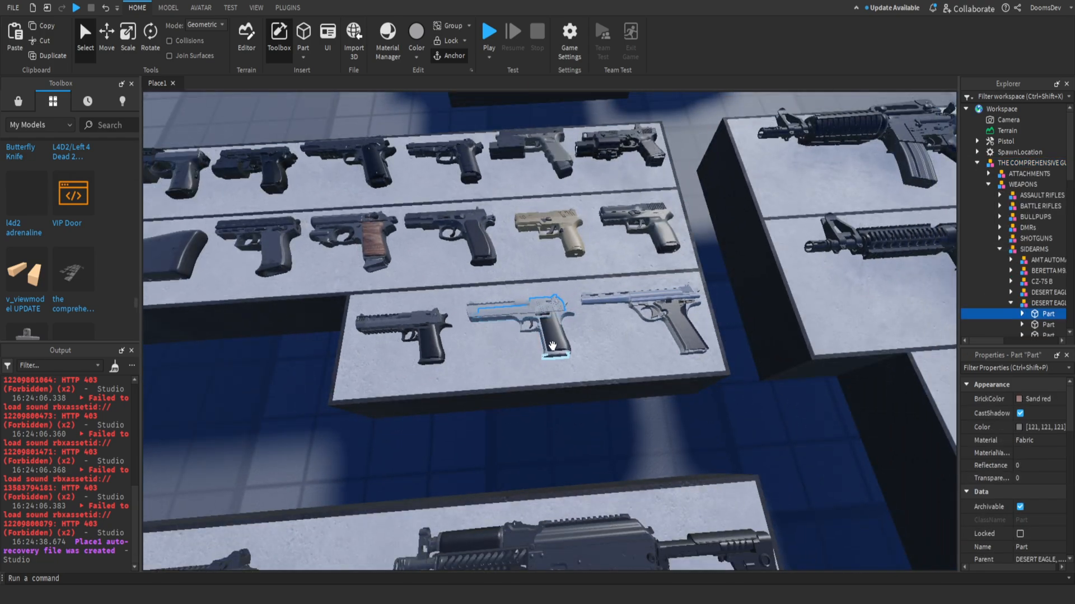
pyautogui.keyDown('alt'); pyautogui.click(554, 349); pyautogui.keyUp('alt')
pyautogui.moveTo(818, 281); pyautogui.dragTo(818, 281, button='right')
pyautogui.press('w')
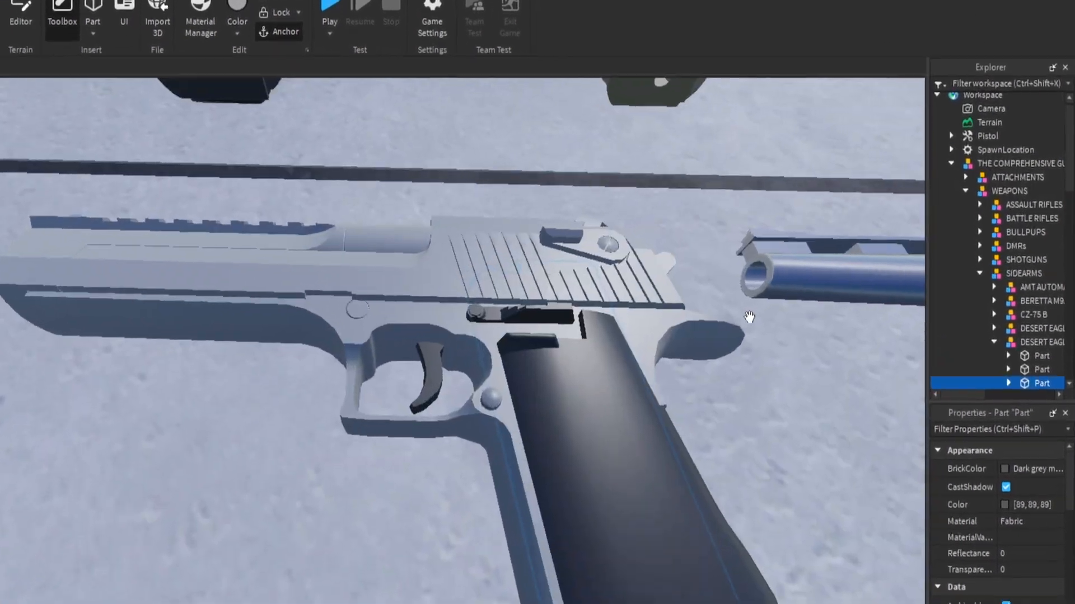
pyautogui.press('s')
pyautogui.scroll(-2, 998, 399)
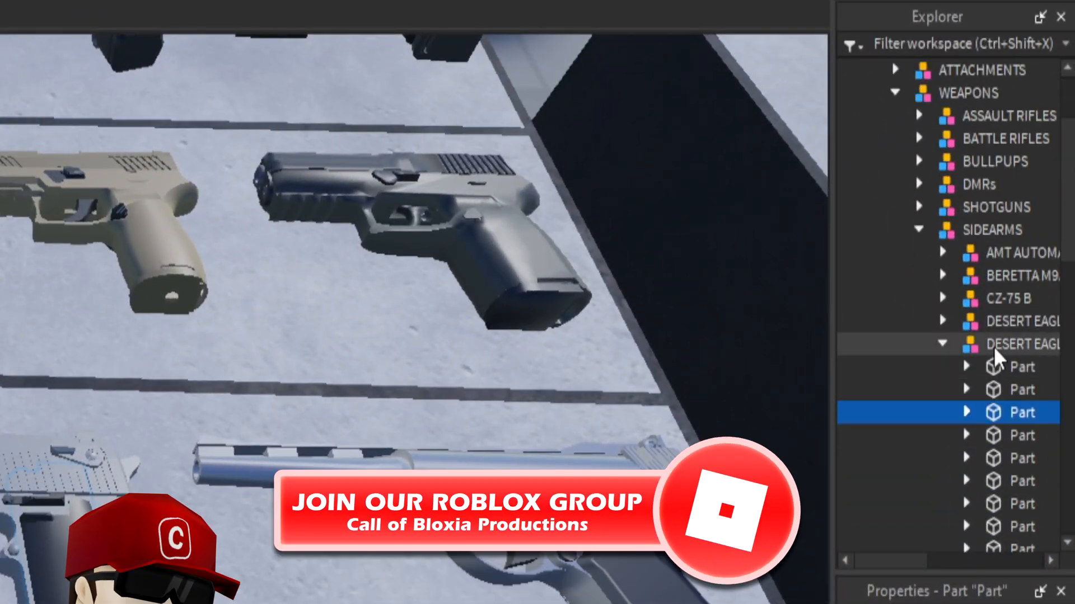
pyautogui.click(997, 345)
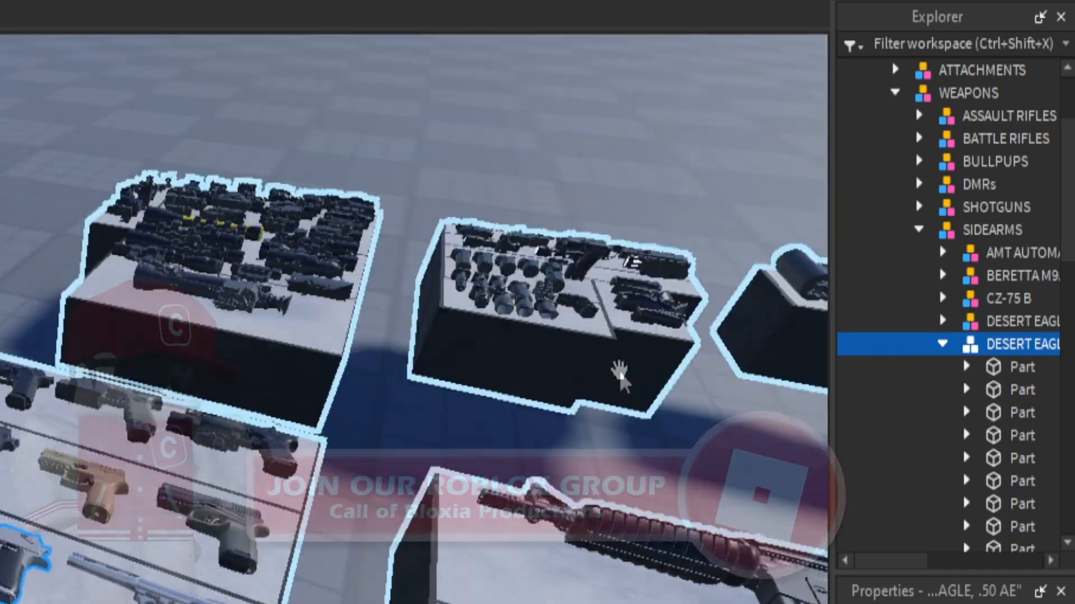
# Step: Copy the selected DESERT EAGLE, .50 AE model and paste the duplicate directly into Workspace
pyautogui.moveTo(620, 376); pyautogui.dragTo(619, 377, button='right')
pyautogui.scroll(-5, 619, 377)
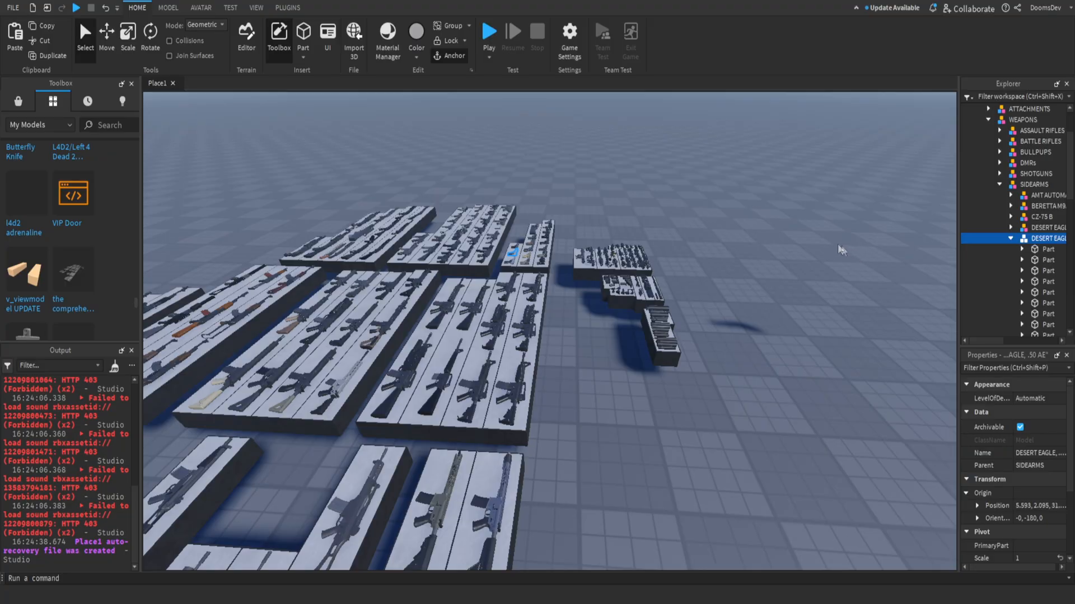
pyautogui.hotkey('ctrl', 'c')
pyautogui.hotkey('ctrl', 'v')
pyautogui.press('f')
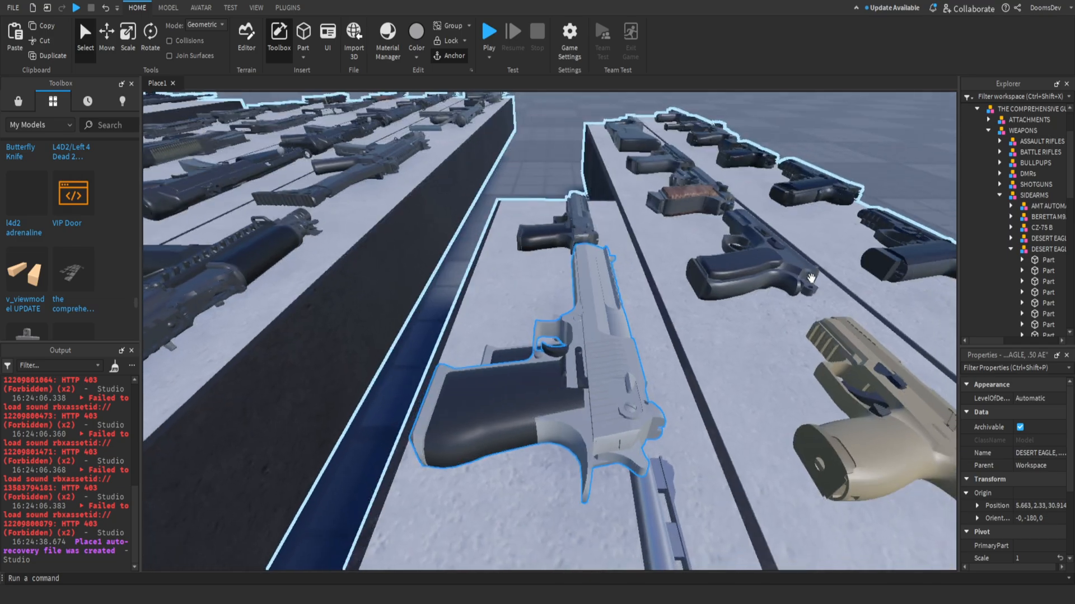
# Step: Delete the original comprehensive gun pack from Workspace, keeping the copied Desert Eagle
pyautogui.moveTo(812, 278); pyautogui.dragTo(811, 278, button='right')
pyautogui.scroll(-5, 811, 278)
pyautogui.click(632, 200)
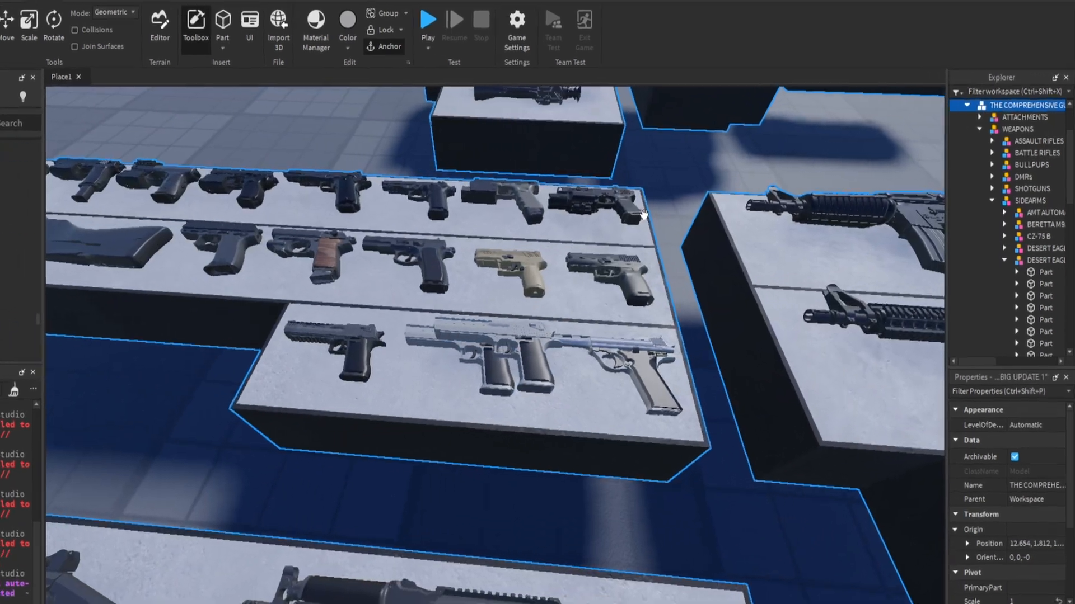
pyautogui.scroll(-6, 643, 215)
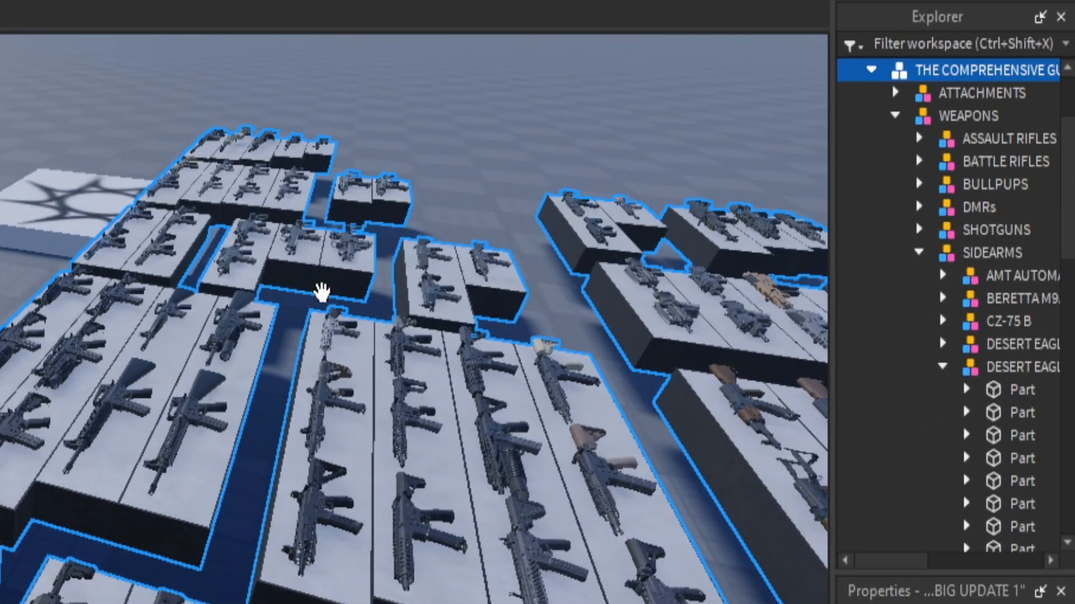
pyautogui.press('Delete')
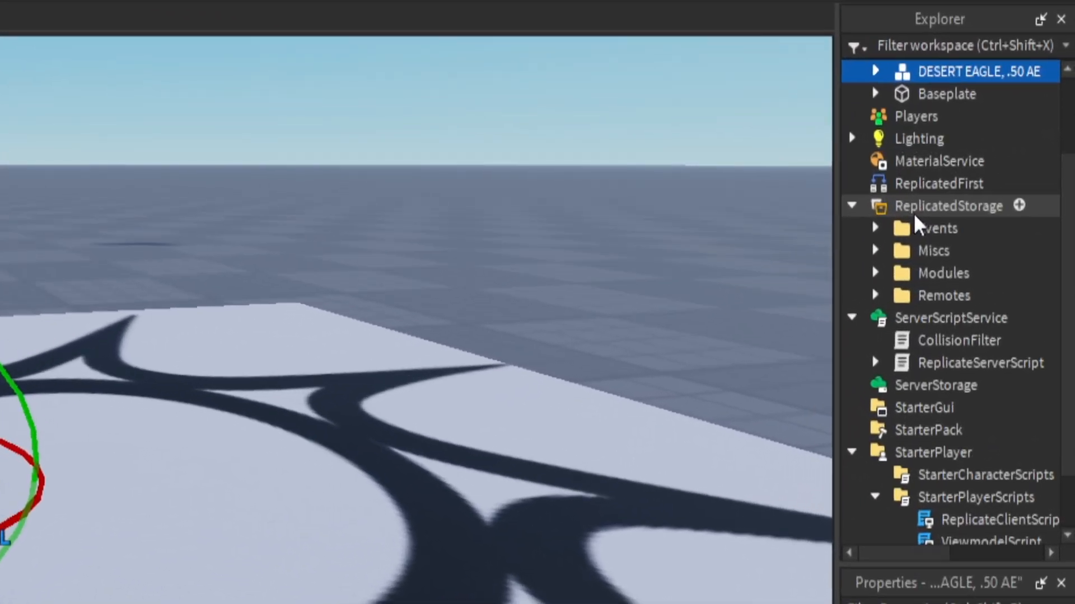
# Step: Copy v_Template from the Viewmodels folder in ReplicatedStorage > Miscs and paste it into Workspace
pyautogui.click(874, 250)
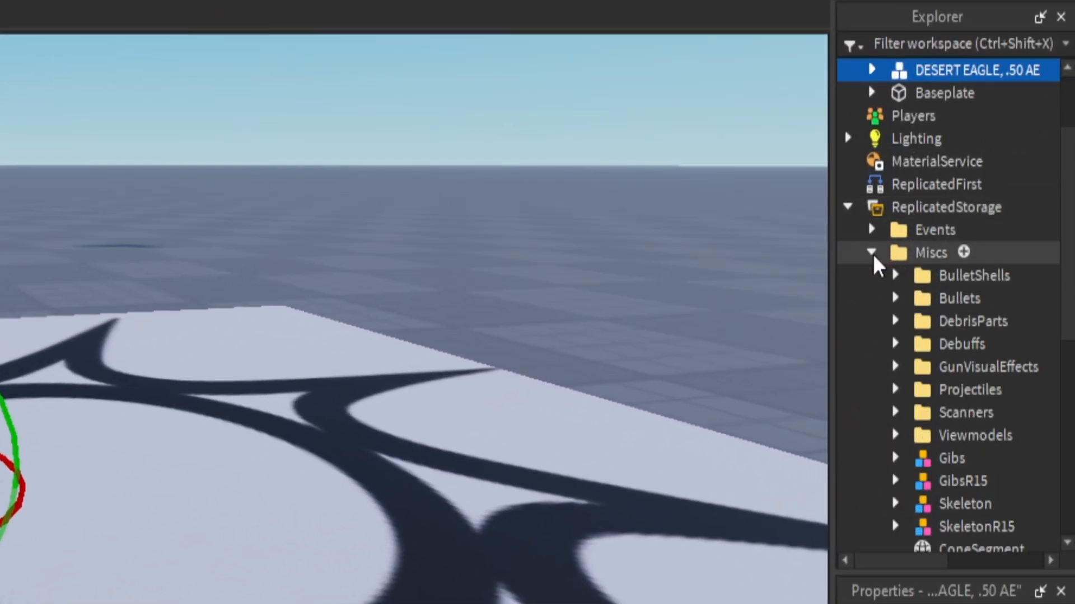
pyautogui.click(895, 435)
pyautogui.scroll(-2, 899, 437)
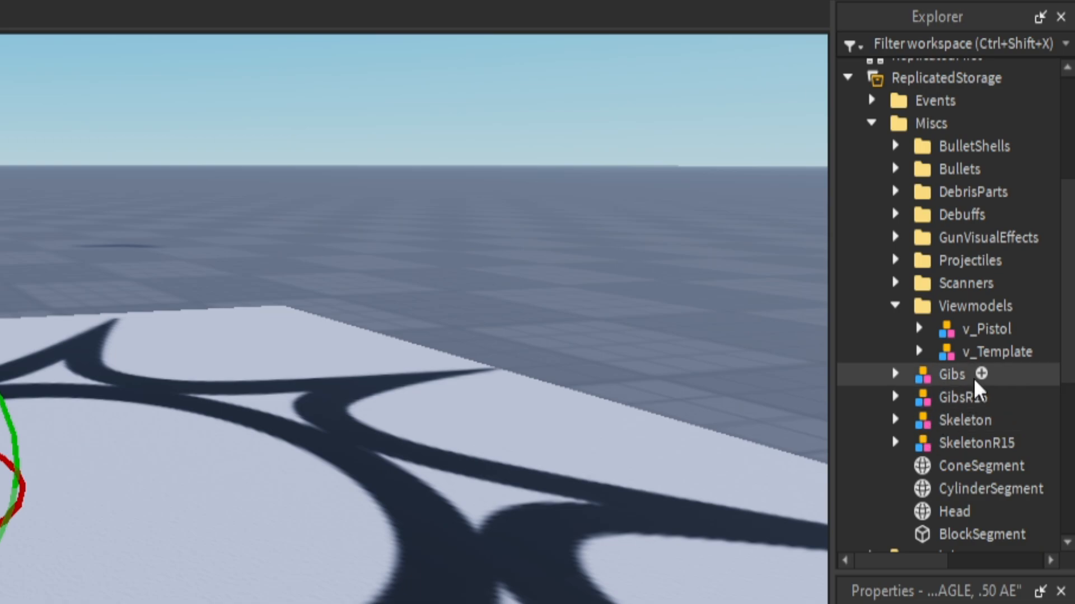
pyautogui.click(986, 358)
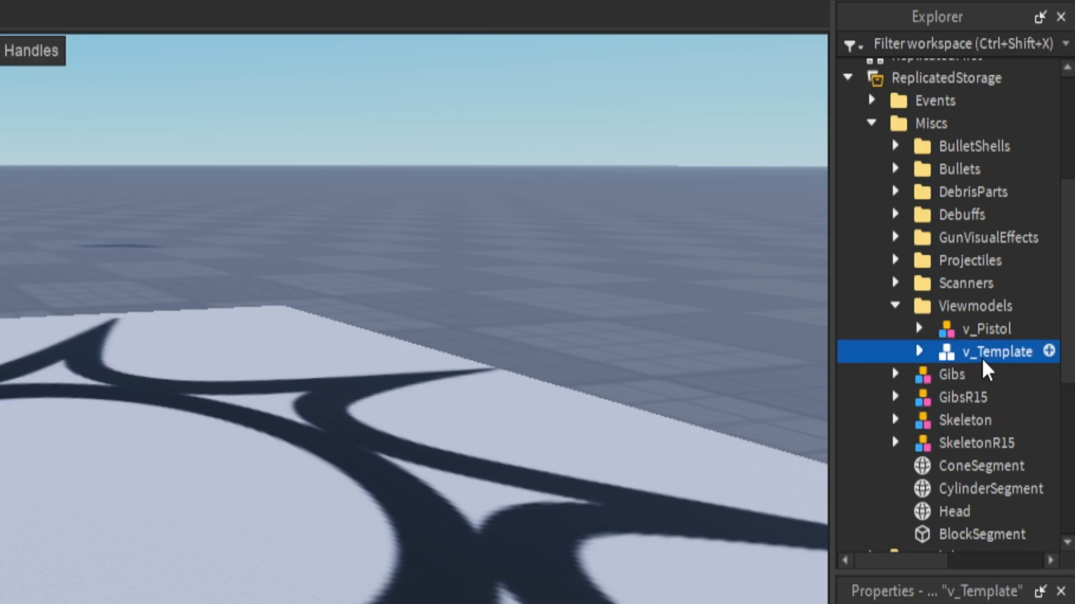
pyautogui.click(116, 446)
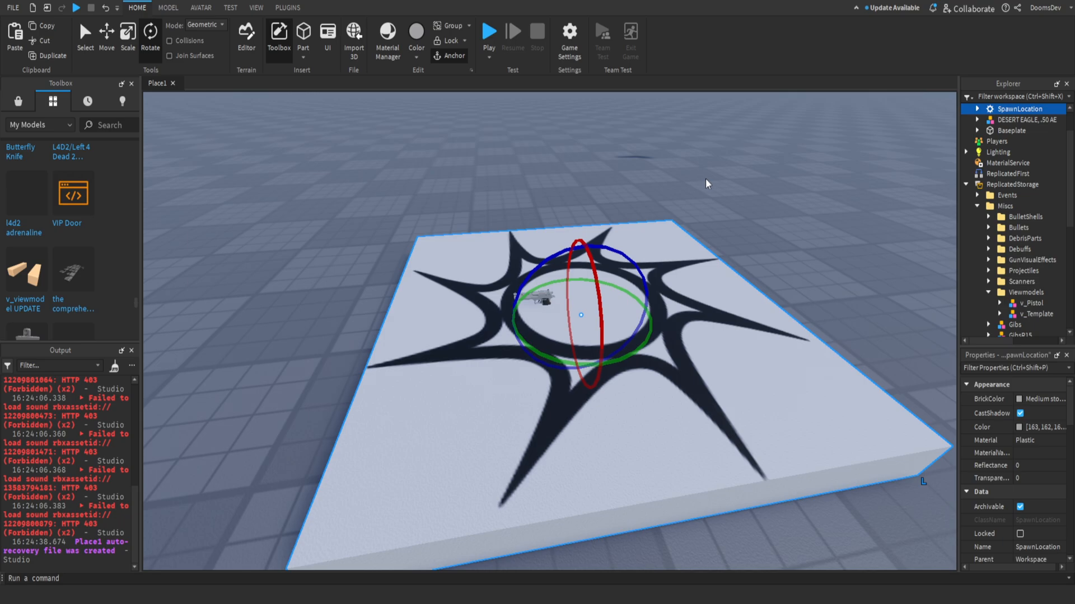
pyautogui.hotkey('ctrl', 'v')
pyautogui.moveTo(717, 414); pyautogui.dragTo(717, 414, button='right')
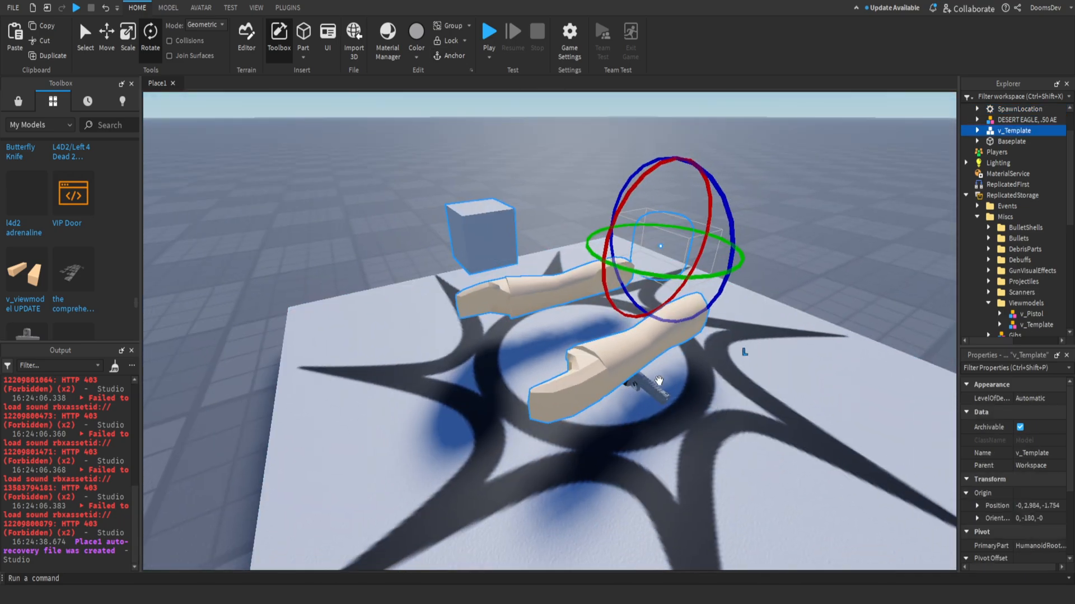
# Step: Delete both CharacterMesh objects from the v_Template model in Workspace
pyautogui.click(1018, 228)
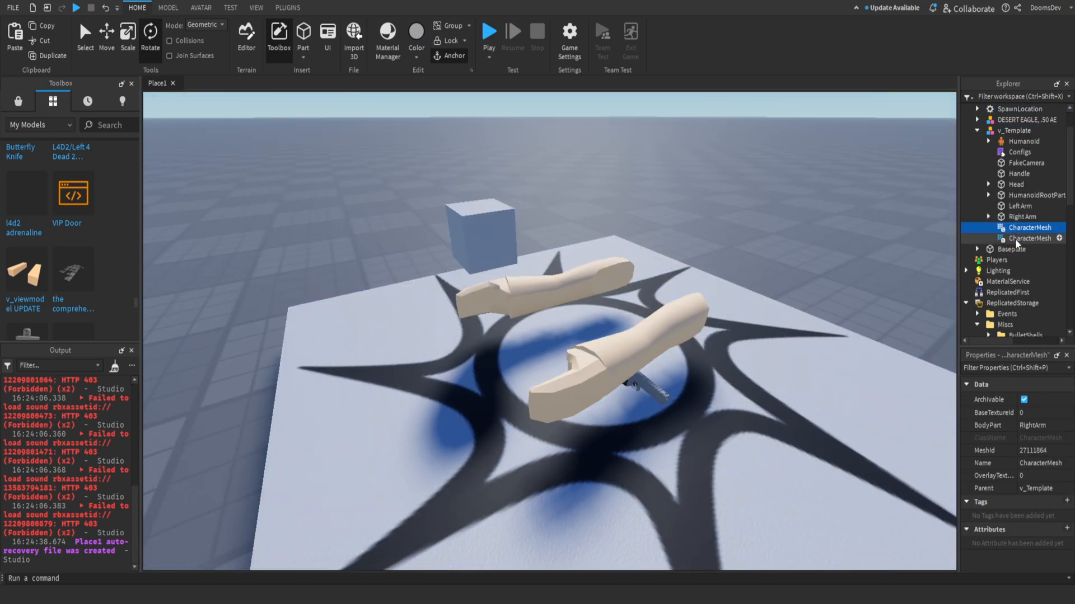
pyautogui.keyDown('shift'); pyautogui.click(1018, 240); pyautogui.keyUp('shift')
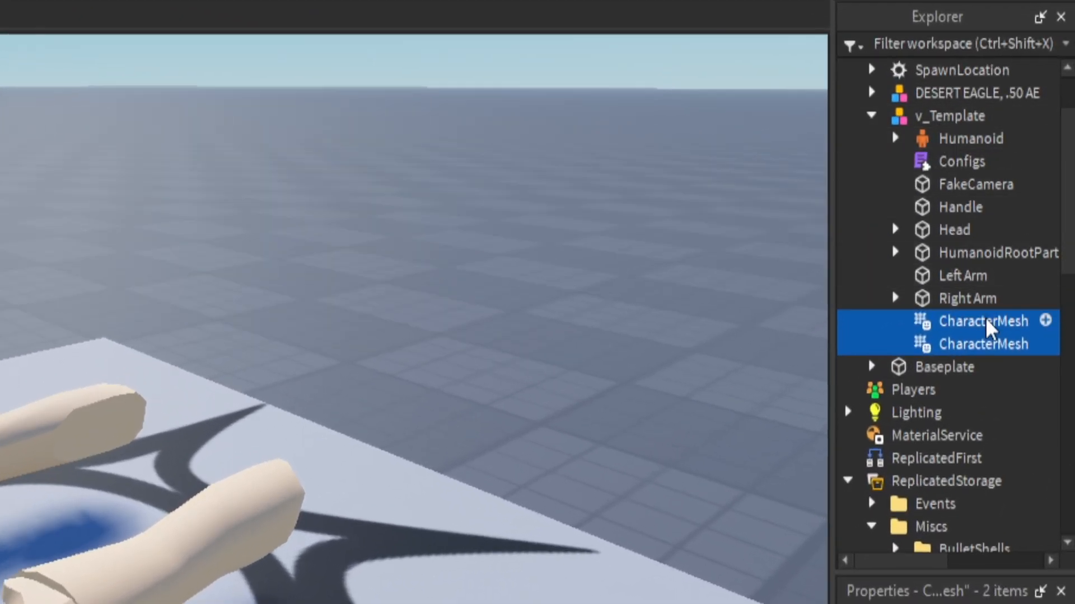
pyautogui.press('Delete')
# Step: Delete the SpawnLocation beneath the viewmodel arms
pyautogui.moveTo(760, 412); pyautogui.dragTo(763, 410, button='right')
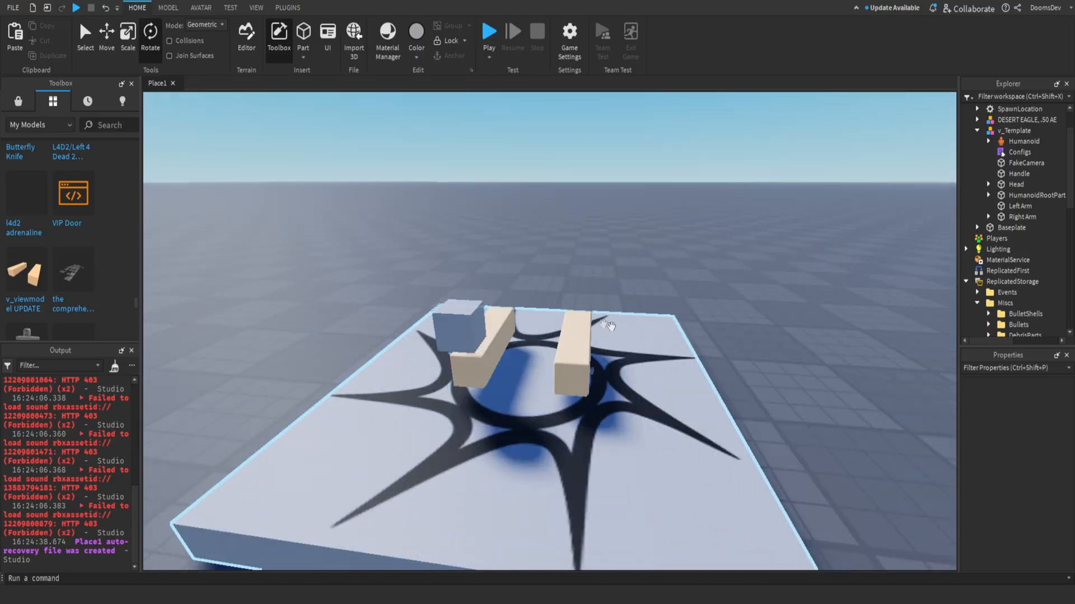
pyautogui.click(651, 356)
pyautogui.press('Delete')
# Step: Set the v_Template model's origin position to 0,0,0
pyautogui.click(582, 335)
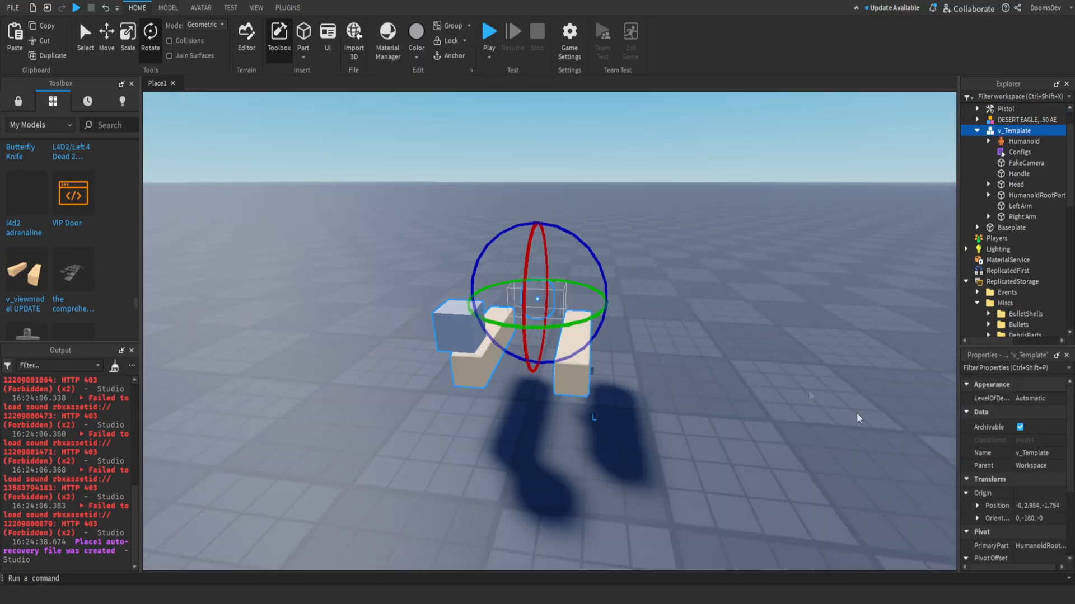
pyautogui.click(1036, 506)
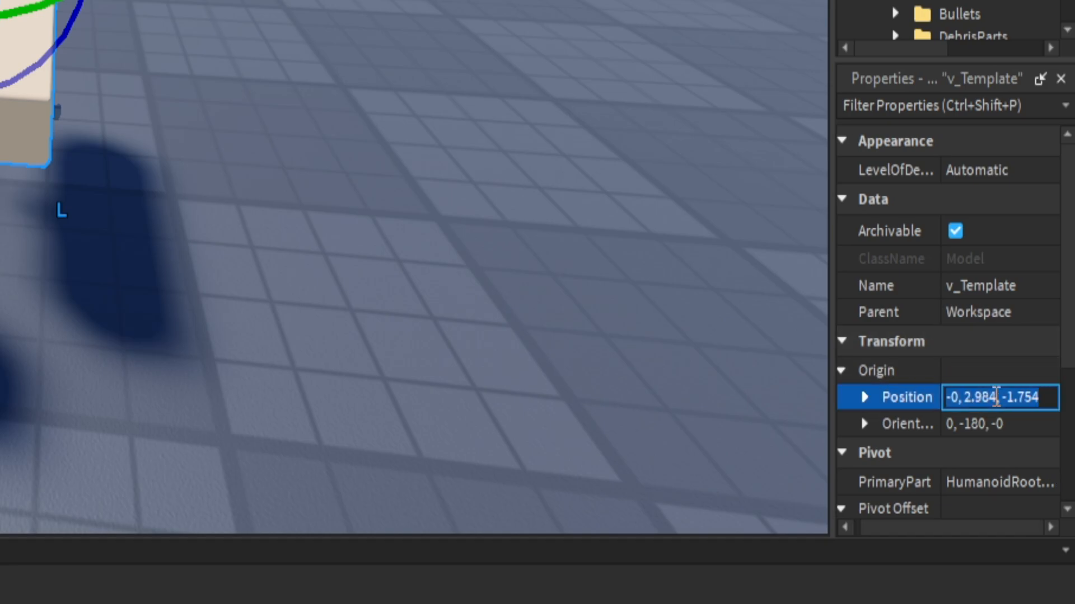
pyautogui.write('0,0,0')
pyautogui.press('Return')
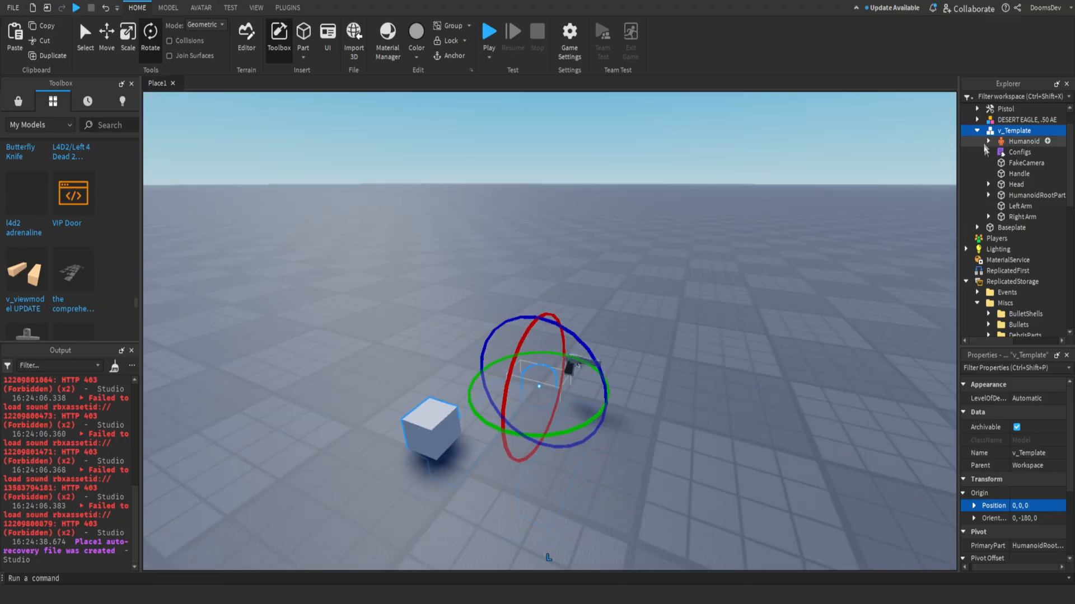
# Step: Move the Baseplate down so that it sits below the v_Template arms
pyautogui.click(1004, 230)
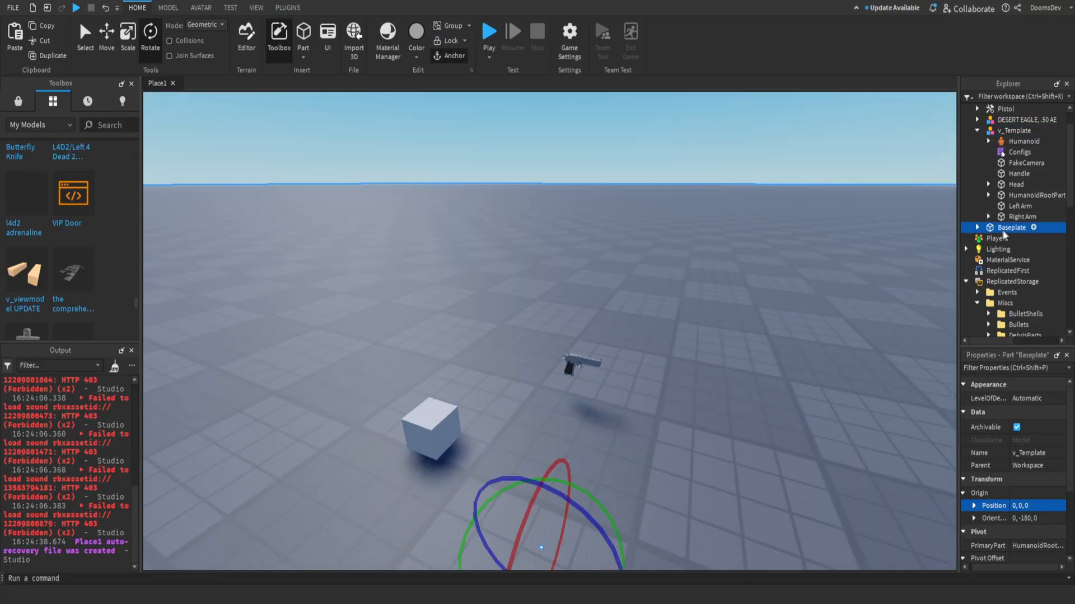
pyautogui.hotkey('ctrl', '2')
pyautogui.moveTo(722, 314); pyautogui.dragTo(702, 310, button='right')
pyautogui.moveTo(580, 446); pyautogui.dragTo(578, 551)
# Step: Reposition the Desert Eagle model near the v_Template arms
pyautogui.click(615, 327)
pyautogui.scroll(5, 644, 327)
pyautogui.moveTo(651, 214); pyautogui.dragTo(645, 217)
pyautogui.moveTo(728, 280); pyautogui.dragTo(653, 271, button='right')
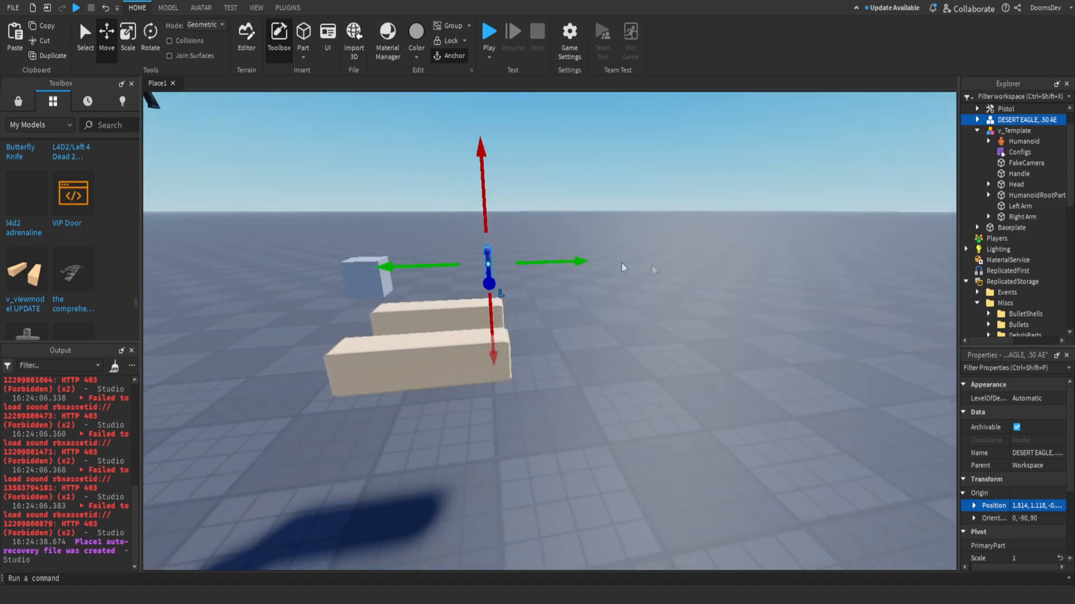
pyautogui.hotkey('ctrl', '1')
pyautogui.moveTo(488, 259); pyautogui.dragTo(382, 314)
pyautogui.press('f')
pyautogui.scroll(-5, 383, 314)
pyautogui.moveTo(383, 313); pyautogui.dragTo(500, 294, button='right')
pyautogui.click(430, 306)
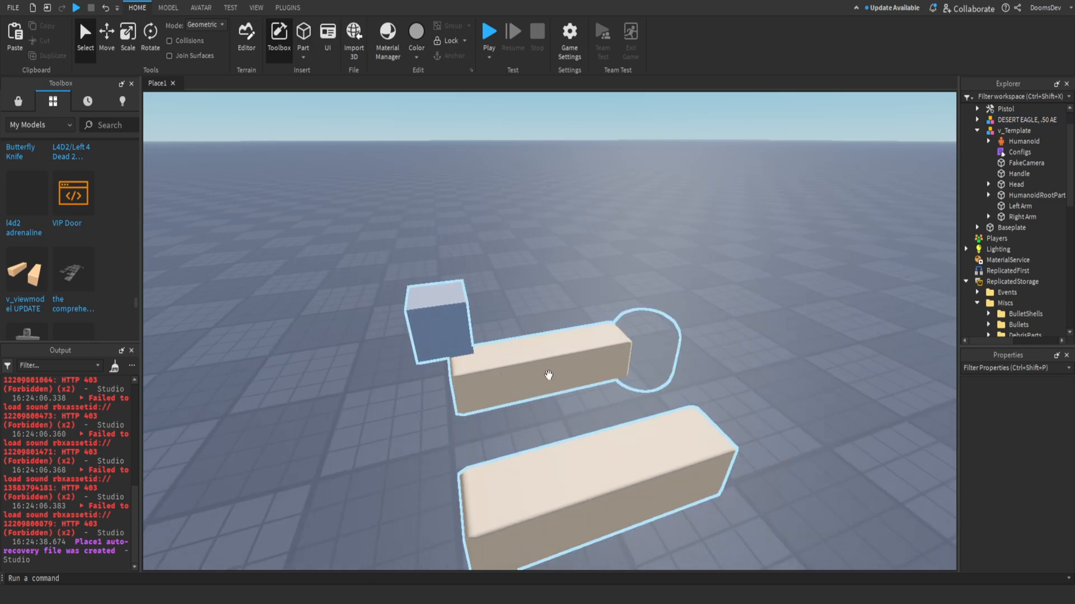
# Step: Delete the Handle part from the v_Template model in Workspace
pyautogui.click(549, 375)
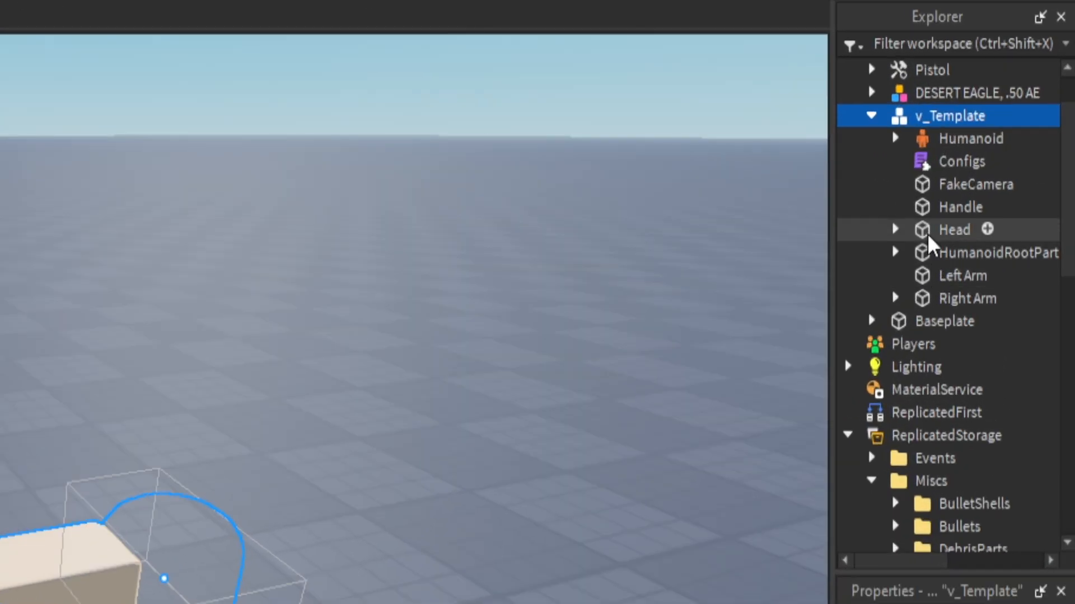
pyautogui.click(1004, 175)
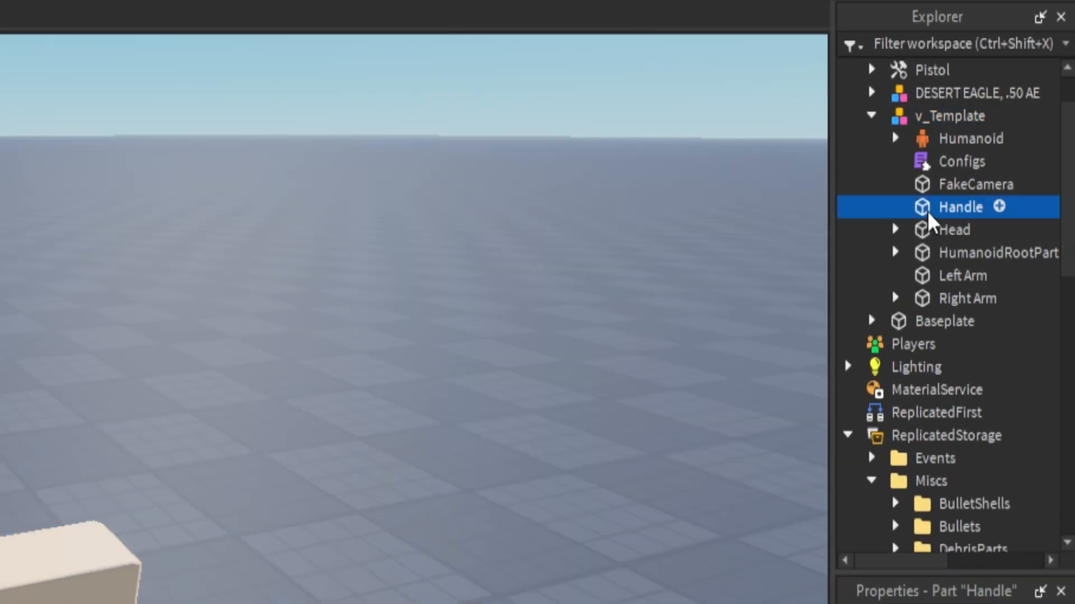
pyautogui.press('Delete')
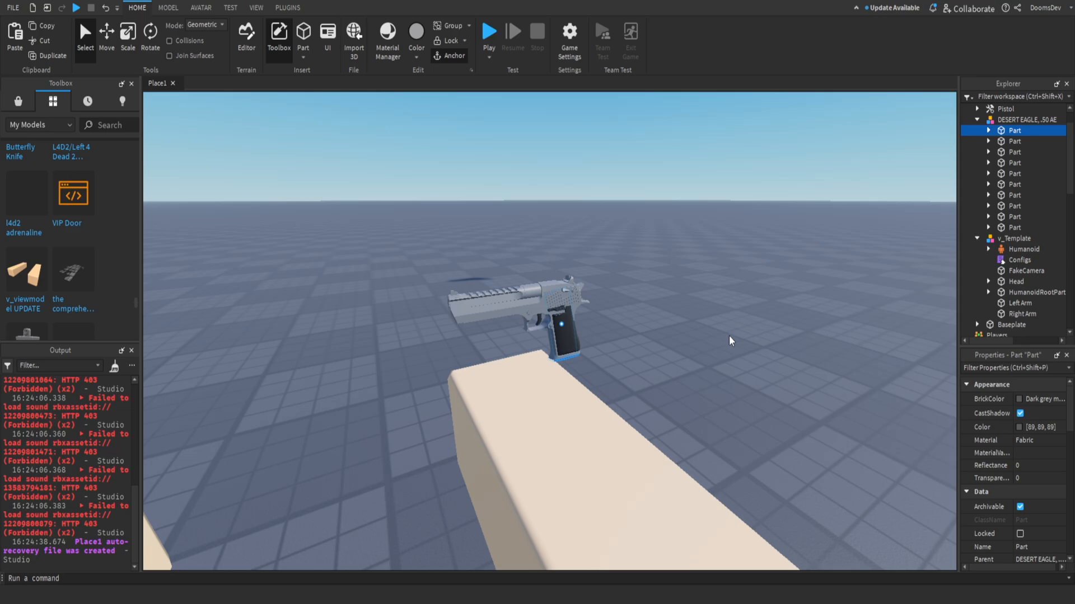
# Step: Examine the individual parts of the Desert Eagle model to identify which piece of the gun each one is
pyautogui.moveTo(710, 313); pyautogui.dragTo(707, 310, button='right')
pyautogui.scroll(3, 708, 310)
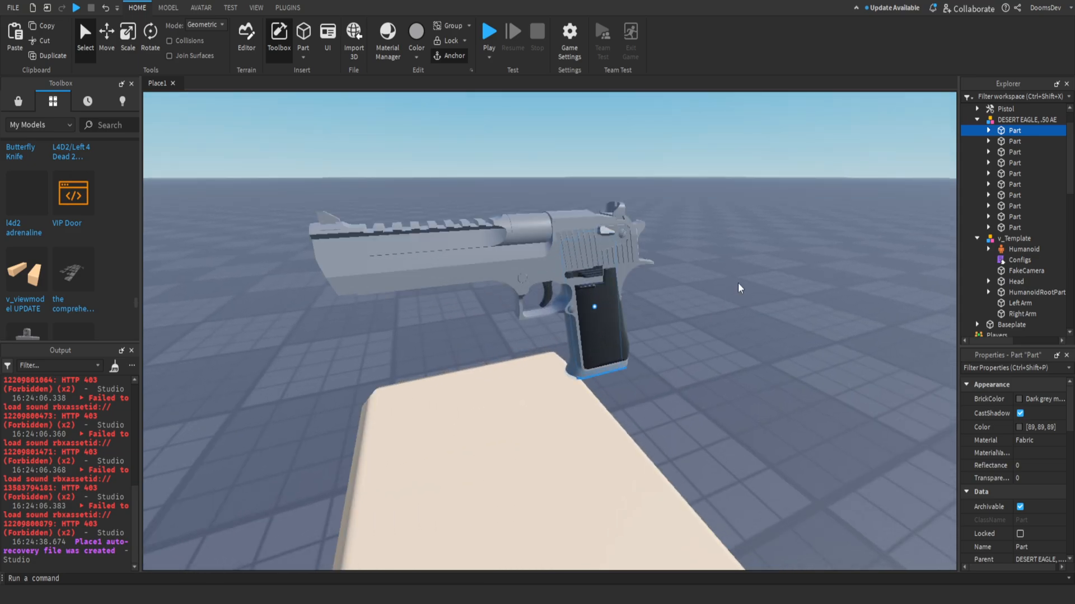
pyautogui.click(1006, 140)
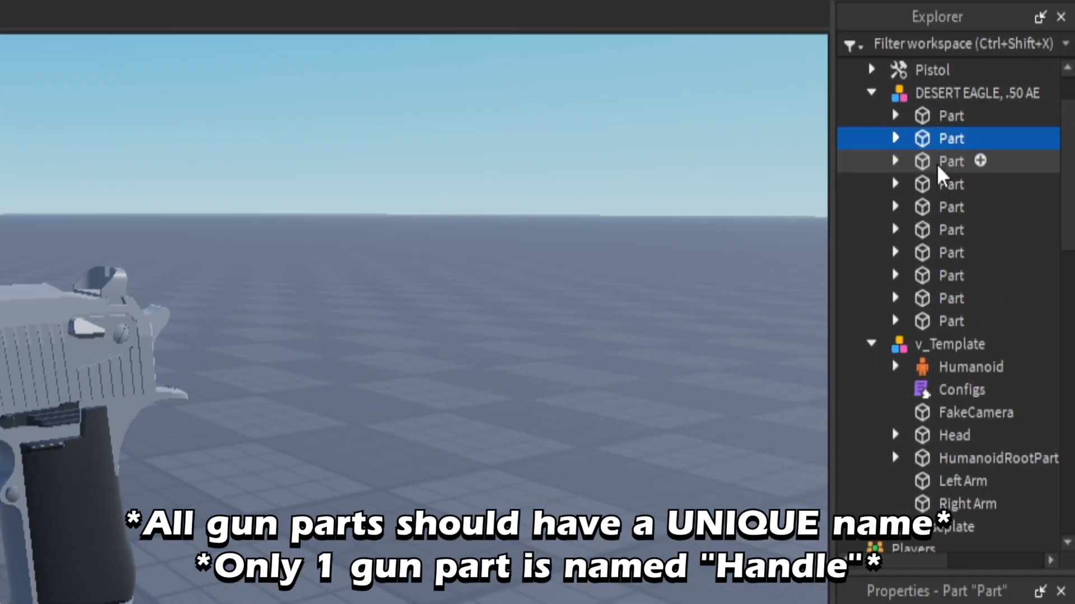
pyautogui.click(938, 167)
pyautogui.scroll(-1, 589, 356)
pyautogui.moveTo(589, 356); pyautogui.dragTo(589, 348, button='right')
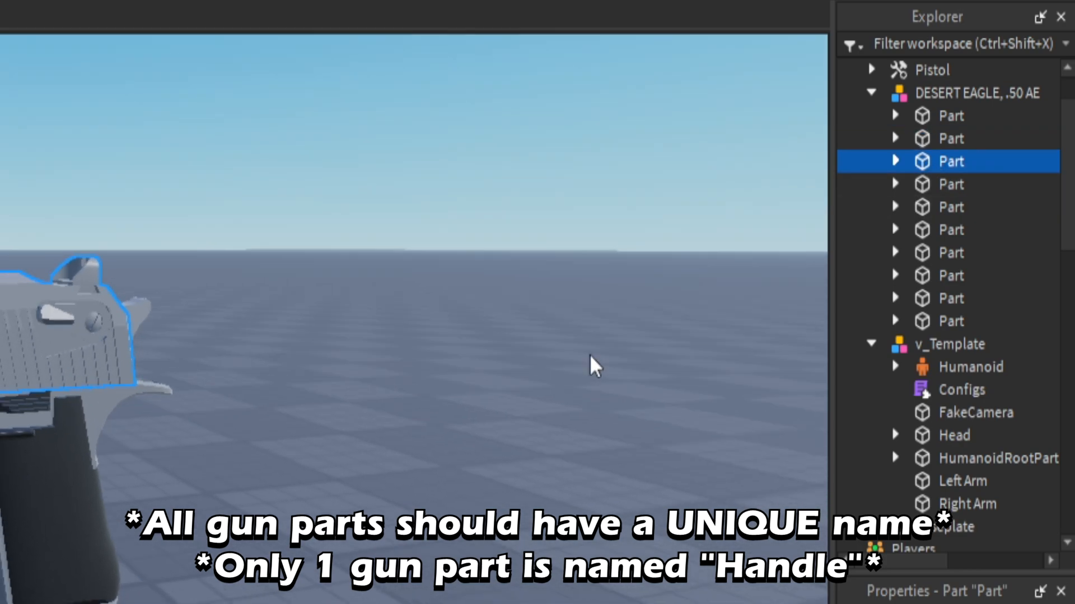
pyautogui.scroll(-2, 589, 356)
pyautogui.scroll(1, 668, 312)
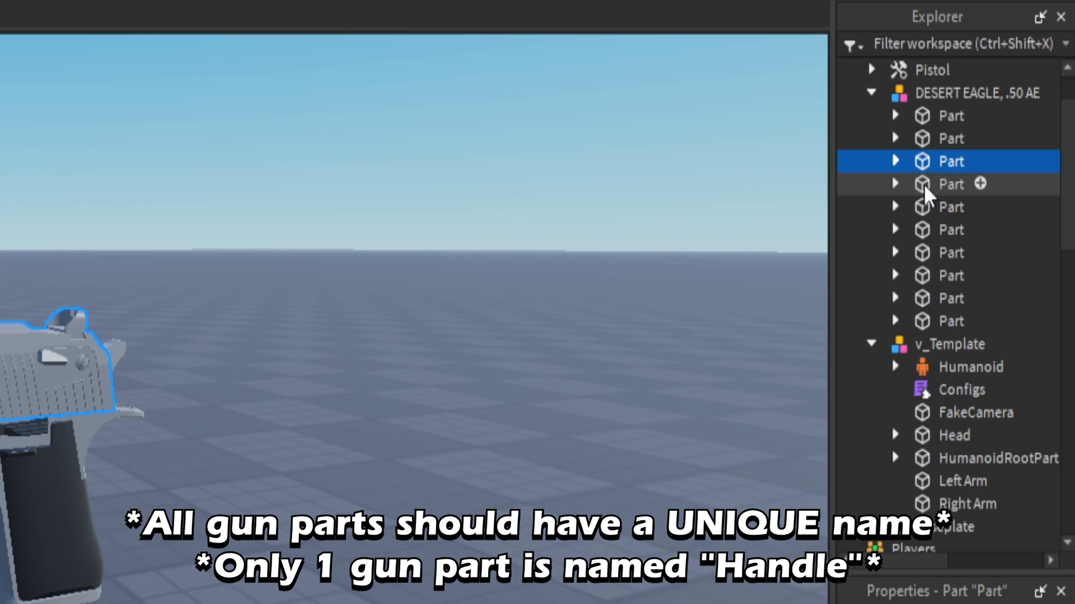
# Step: Rename the Desert Eagle's grip part, the last part in the model, as Handle
pyautogui.write('Habnd')
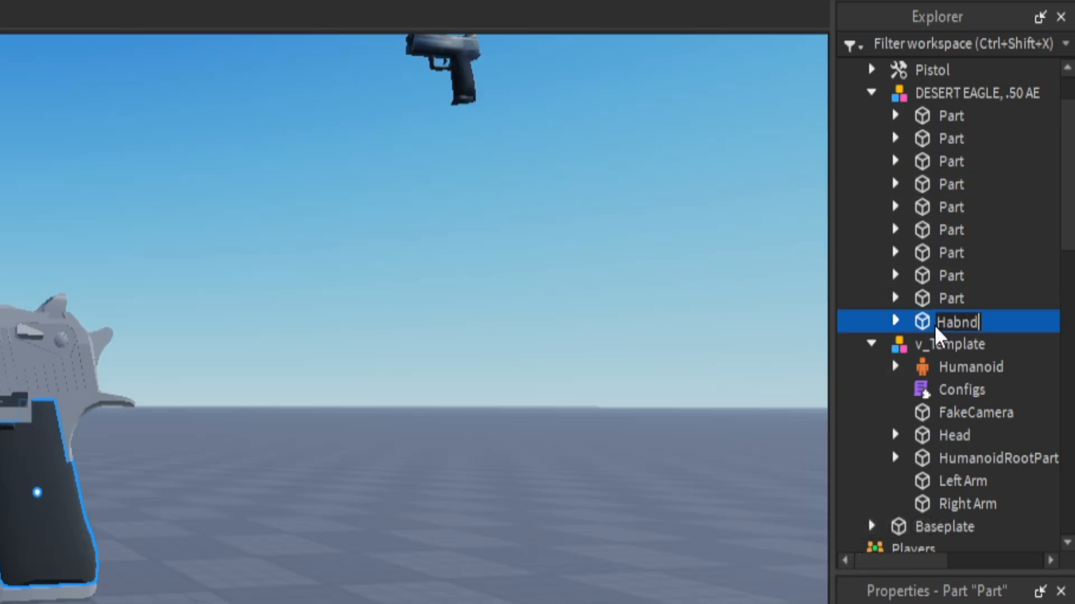
pyautogui.press('BackSpace')
pyautogui.press('BackSpace')
pyautogui.press('BackSpace')
pyautogui.write('ndle')
pyautogui.press('Return')
# Step: Give the Desert Eagle's other parts the unique names wawa, Trigger, BottomBody, SidePart, Nail, Nail2, UpperBody, Slide and Mag
pyautogui.doubleClick(938, 293)
pyautogui.write('wawa')
pyautogui.press('Return')
pyautogui.doubleClick(931, 276)
pyautogui.write('Trii')
pyautogui.press('BackSpace')
pyautogui.write('gger')
pyautogui.press('Return')
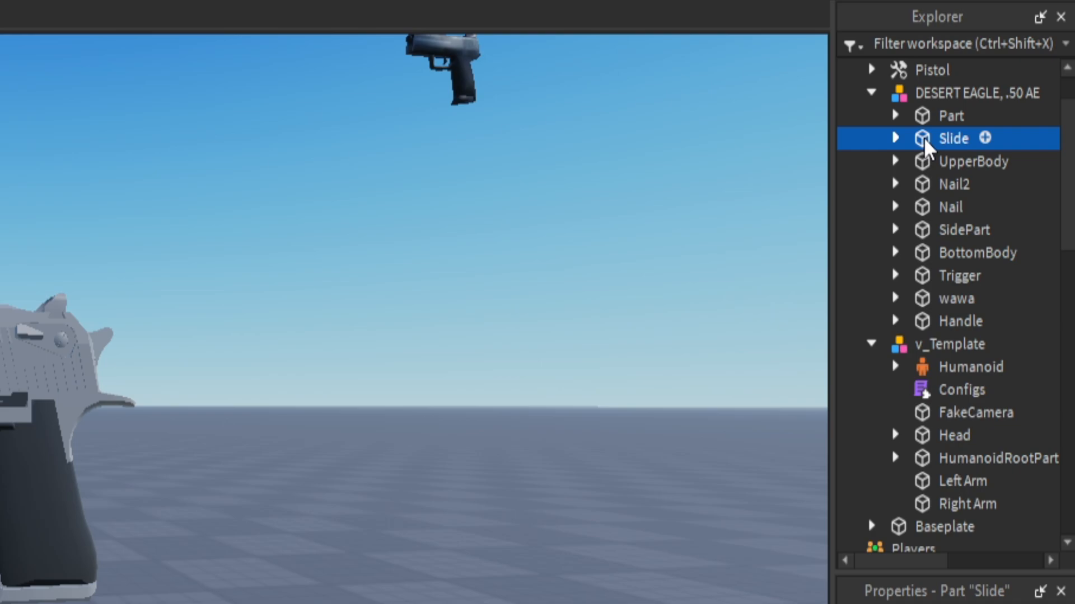
pyautogui.doubleClick(932, 116)
pyautogui.write('Mag')
pyautogui.press('Return')
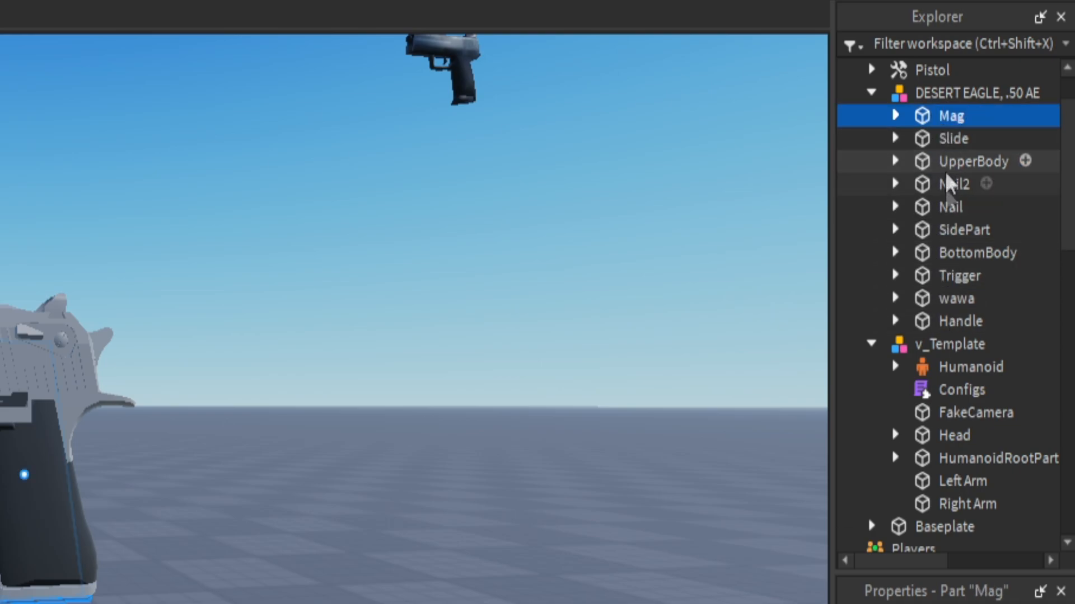
# Step: Parent the nine other gun parts, from Mag through wawa, to the Handle part
pyautogui.keyDown('shift'); pyautogui.click(946, 300); pyautogui.keyUp('shift')
pyautogui.moveTo(925, 122); pyautogui.dragTo(942, 334)
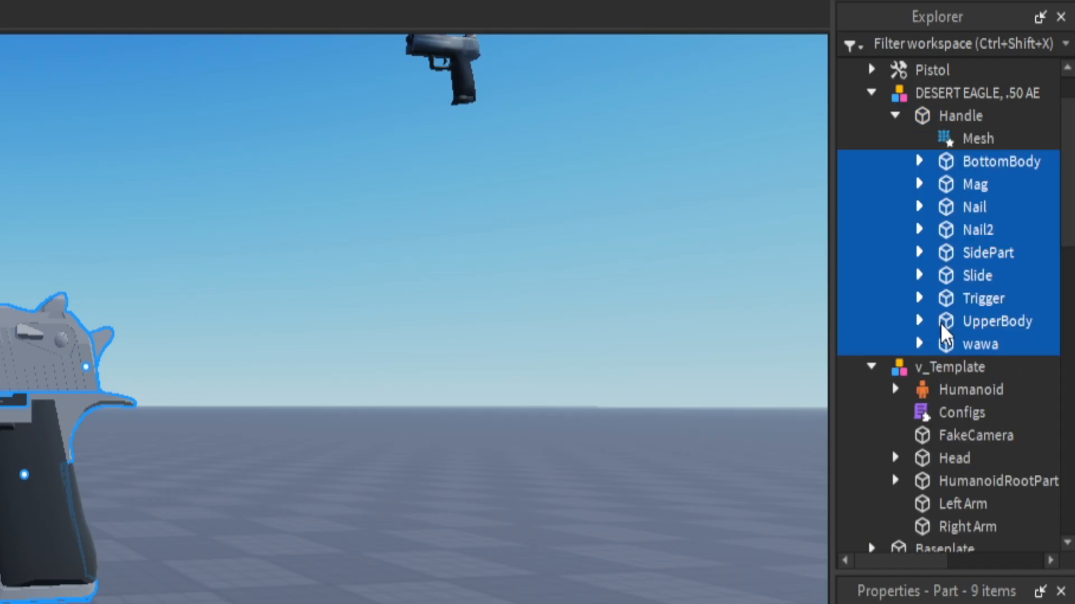
# Step: Rotate the whole DESERT EAGLE, .50 AE model to an orientation of 0, 180, 90
pyautogui.scroll(2, 979, 162)
pyautogui.click(979, 162)
pyautogui.press('f')
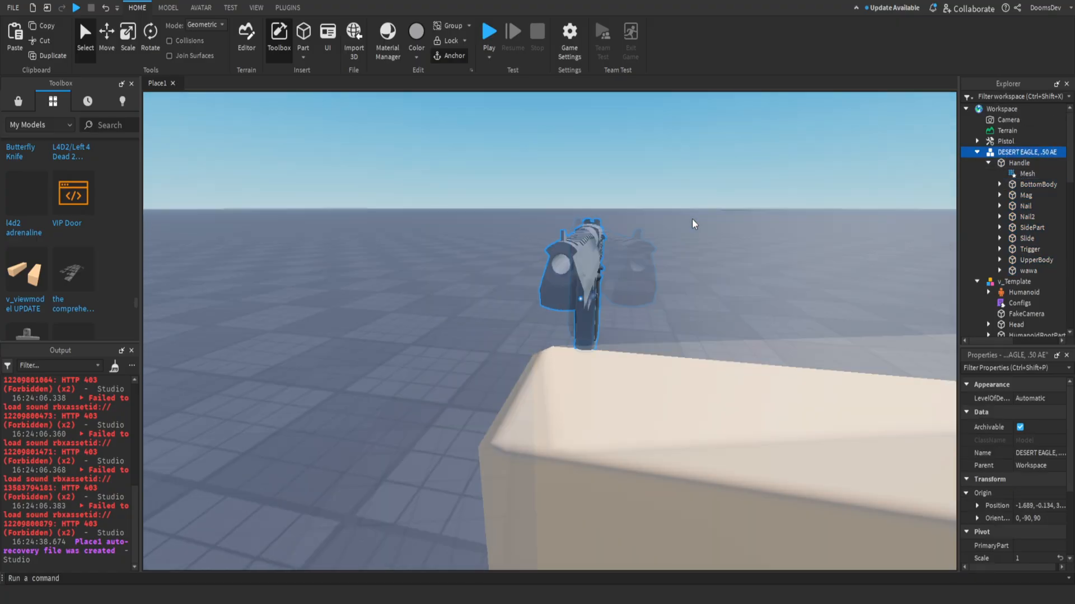
pyautogui.press('s')
pyautogui.moveTo(692, 225); pyautogui.dragTo(693, 224, button='right')
pyautogui.press('w')
pyautogui.hotkey('ctrl', '3')
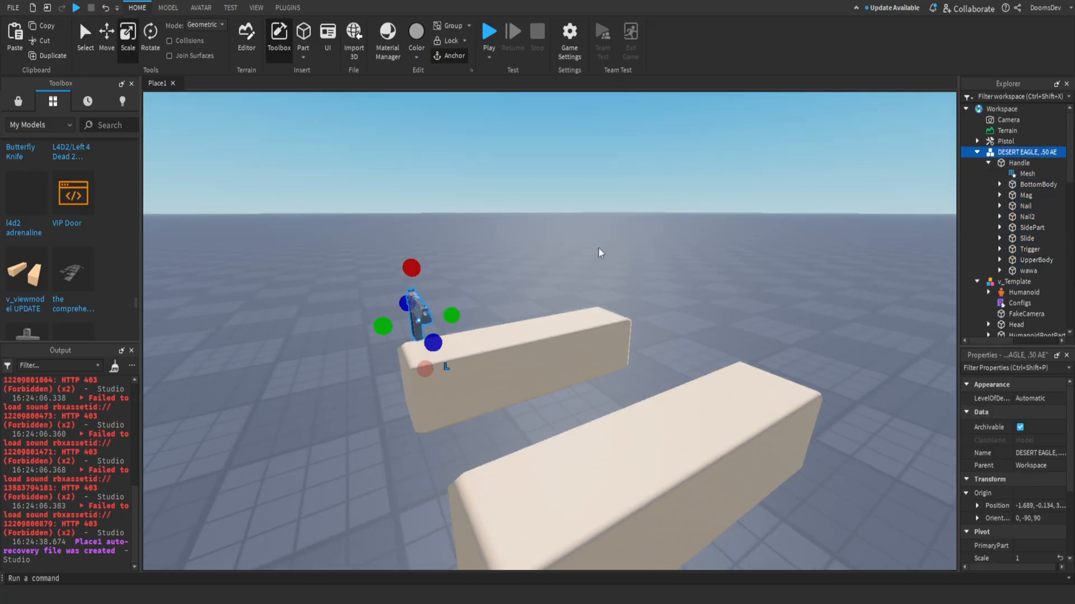
pyautogui.press('f')
pyautogui.moveTo(602, 253); pyautogui.dragTo(632, 273, button='right')
pyautogui.hotkey('ctrl', '4')
pyautogui.moveTo(606, 374); pyautogui.dragTo(471, 373)
# Step: Move the Desert Eagle model so its grip sits at the front end of the v_Template's right arm
pyautogui.hotkey('ctrl', '2')
pyautogui.moveTo(640, 349); pyautogui.dragTo(720, 338)
pyautogui.moveTo(719, 337); pyautogui.dragTo(720, 337, button='right')
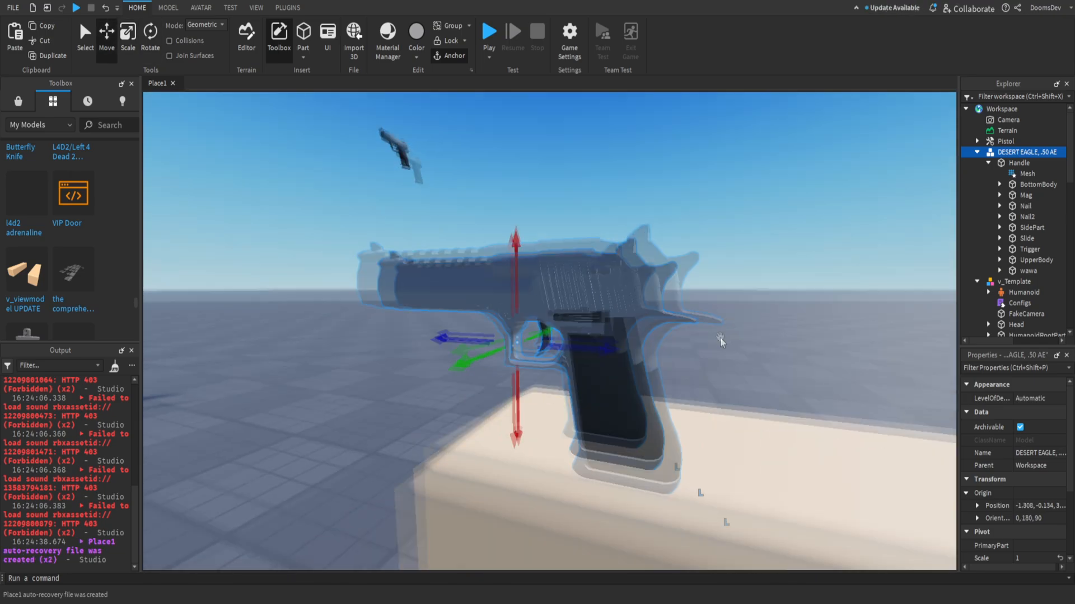
pyautogui.scroll(-4, 720, 337)
pyautogui.moveTo(720, 337); pyautogui.dragTo(667, 338)
pyautogui.press('f')
pyautogui.scroll(-3, 633, 170)
# Step: Create joints with RigEdit Lite from the Handle to all nine other gun parts, BottomBody through wawa
pyautogui.click(288, 8)
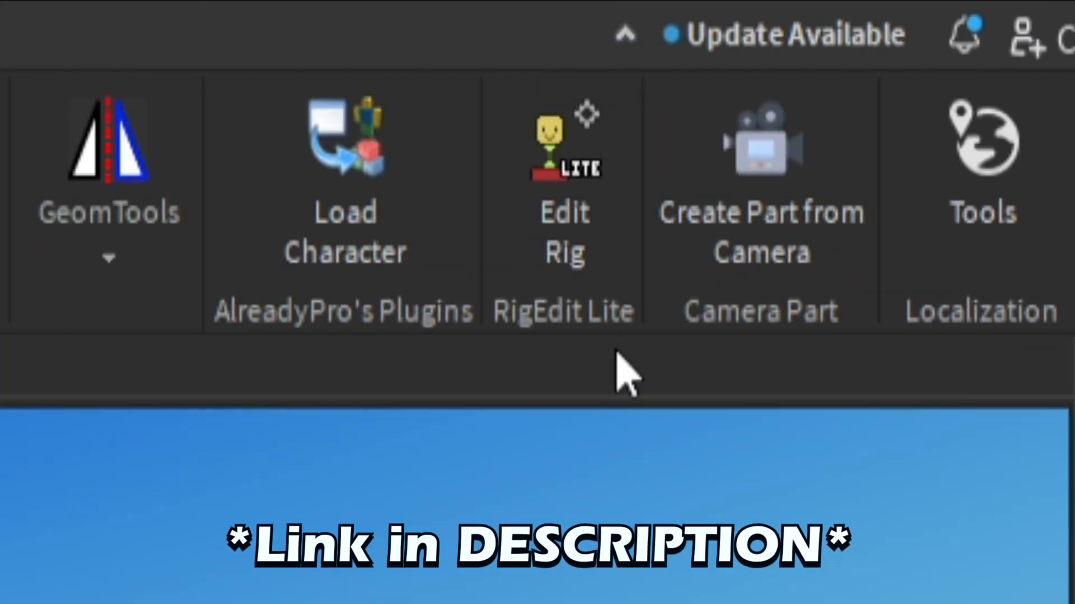
pyautogui.click(575, 165)
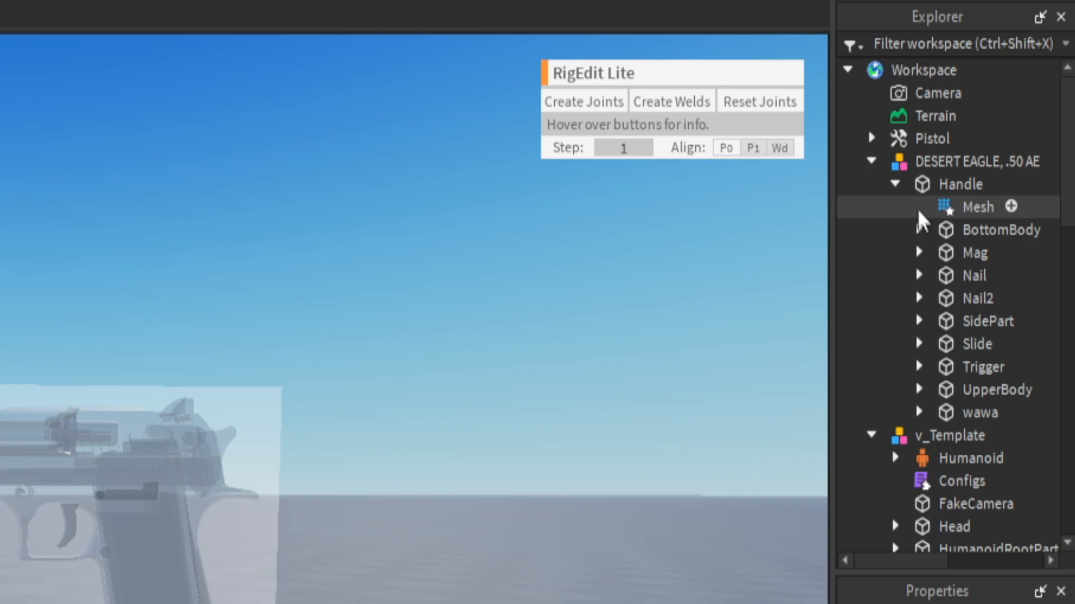
pyautogui.click(954, 189)
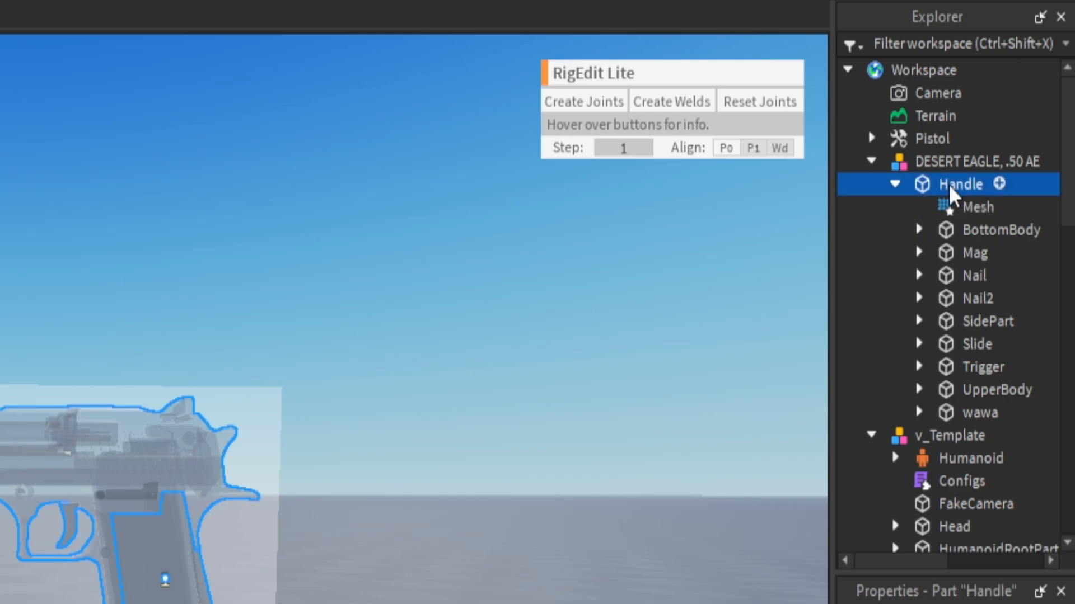
pyautogui.keyDown('ctrl'); pyautogui.click(971, 231); pyautogui.keyUp('ctrl')
pyautogui.keyDown('ctrl'); pyautogui.click(971, 253); pyautogui.keyUp('ctrl')
pyautogui.keyDown('ctrl'); pyautogui.click(971, 275); pyautogui.keyUp('ctrl')
pyautogui.keyDown('ctrl'); pyautogui.click(972, 299); pyautogui.keyUp('ctrl')
pyautogui.keyDown('ctrl'); pyautogui.click(970, 322); pyautogui.keyUp('ctrl')
pyautogui.keyDown('ctrl'); pyautogui.click(968, 344); pyautogui.keyUp('ctrl')
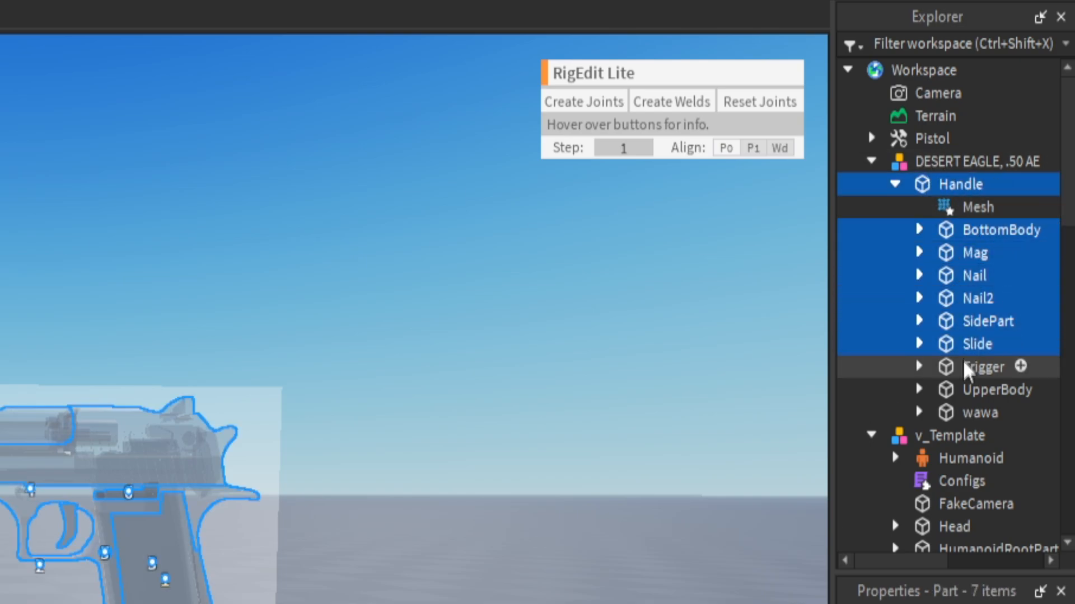
pyautogui.keyDown('ctrl'); pyautogui.click(974, 368); pyautogui.keyUp('ctrl')
pyautogui.keyDown('ctrl'); pyautogui.click(974, 391); pyautogui.keyUp('ctrl')
pyautogui.keyDown('ctrl'); pyautogui.click(974, 412); pyautogui.keyUp('ctrl')
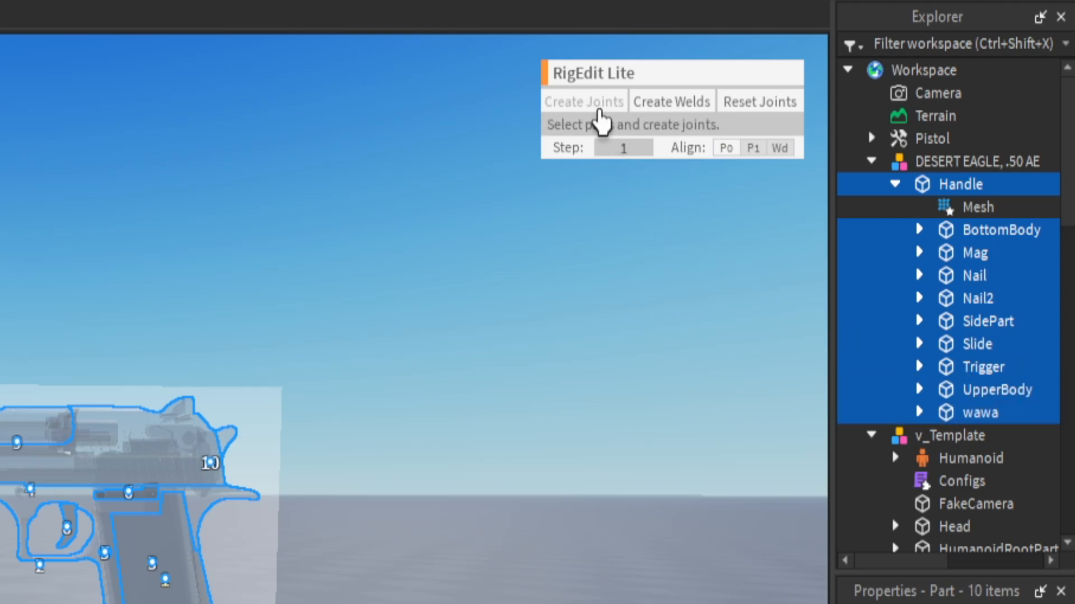
pyautogui.click(599, 109)
# Step: Put the Desert Eagle model inside v_Template and ungroup it so the Handle sits directly in v_Template
pyautogui.scroll(3, 955, 305)
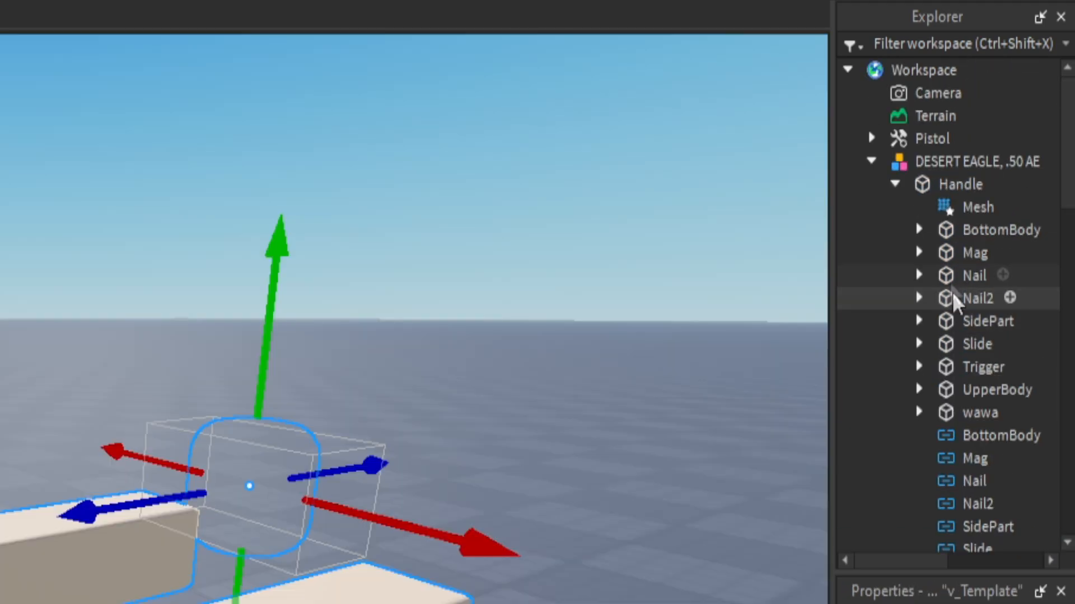
pyautogui.click(871, 164)
pyautogui.moveTo(931, 166); pyautogui.dragTo(940, 193)
pyautogui.scroll(2, 1002, 241)
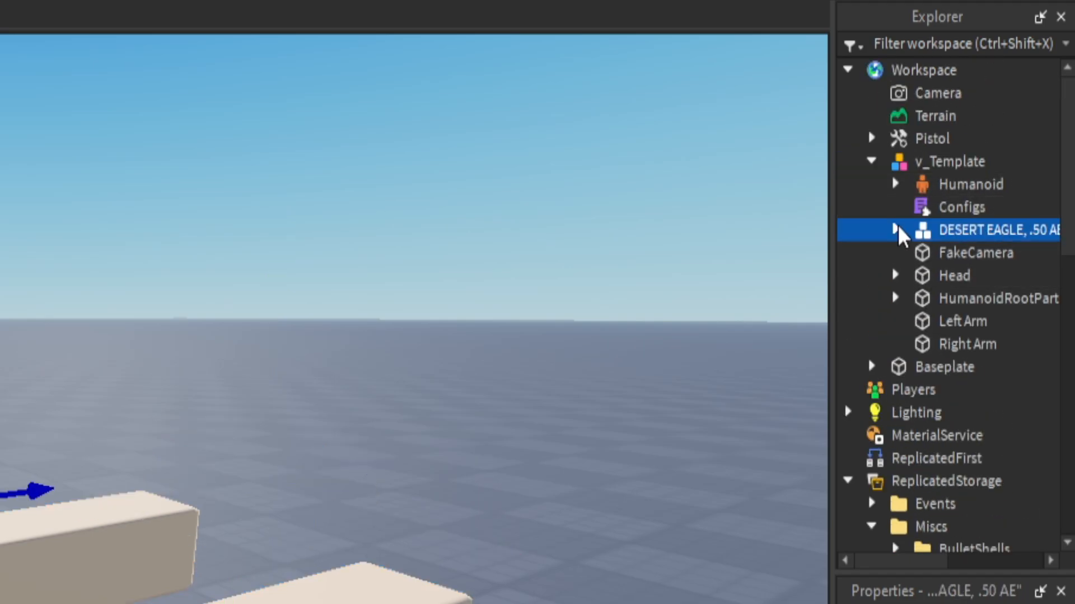
pyautogui.hotkey('ctrl', 'u')
# Step: Create a RigEdit Lite joint from the Right Arm to the Handle in v_Template
pyautogui.click(844, 42)
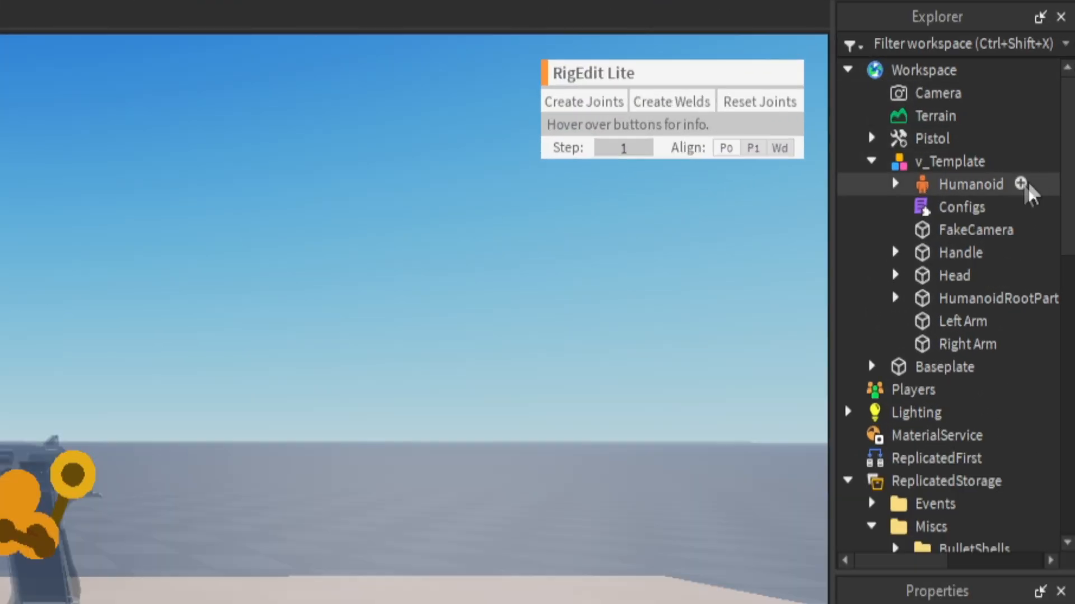
pyautogui.click(1012, 155)
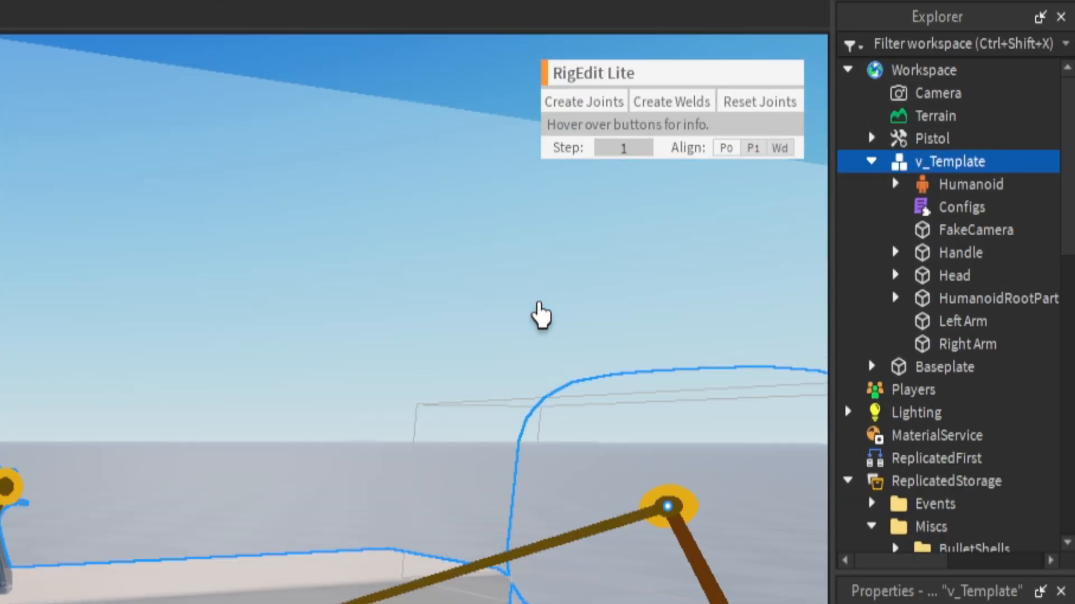
pyautogui.click(921, 345)
pyautogui.keyDown('ctrl'); pyautogui.click(952, 255); pyautogui.keyUp('ctrl')
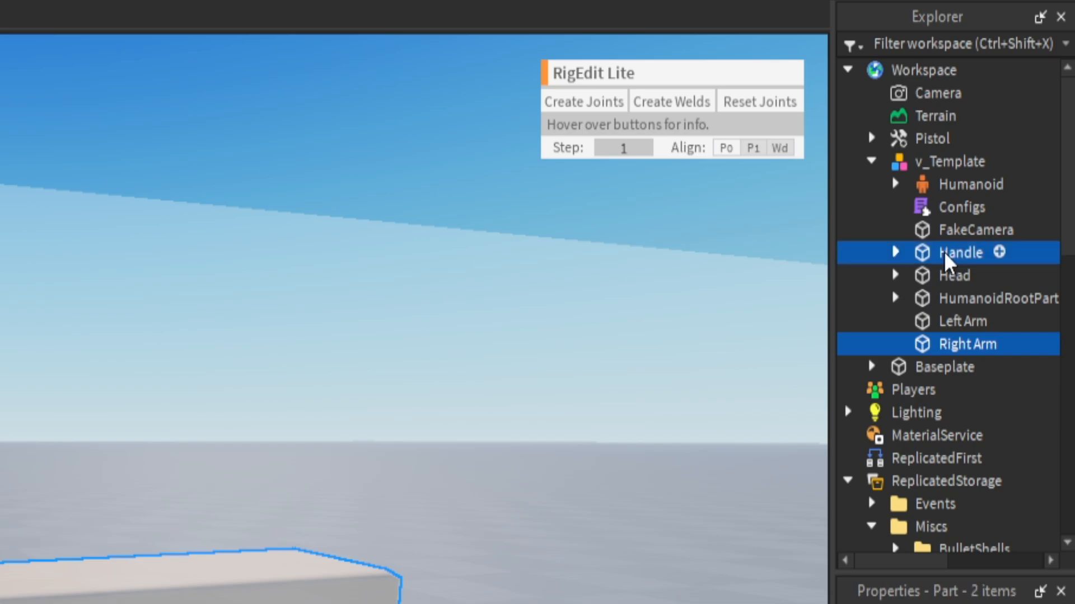
pyautogui.click(585, 105)
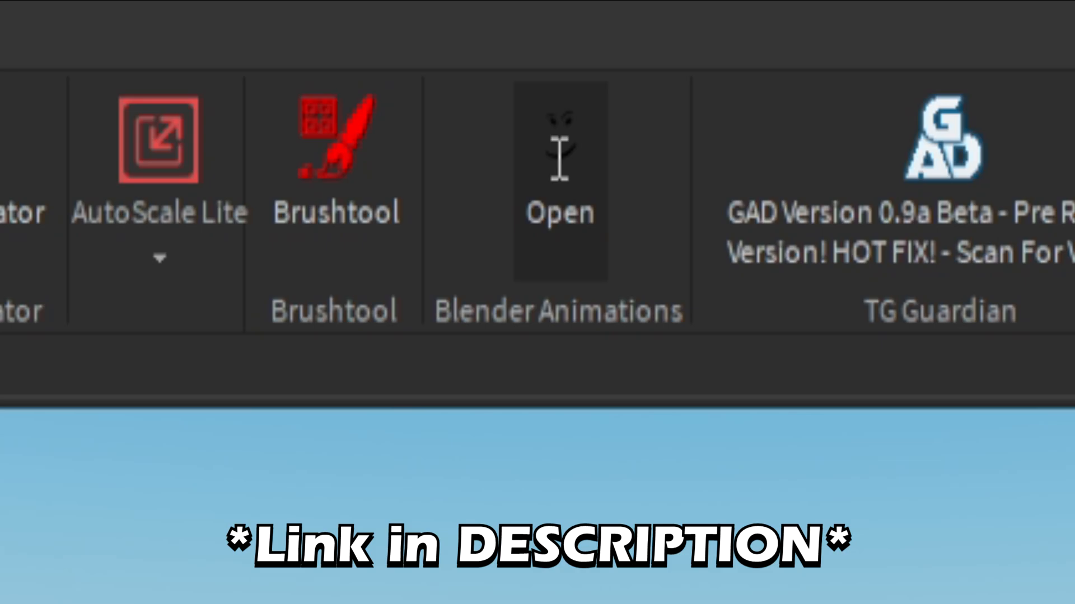
# Step: Export the v_Template model as a rig with the Blender Animations plugin and clean its meta parts
pyautogui.click(560, 159)
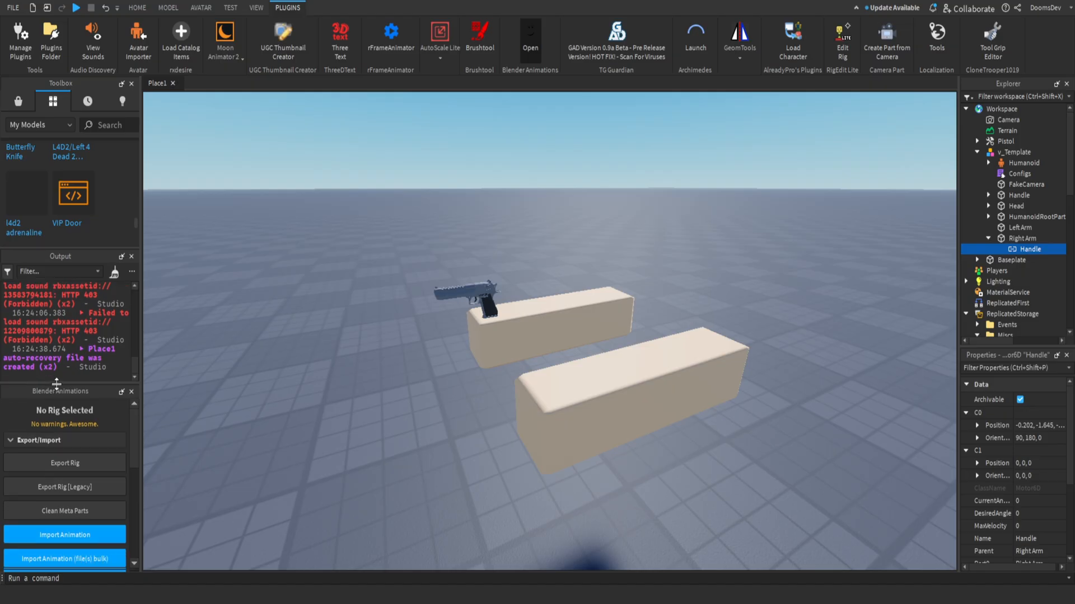
pyautogui.moveTo(57, 383); pyautogui.dragTo(62, 335)
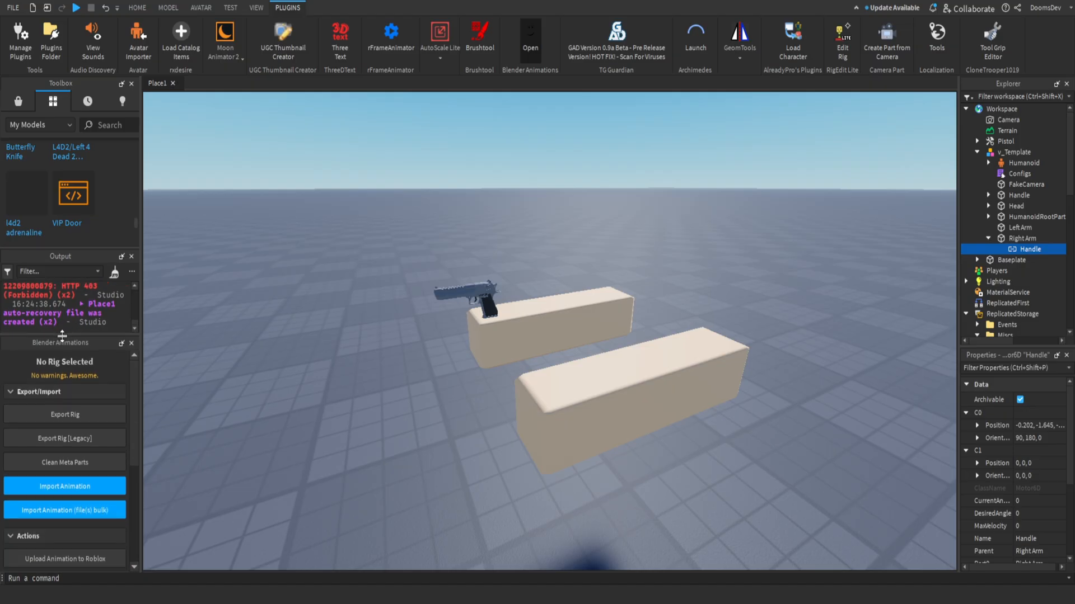
pyautogui.click(1008, 152)
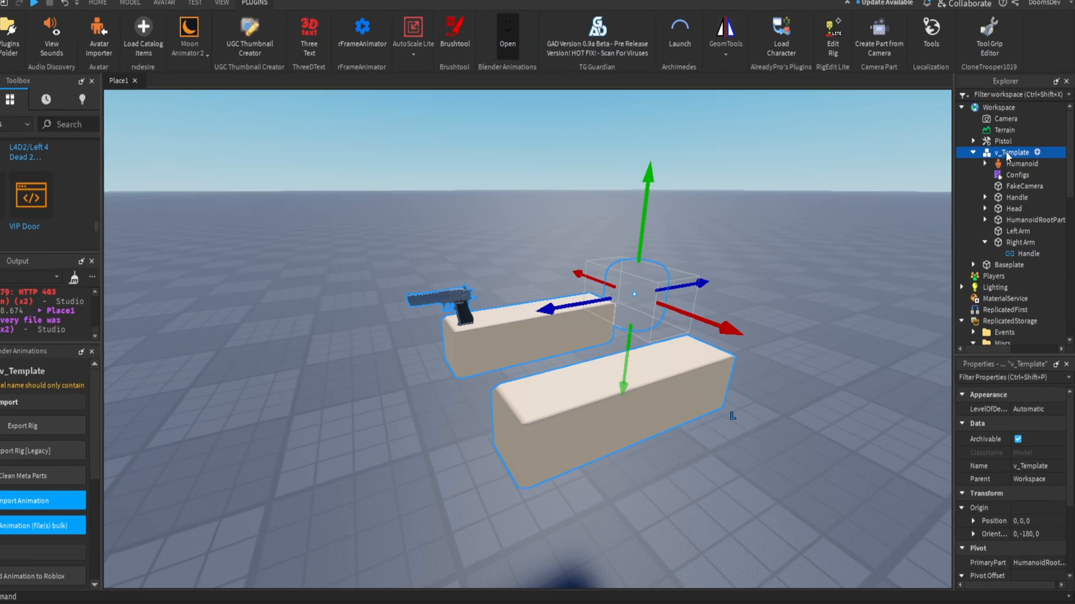
pyautogui.click(1009, 155)
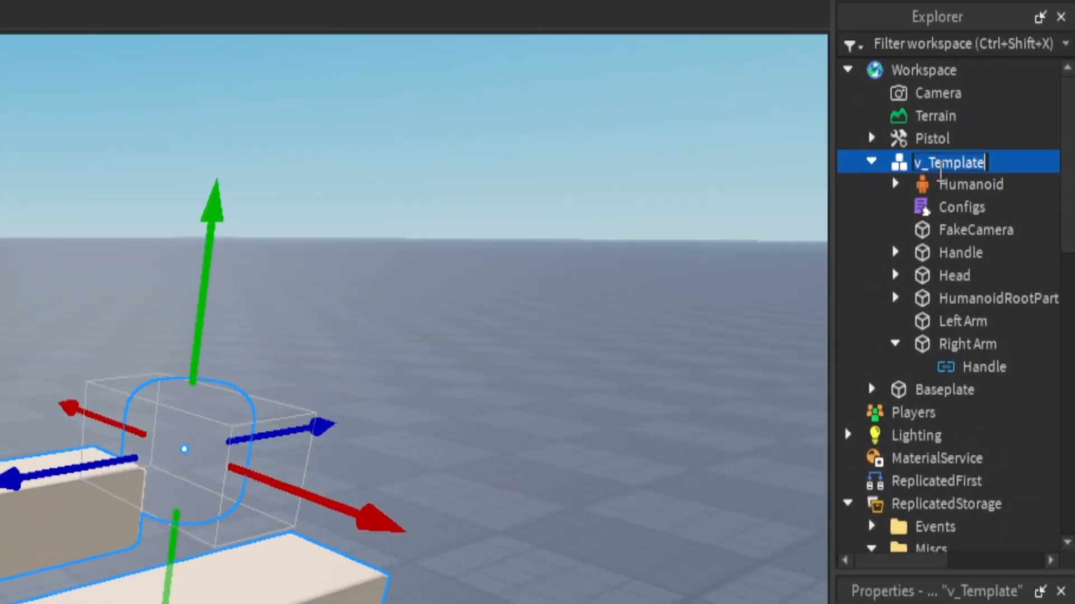
pyautogui.write('v')
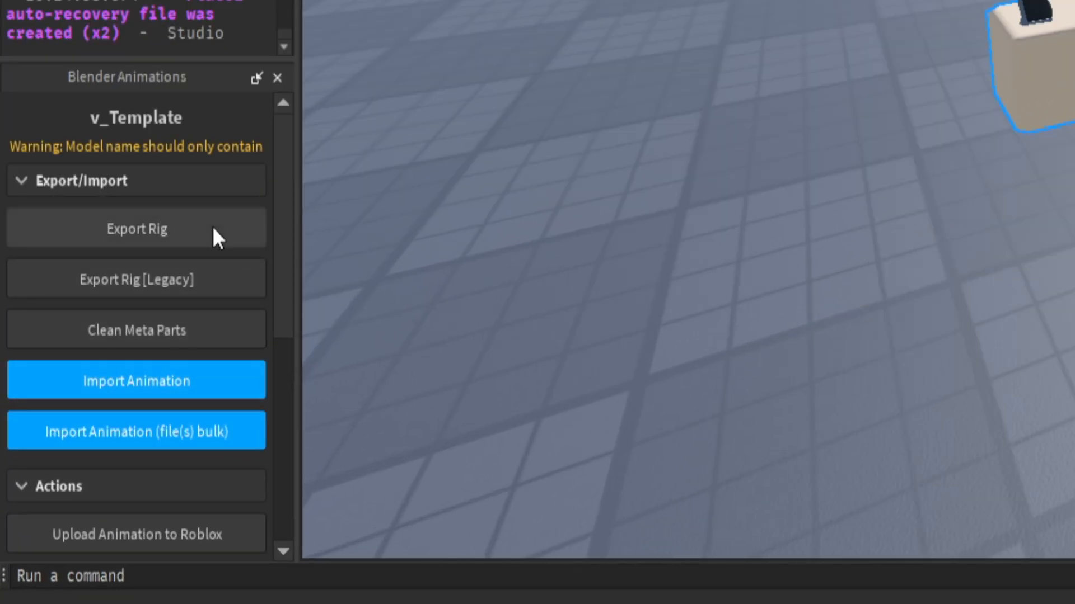
pyautogui.click(213, 227)
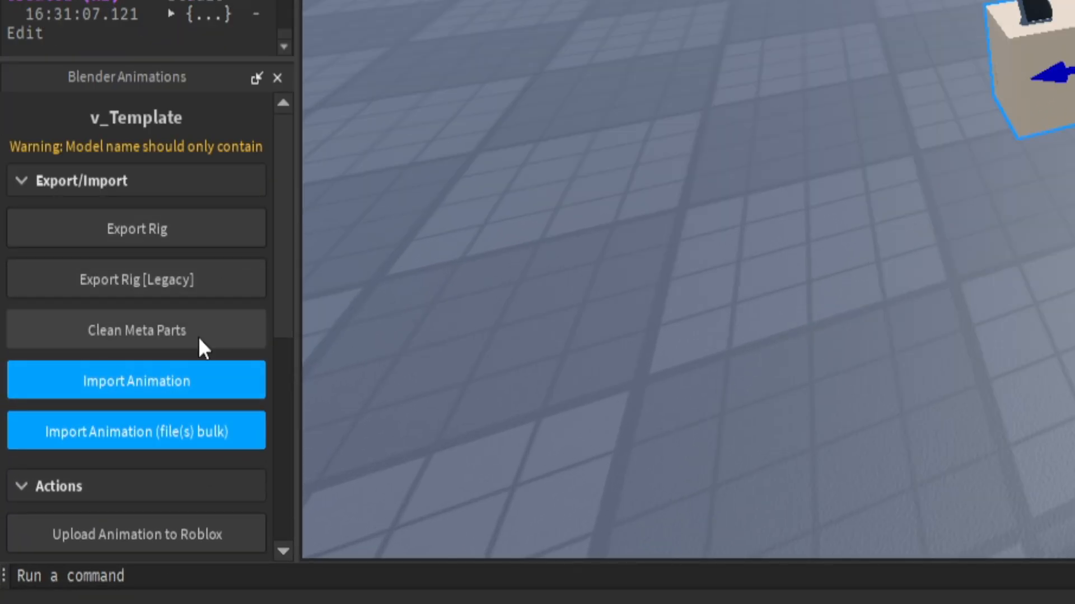
pyautogui.click(198, 337)
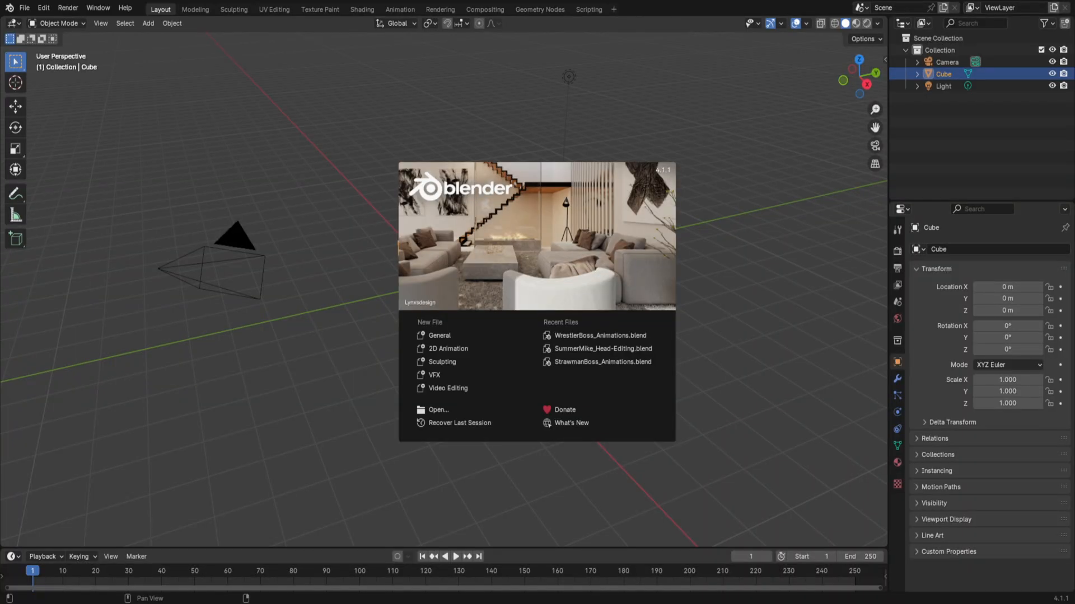
# Step: Switch to Blender and delete the default camera, cube and light from a new scene
pyautogui.press('Escape')
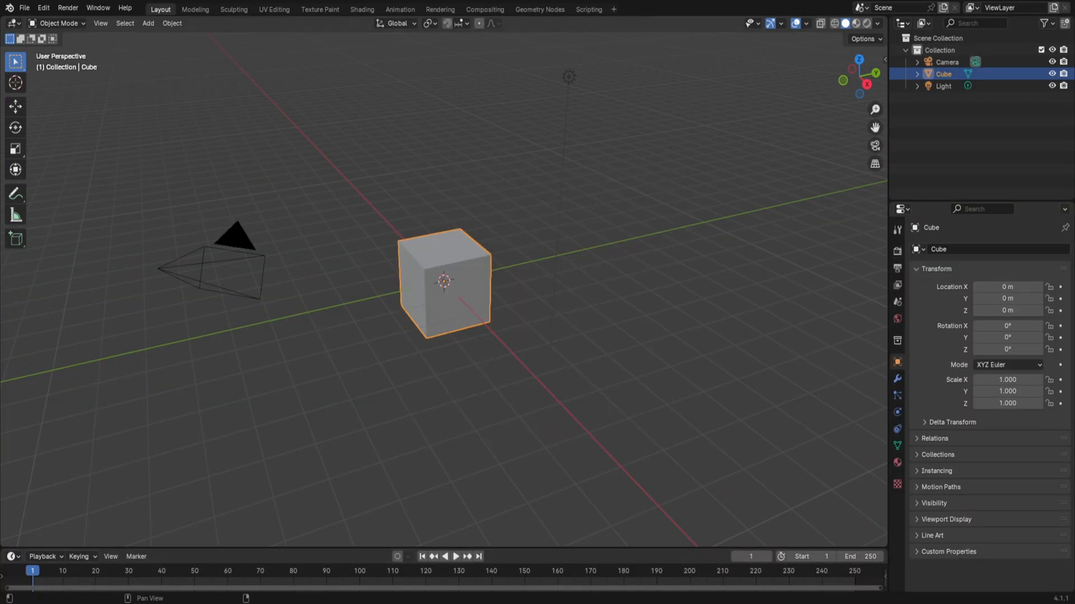
pyautogui.moveTo(952, 84); pyautogui.dragTo(926, 59)
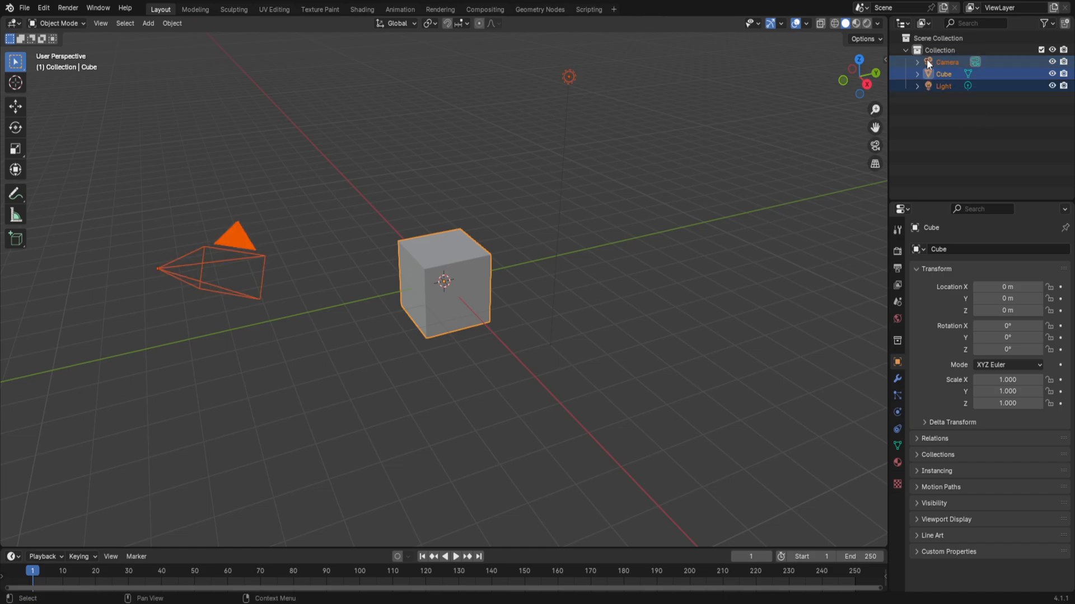
pyautogui.press('Delete')
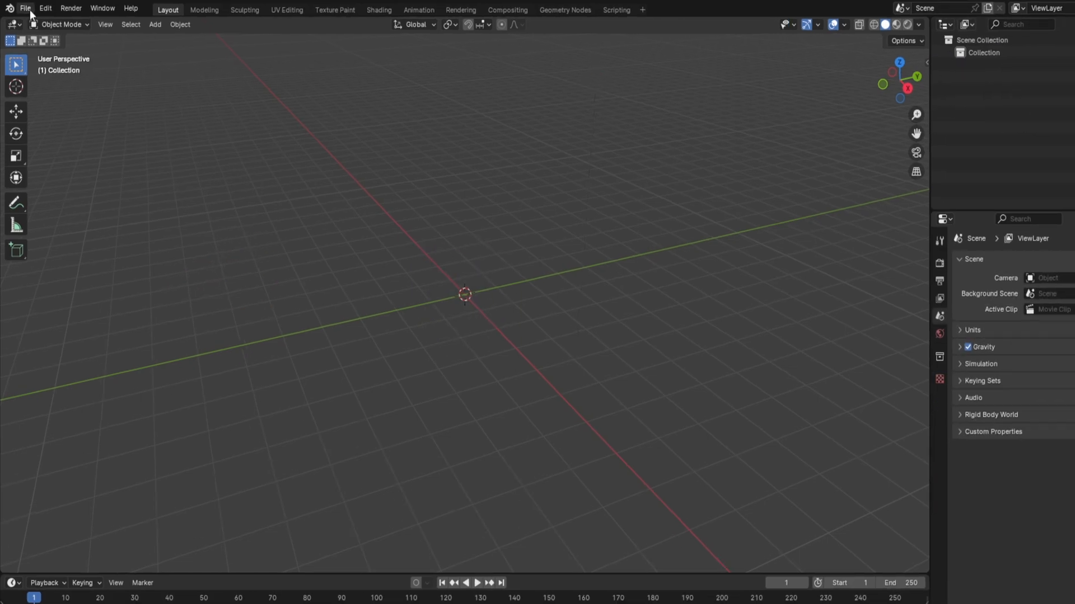
# Step: Import the exported OBJ rig using the Rbx Animations rig import
pyautogui.click(58, 15)
pyautogui.moveTo(105, 414)
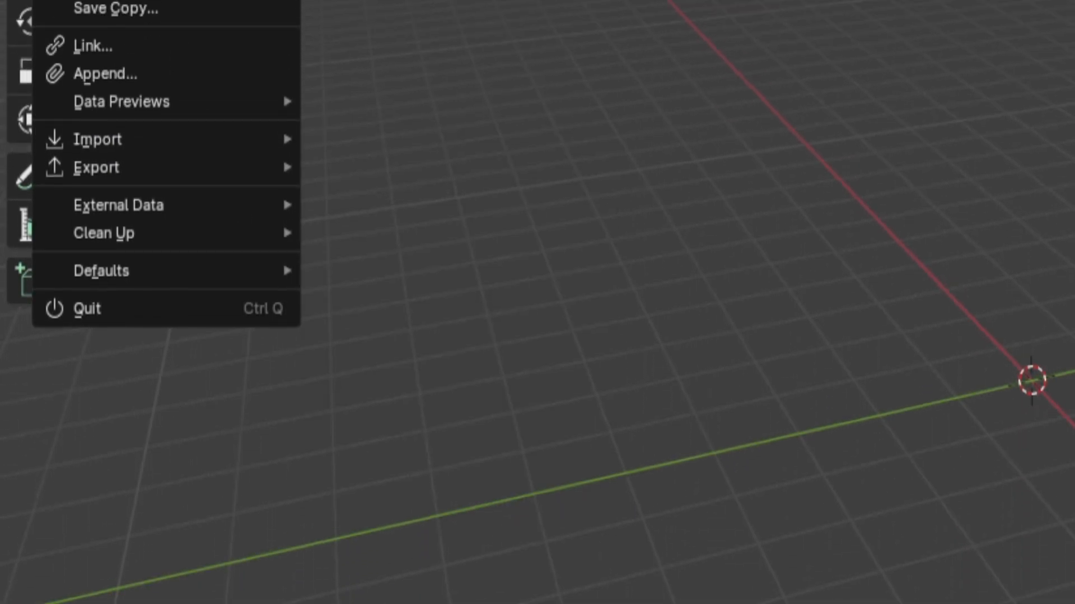
pyautogui.moveTo(94, 21)
pyautogui.click(173, 384)
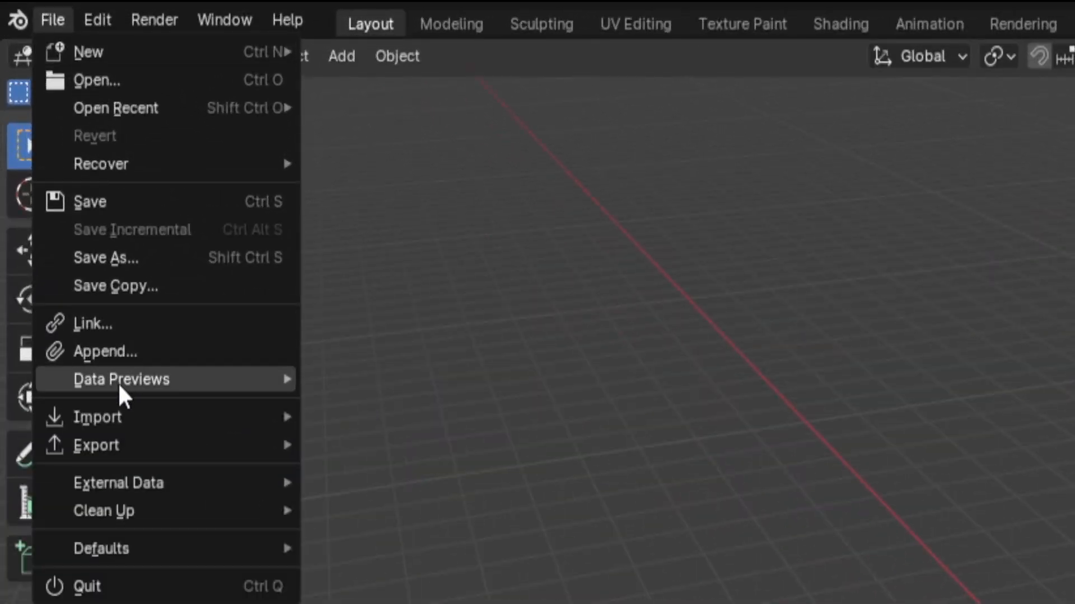
pyautogui.moveTo(63, 213)
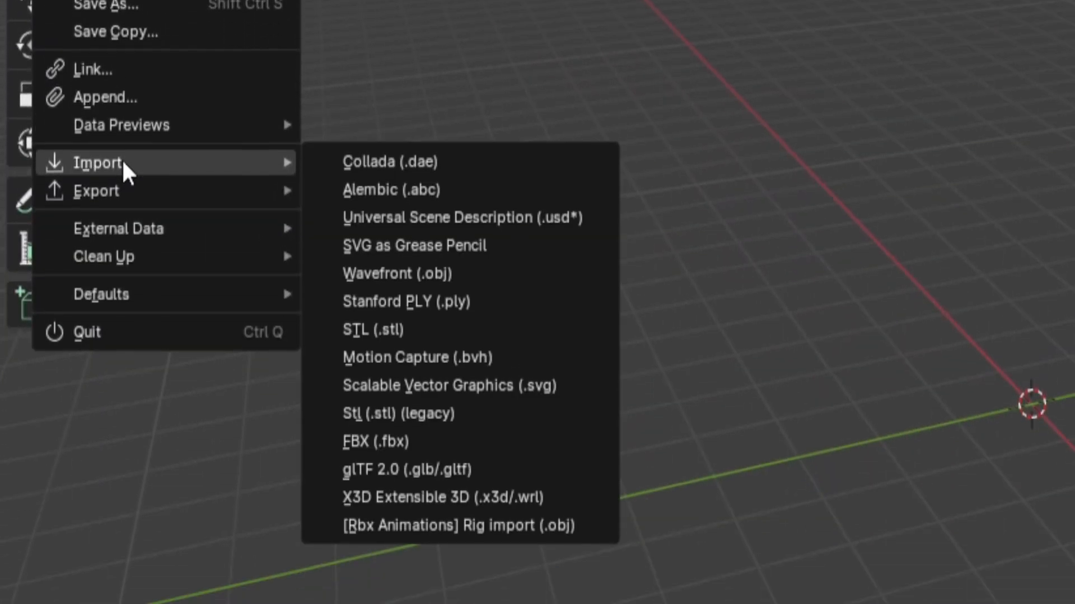
pyautogui.click(446, 538)
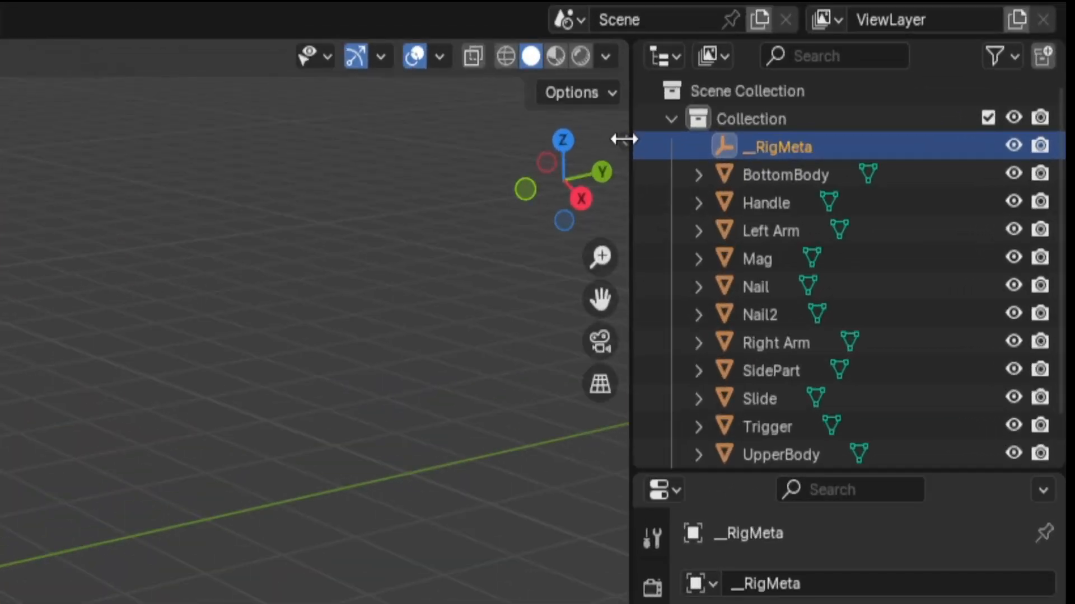
# Step: Rebuild the imported rig from its metadata with the Rbx Animations add-on, using Local Y-axis aligned bones
pyautogui.press('n')
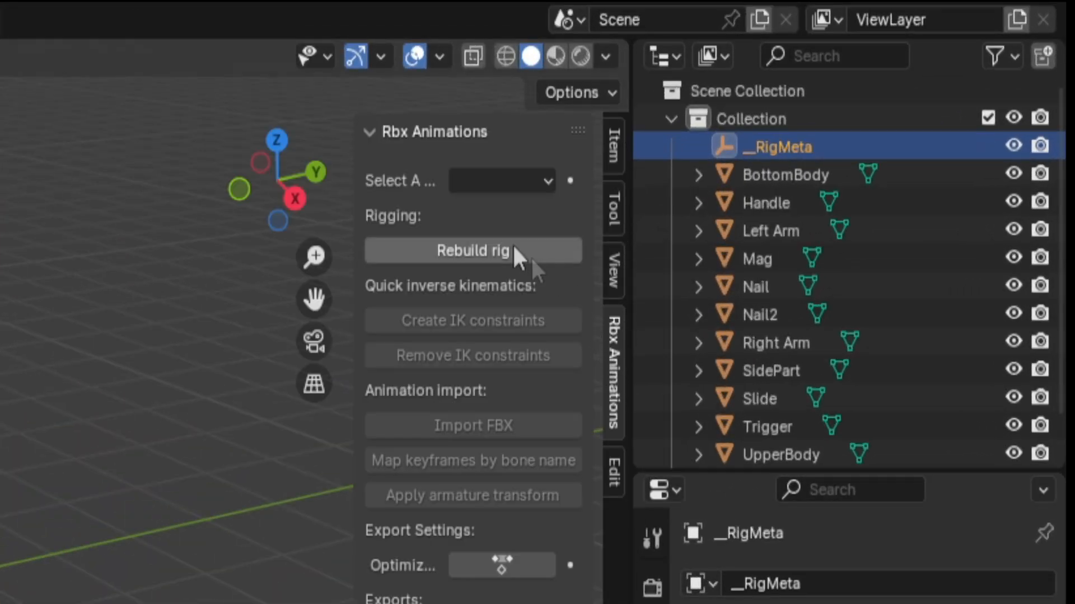
pyautogui.click(463, 261)
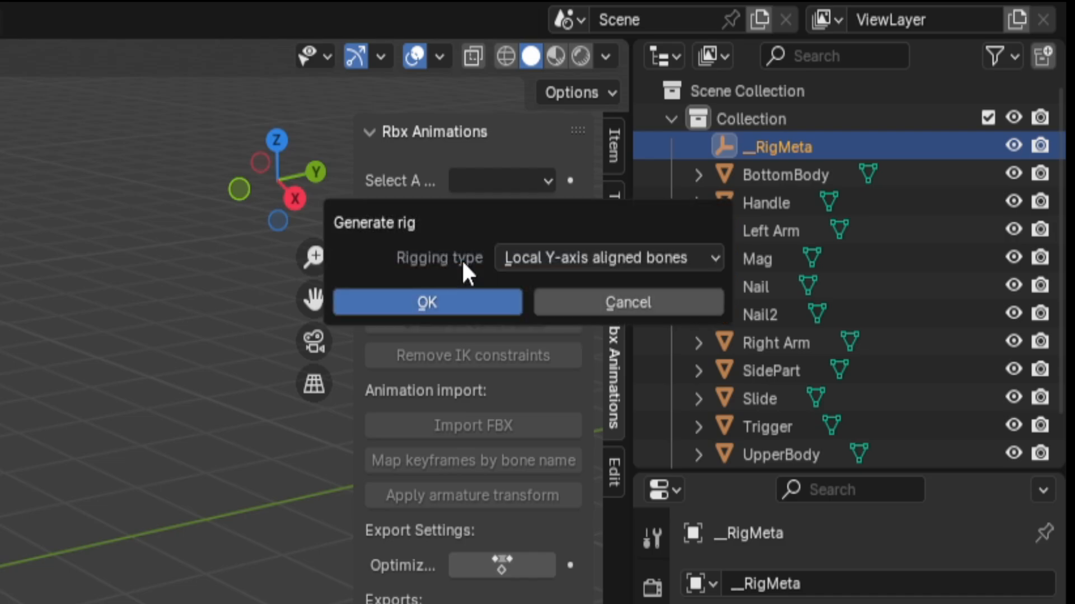
pyautogui.click(448, 299)
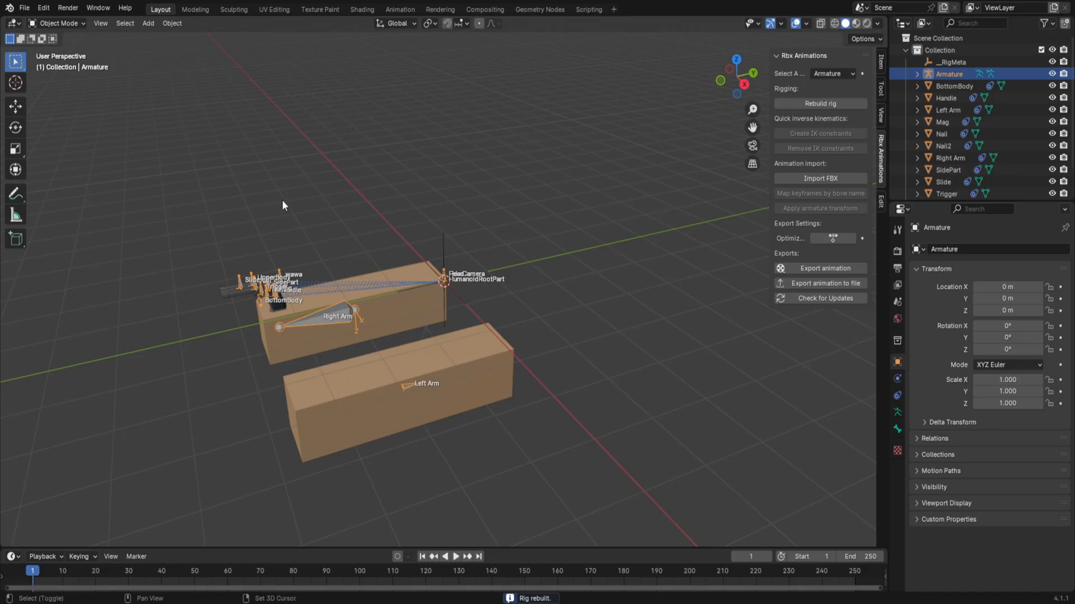
# Step: Add a camera to the scene and give it Copy Location and Copy Rotation constraints
pyautogui.hotkey('shift', 'a')
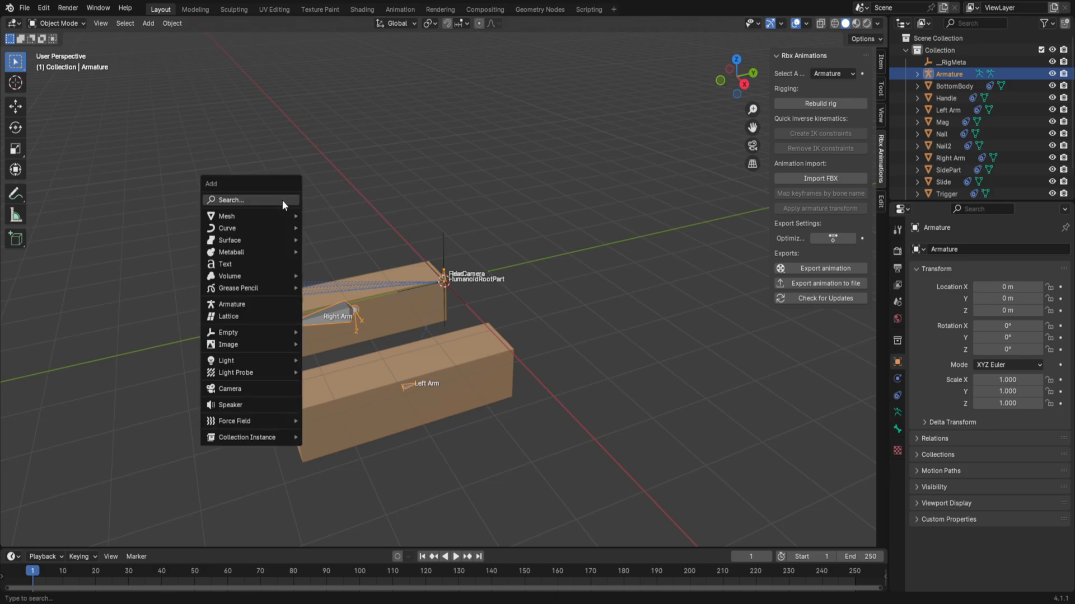
pyautogui.click(239, 391)
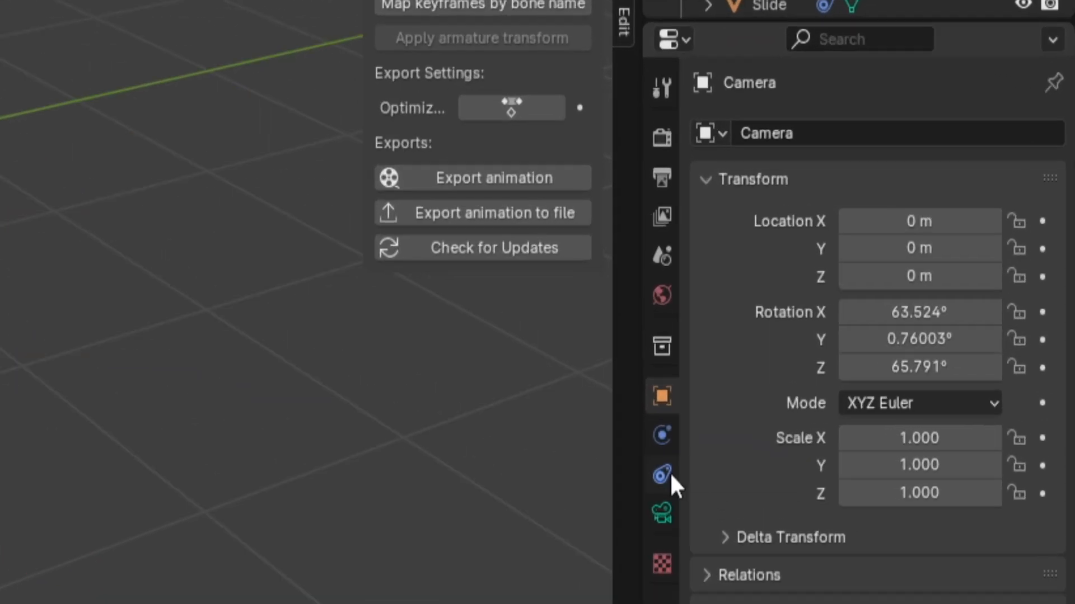
pyautogui.click(669, 471)
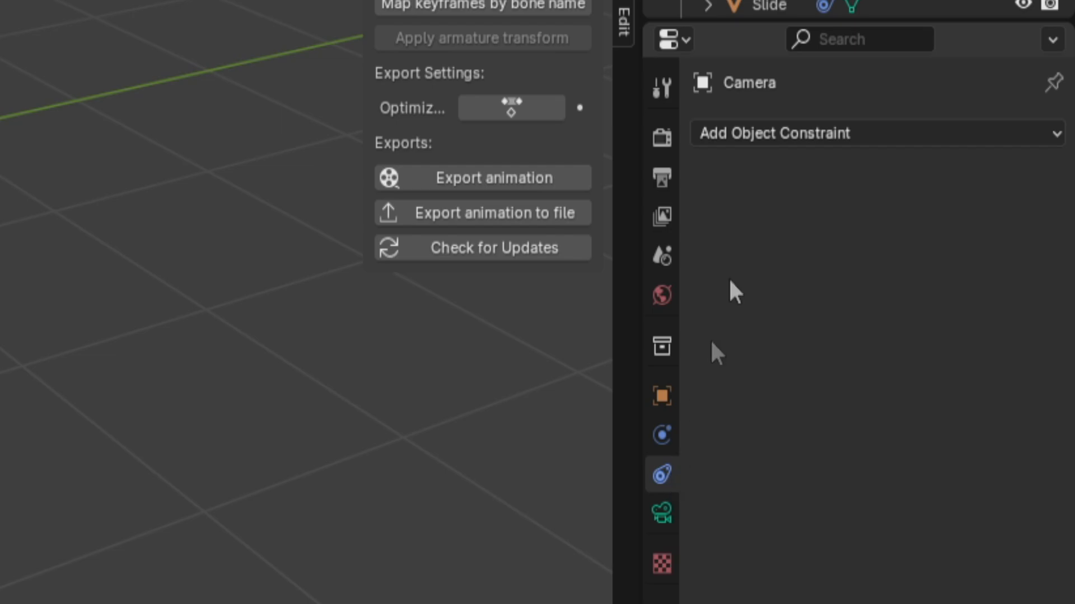
pyautogui.click(750, 134)
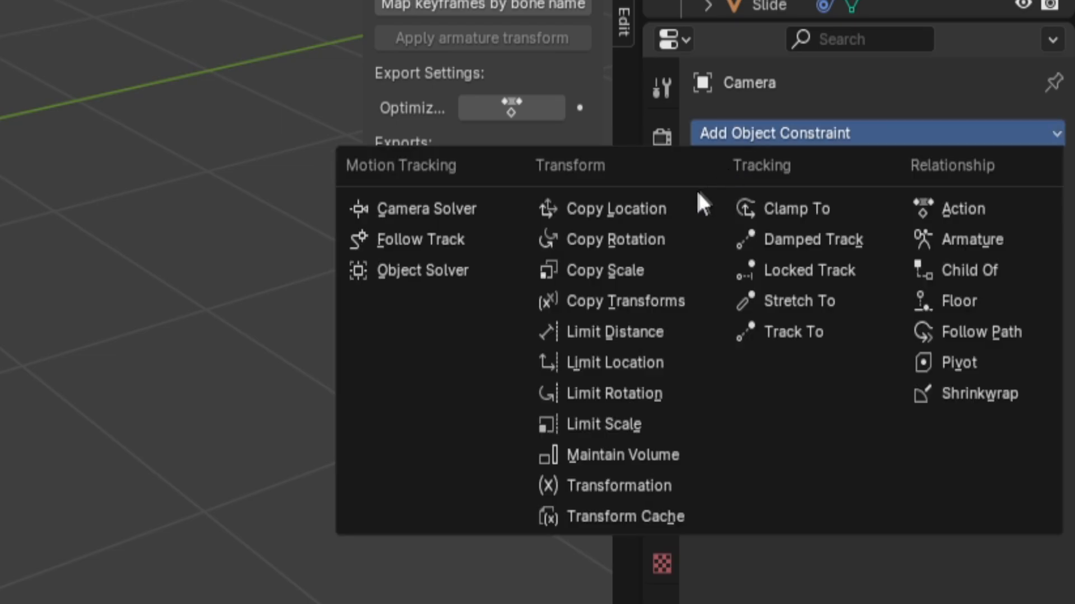
pyautogui.click(663, 210)
pyautogui.click(780, 133)
pyautogui.click(663, 240)
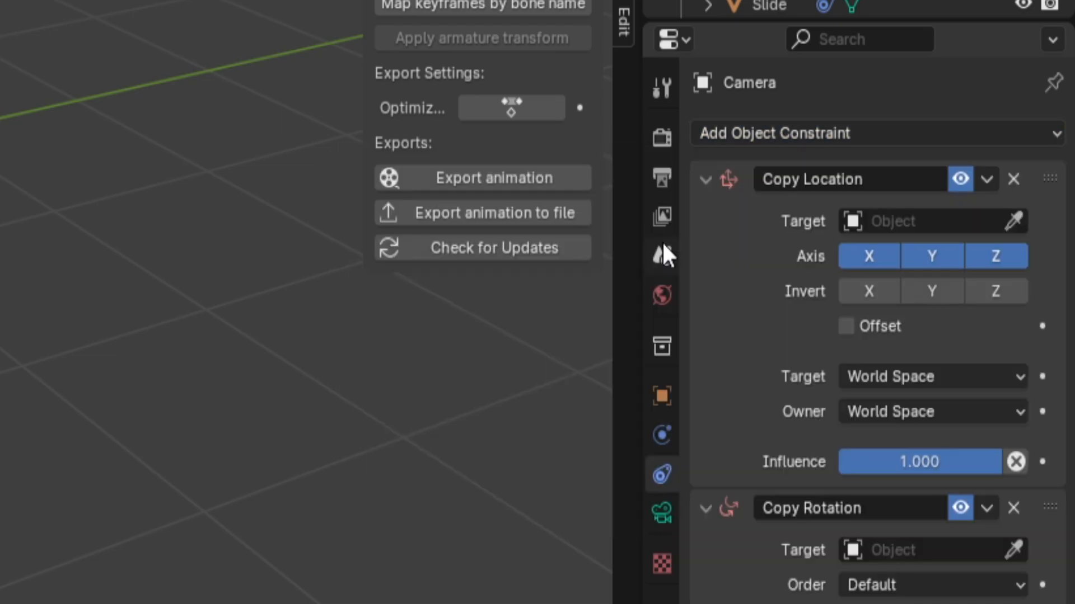
# Step: Target both camera constraints at the Armature's FakeCamera bone
pyautogui.click(930, 220)
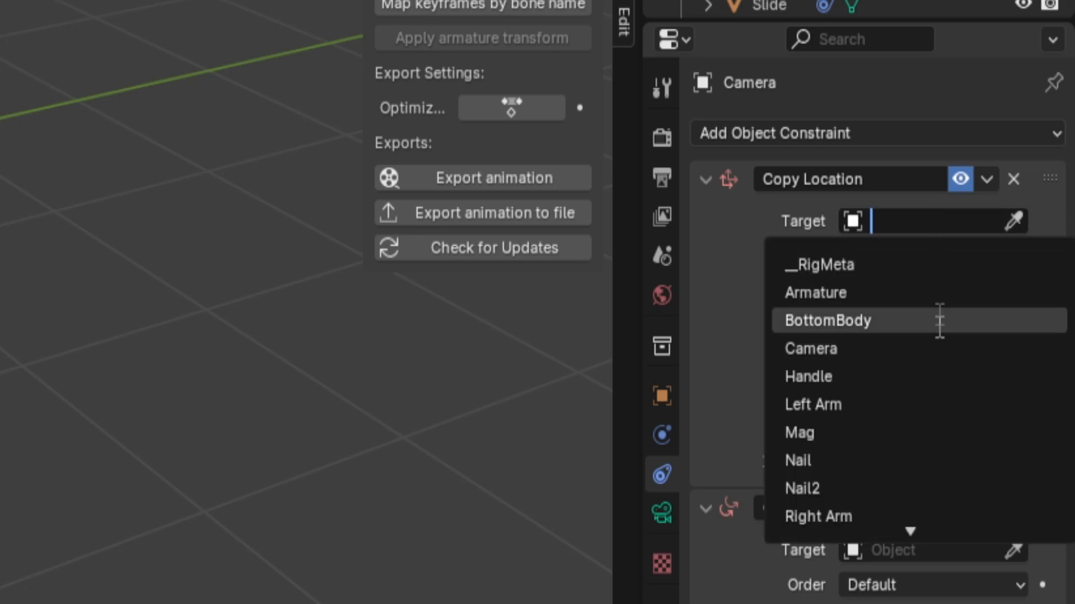
pyautogui.scroll(-3, 894, 489)
pyautogui.scroll(-2, 893, 489)
pyautogui.scroll(8, 895, 488)
pyautogui.scroll(-1, 911, 467)
pyautogui.scroll(4, 913, 461)
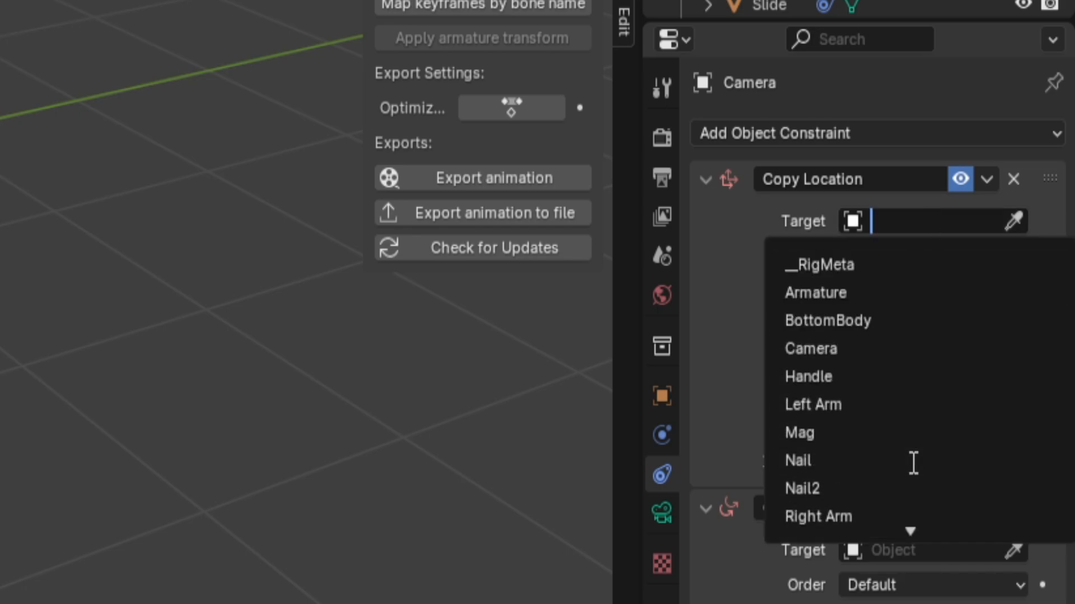
pyautogui.click(895, 292)
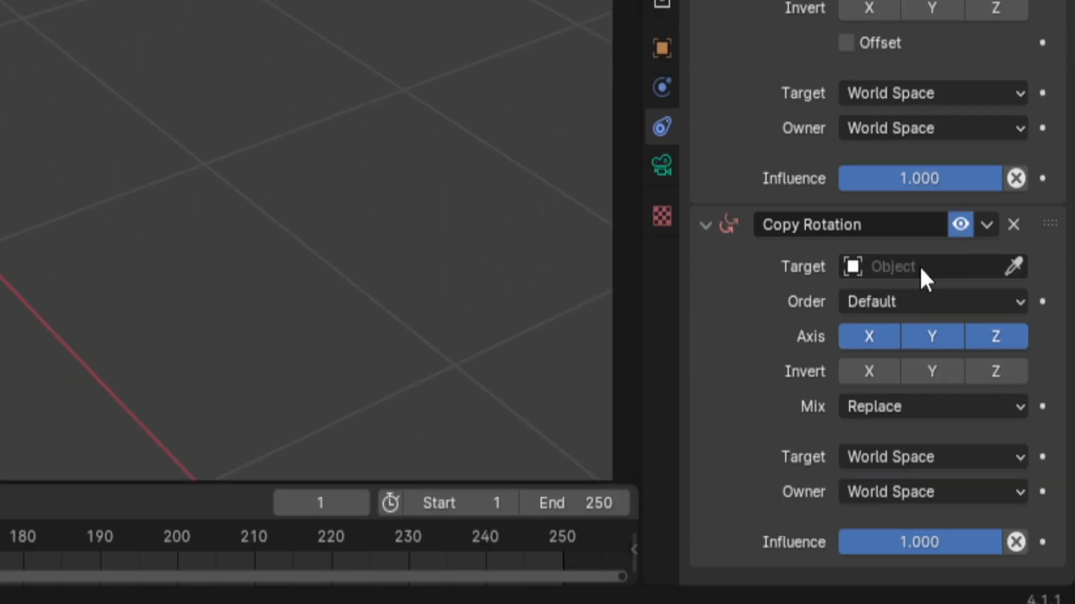
pyautogui.click(920, 267)
pyautogui.click(885, 335)
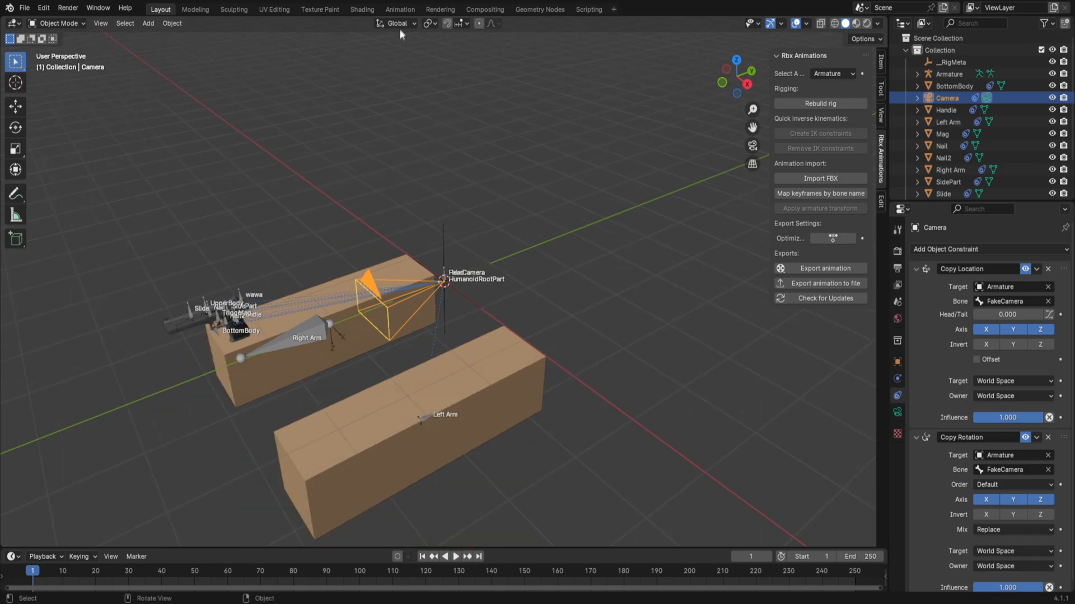
# Step: Switch to the Animation workspace and show the tool shelf in both 3D viewports
pyautogui.click(399, 9)
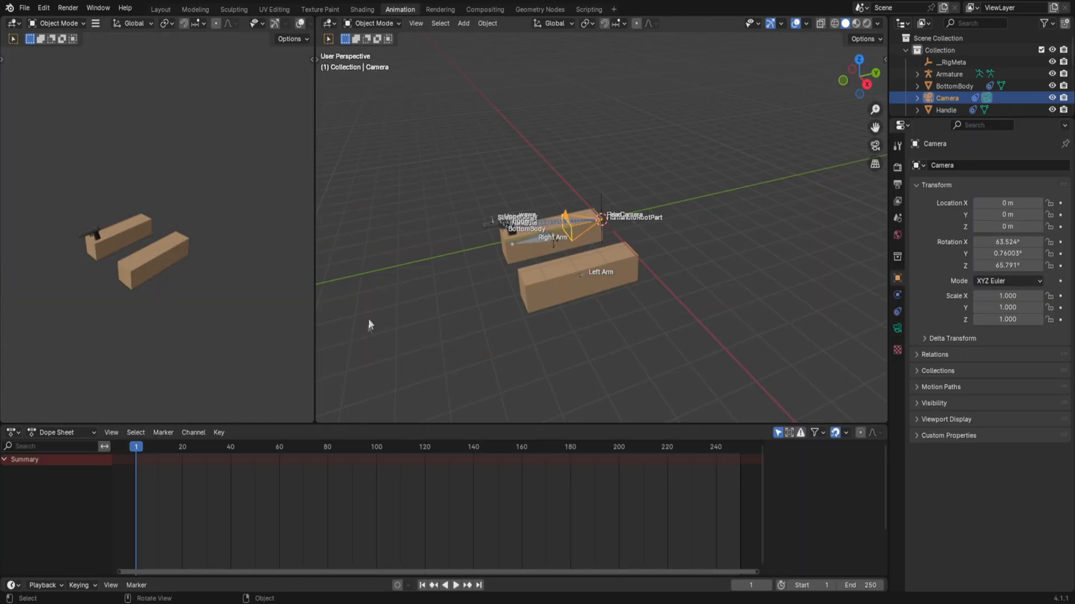
pyautogui.press('t')
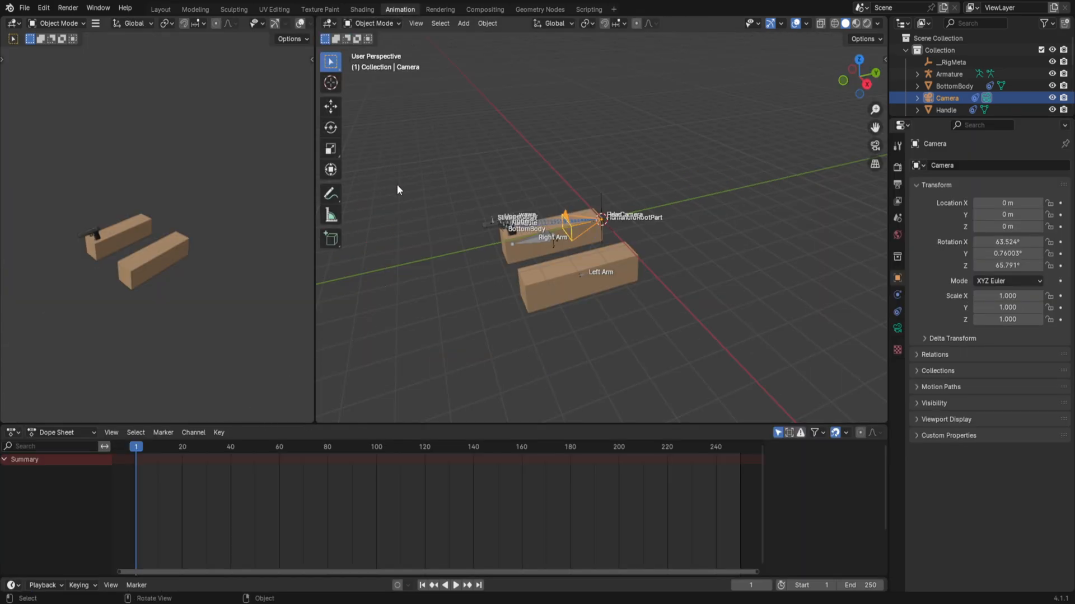
pyautogui.click(82, 139)
pyautogui.press('t')
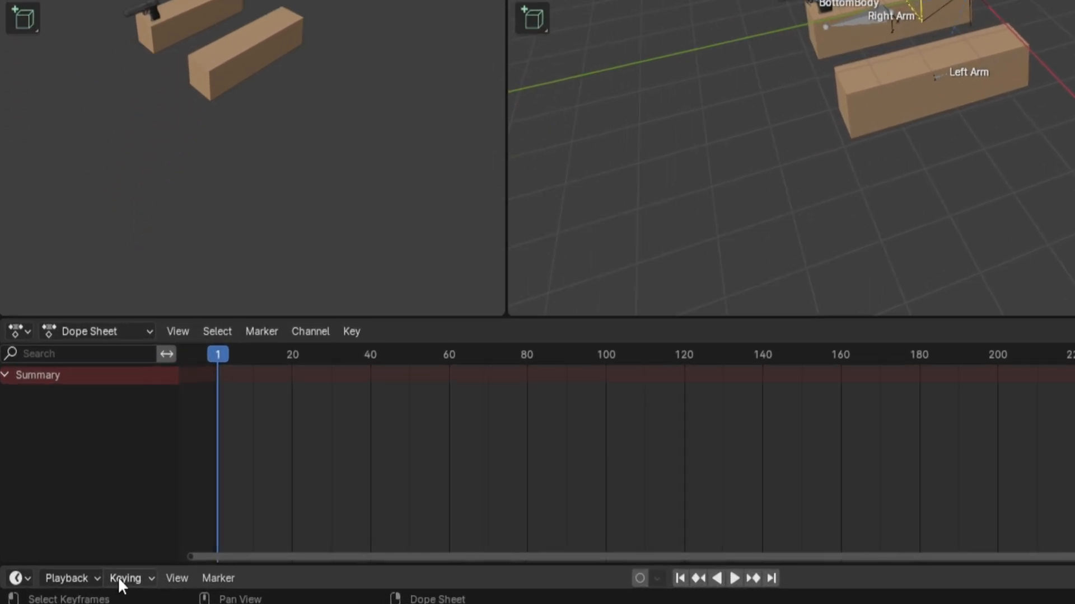
# Step: Set the active keying set to Location & Rotation and enable auto keying
pyautogui.click(78, 585)
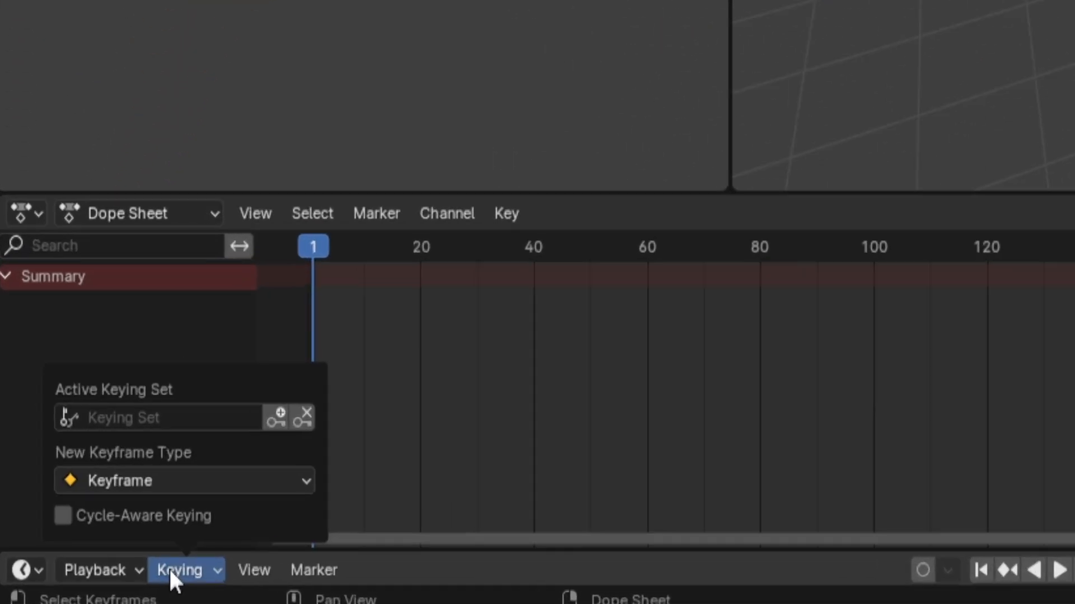
pyautogui.click(184, 420)
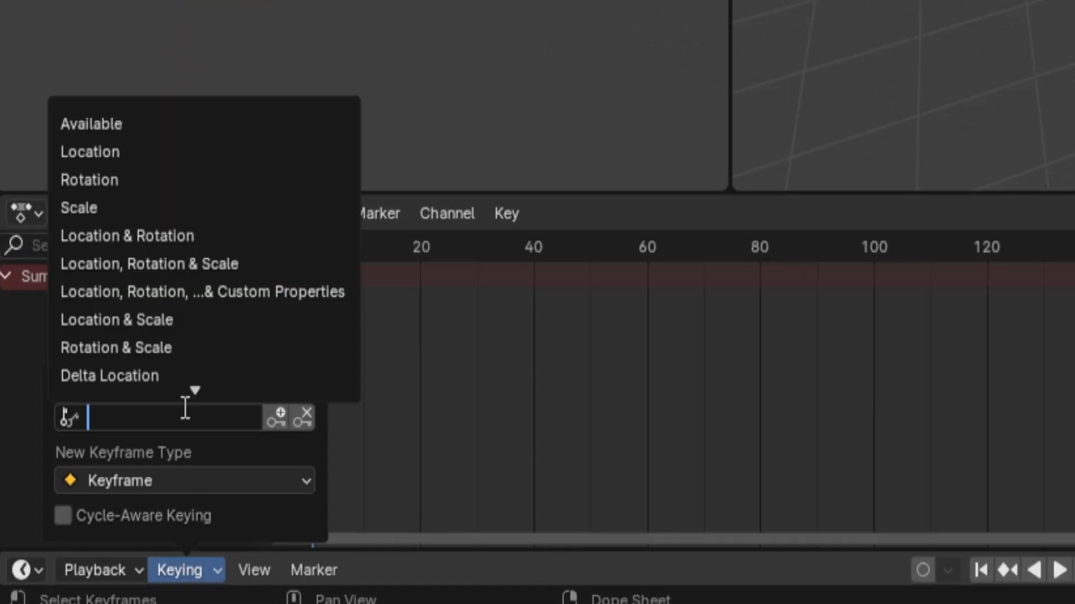
pyautogui.click(212, 236)
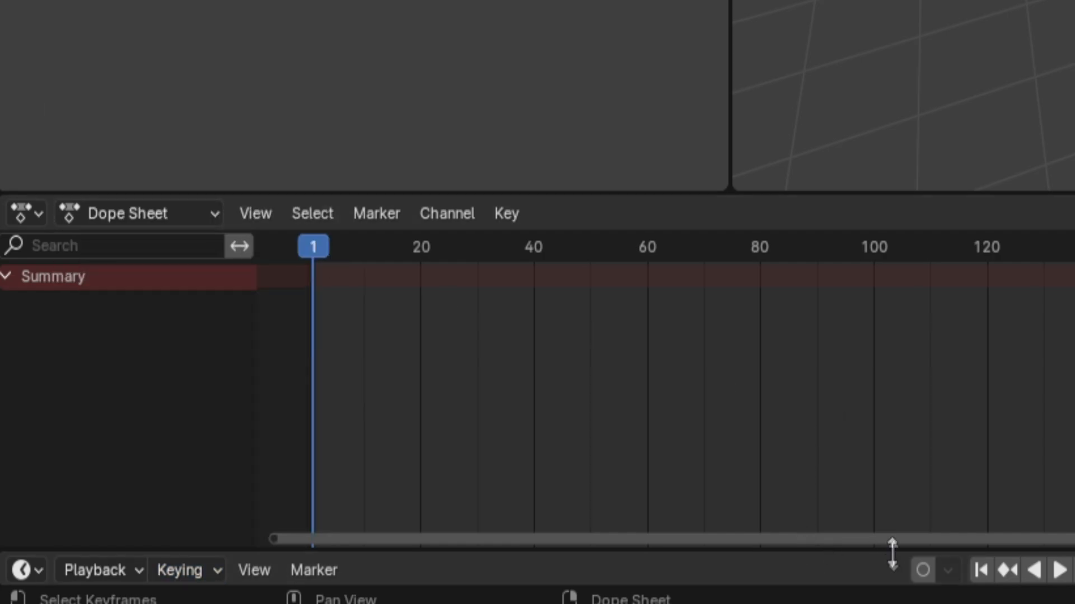
pyautogui.click(922, 570)
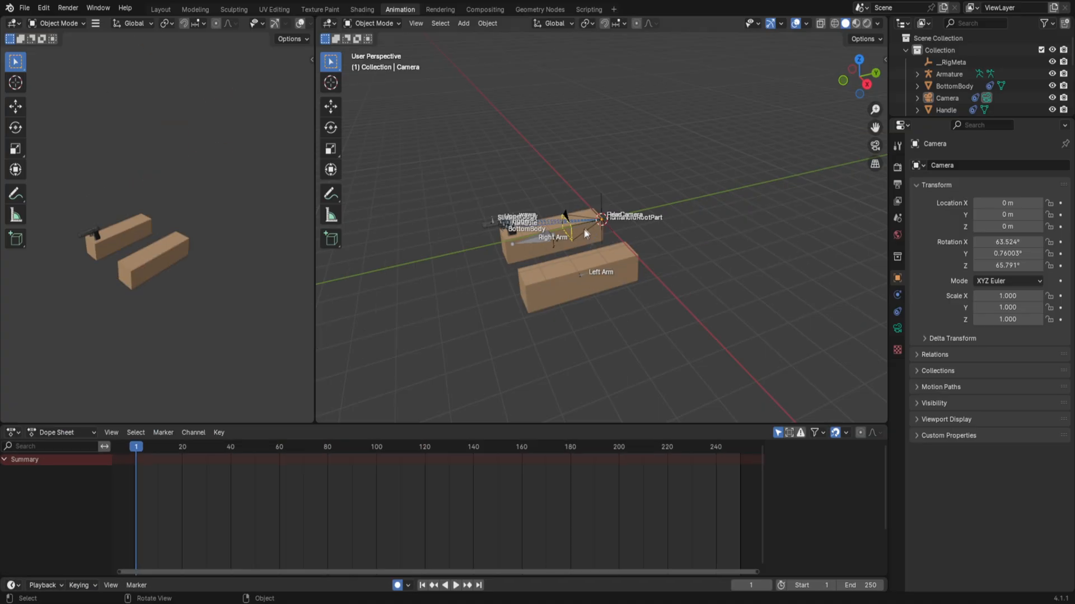
# Step: Select the armature and put it in Pose Mode
pyautogui.scroll(5, 586, 234)
pyautogui.click(478, 261)
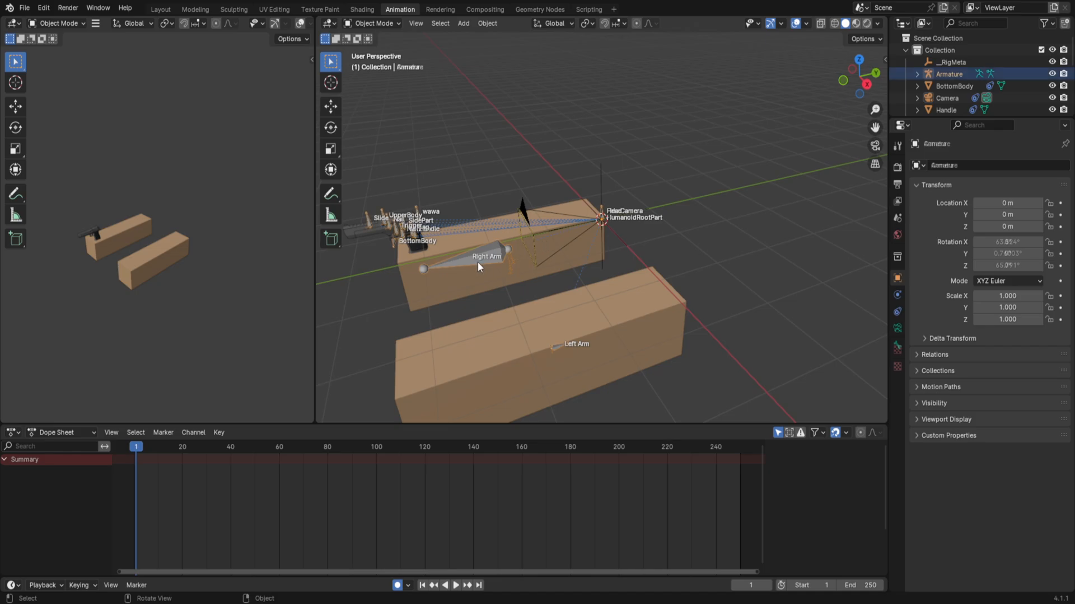
pyautogui.click(378, 23)
pyautogui.click(381, 61)
pyautogui.scroll(-3, 455, 122)
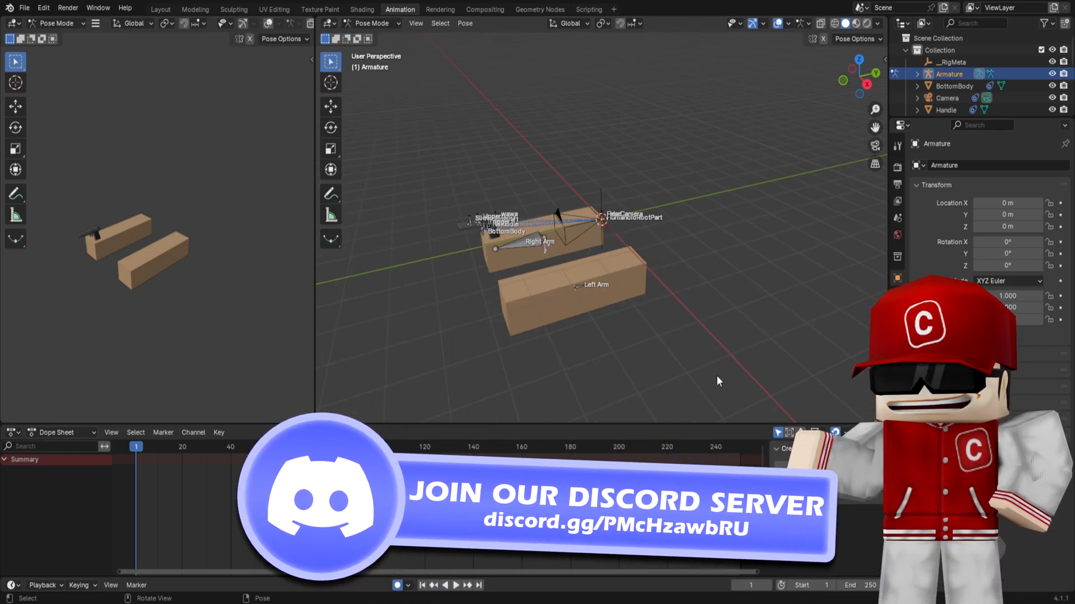
# Step: Select all bones of the armature and insert Location & Rotation keyframes at frame 1 and the frames just after it
pyautogui.moveTo(718, 377); pyautogui.dragTo(426, 172)
pyautogui.scroll(4, 450, 193)
pyautogui.scroll(-2, 450, 192)
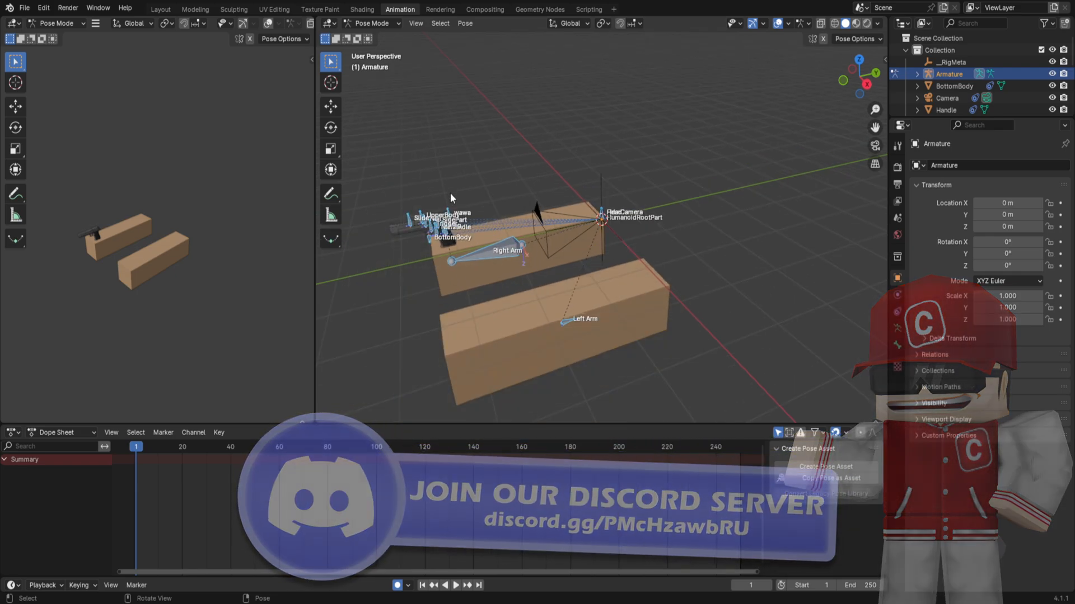
pyautogui.press('i')
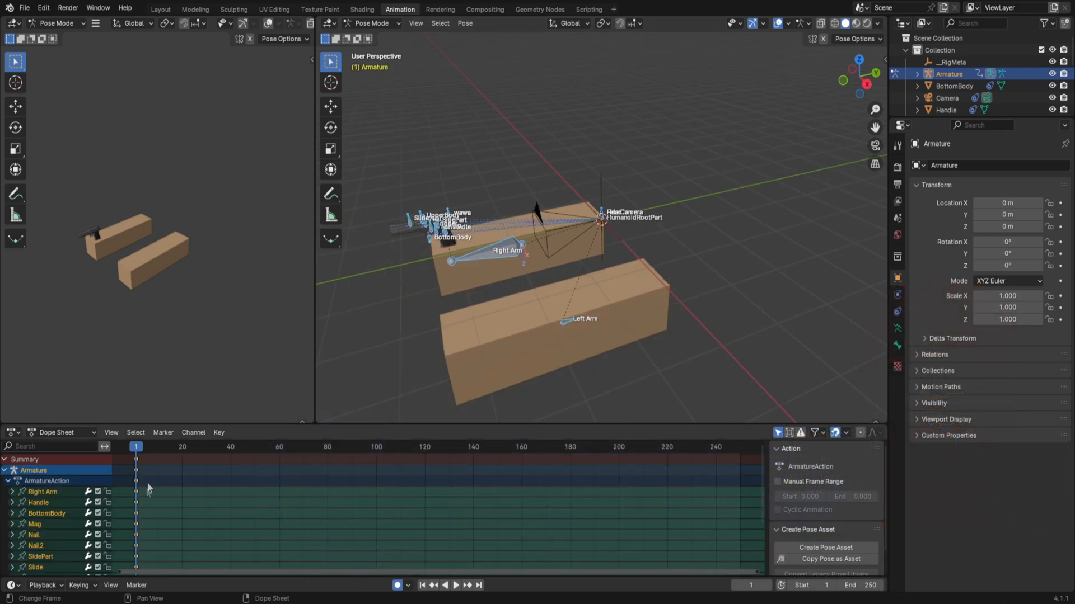
pyautogui.click(144, 451)
pyautogui.click(146, 449)
pyautogui.press('i')
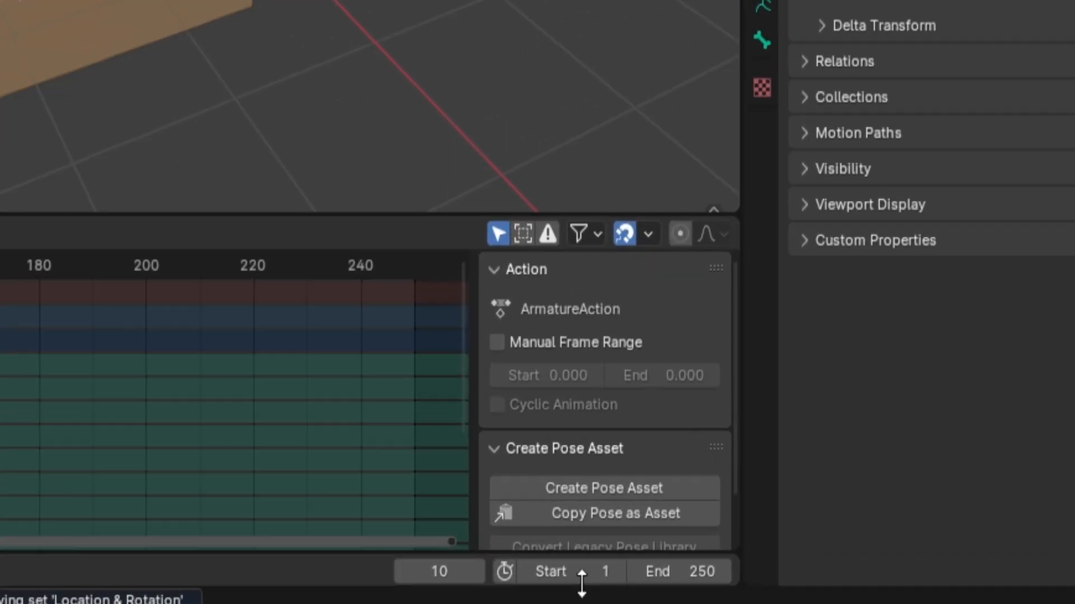
# Step: Set the playback range to start at frame 10 and end at frame 50
pyautogui.click(816, 585)
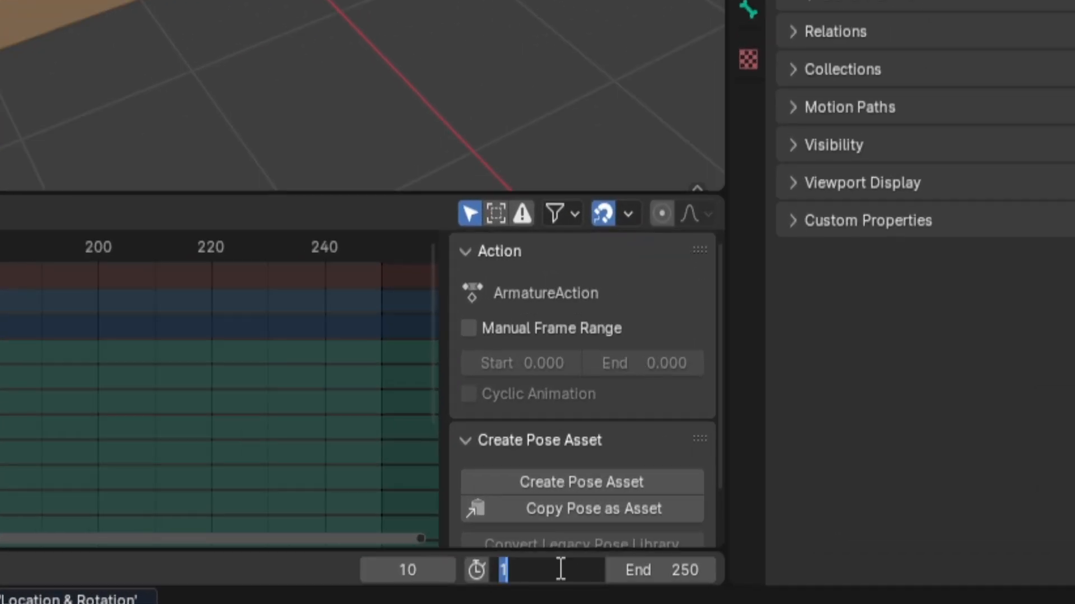
pyautogui.write('0')
pyautogui.press('Return')
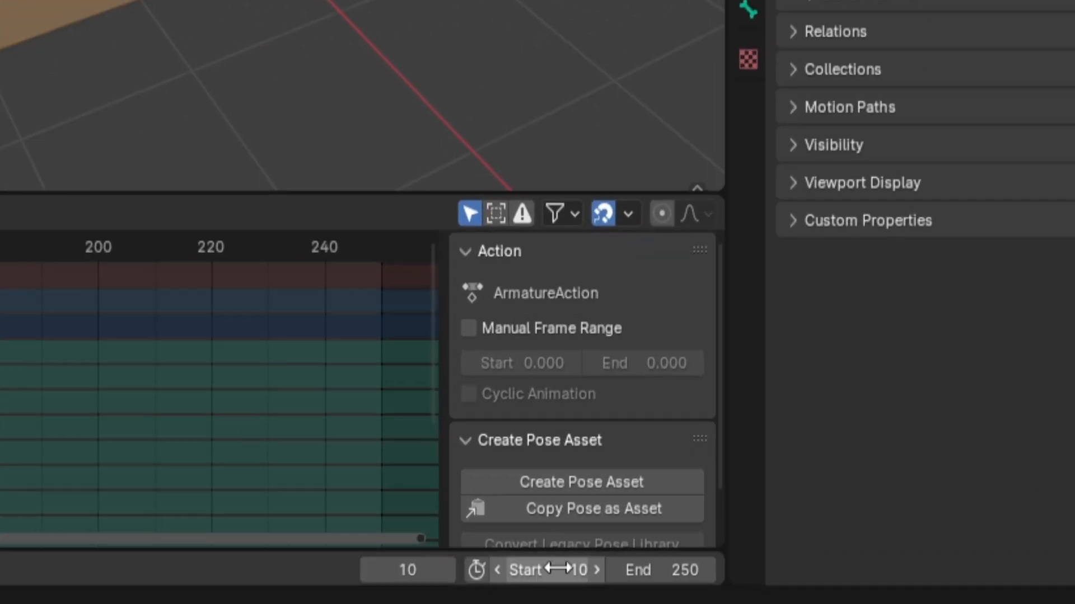
pyautogui.doubleClick(682, 573)
pyautogui.write('50')
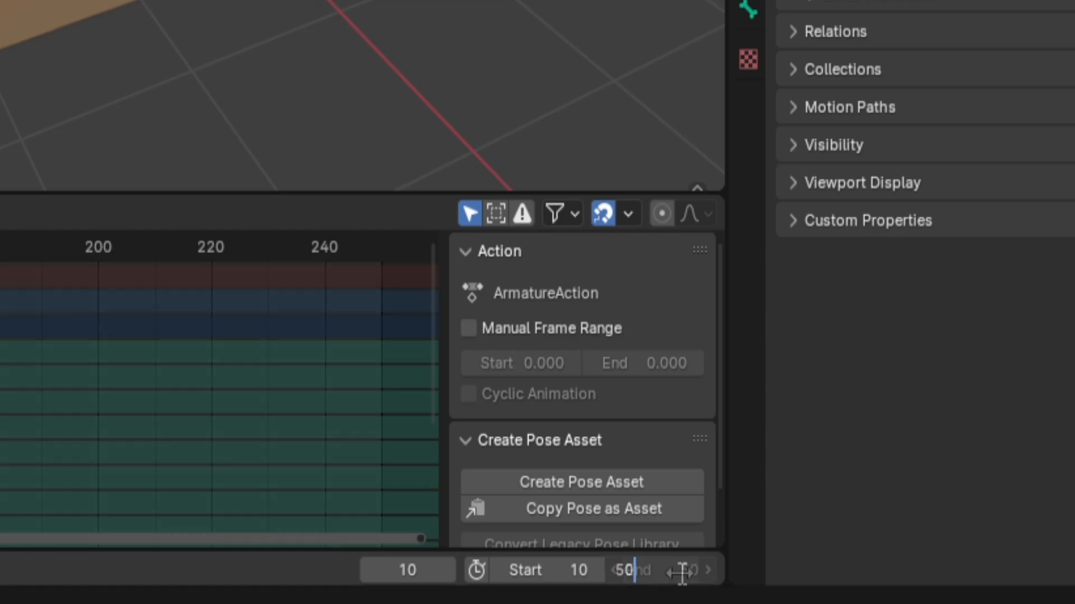
pyautogui.press('Return')
# Step: At frame 10, pose the Left Arm bone so the left arm reaches toward the gun
pyautogui.scroll(4, 662, 125)
pyautogui.scroll(-3, 704, 214)
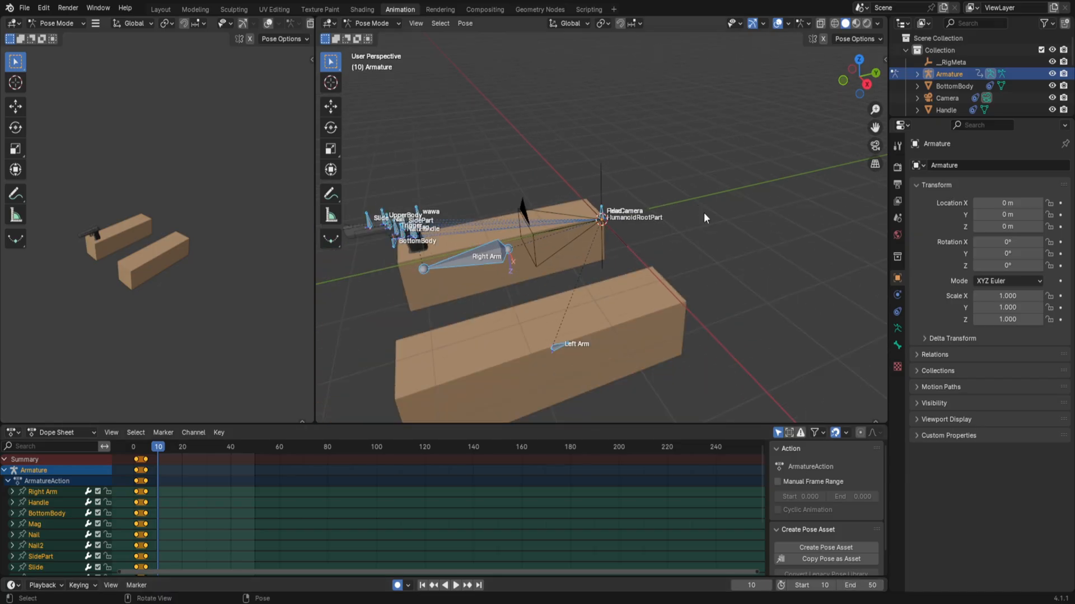
pyautogui.moveTo(703, 213); pyautogui.dragTo(684, 184, button='middle')
pyautogui.scroll(-2, 683, 185)
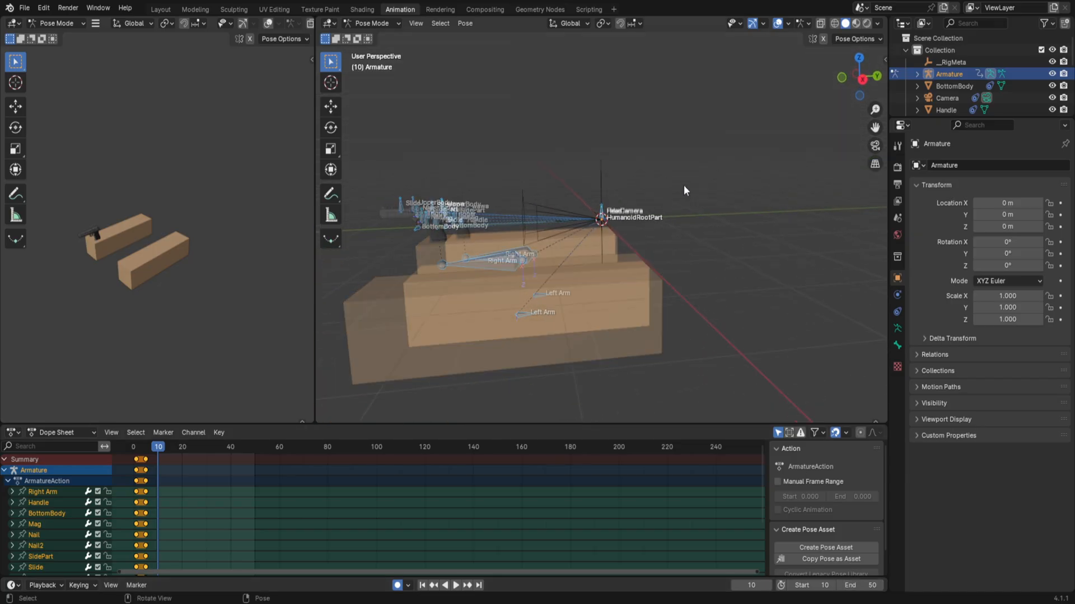
pyautogui.scroll(2, 683, 185)
pyautogui.click(507, 342)
pyautogui.moveTo(509, 342); pyautogui.dragTo(582, 359, button='middle')
pyautogui.scroll(-3, 503, 280)
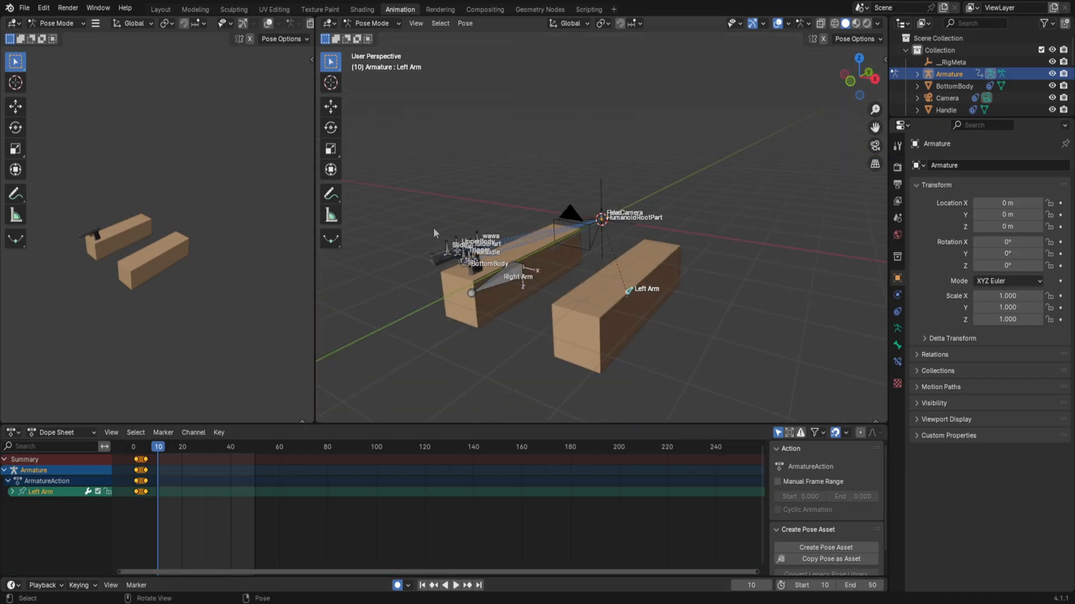
pyautogui.moveTo(435, 233); pyautogui.dragTo(465, 266, button='middle')
pyautogui.click(330, 128)
pyautogui.click(331, 106)
pyautogui.moveTo(654, 336); pyautogui.dragTo(643, 307)
# Step: Adjust the position of the Right Arm bone together with the gun at frame 10
pyautogui.click(516, 286)
pyautogui.moveTo(570, 288); pyautogui.dragTo(594, 293)
pyautogui.moveTo(593, 293); pyautogui.dragTo(706, 256, button='middle')
# Step: Hide the gun bones other than Slide, Mag and Handle, including UpperBody, BottomBody, Nail, Nail2, Trigger, SidePart and wawa
pyautogui.click(452, 251)
pyautogui.scroll(4, 452, 251)
pyautogui.scroll(1, 752, 273)
pyautogui.click(626, 262)
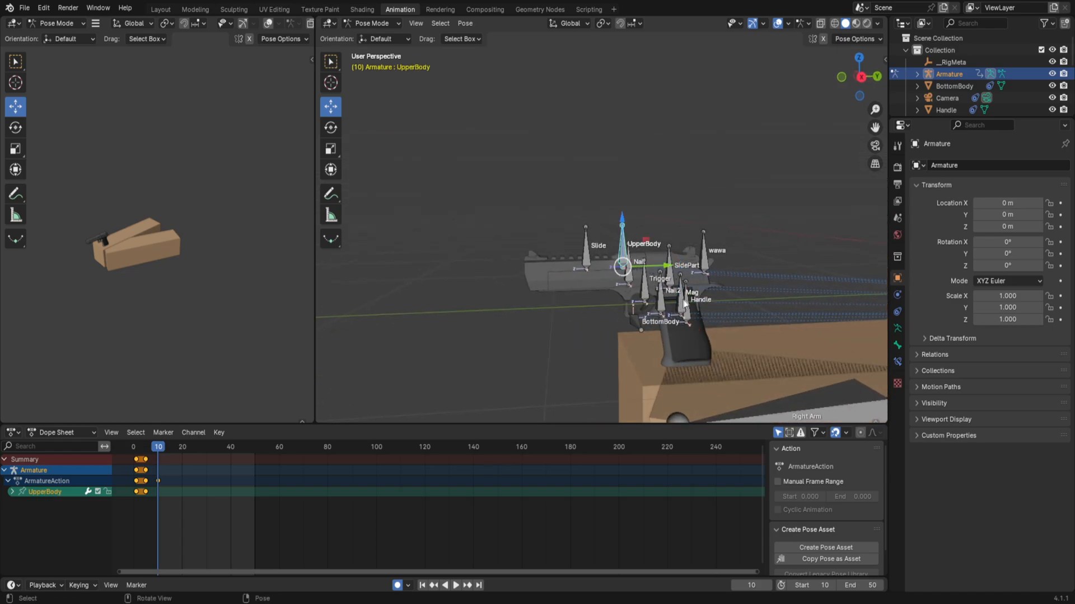
pyautogui.moveTo(730, 311); pyautogui.dragTo(707, 314, button='middle')
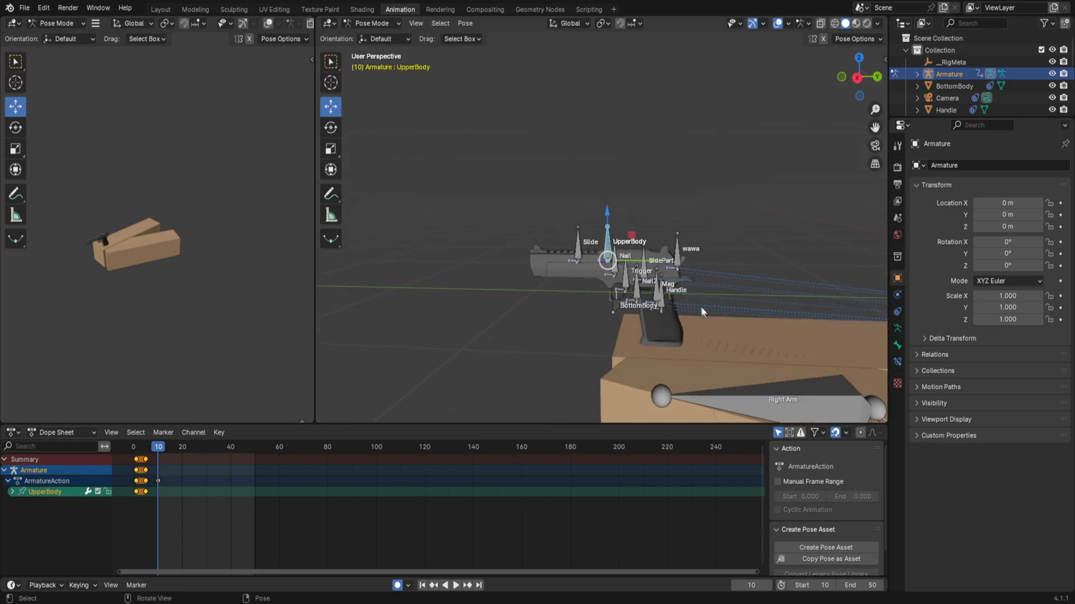
pyautogui.press('h')
pyautogui.click(614, 269)
pyautogui.press('h')
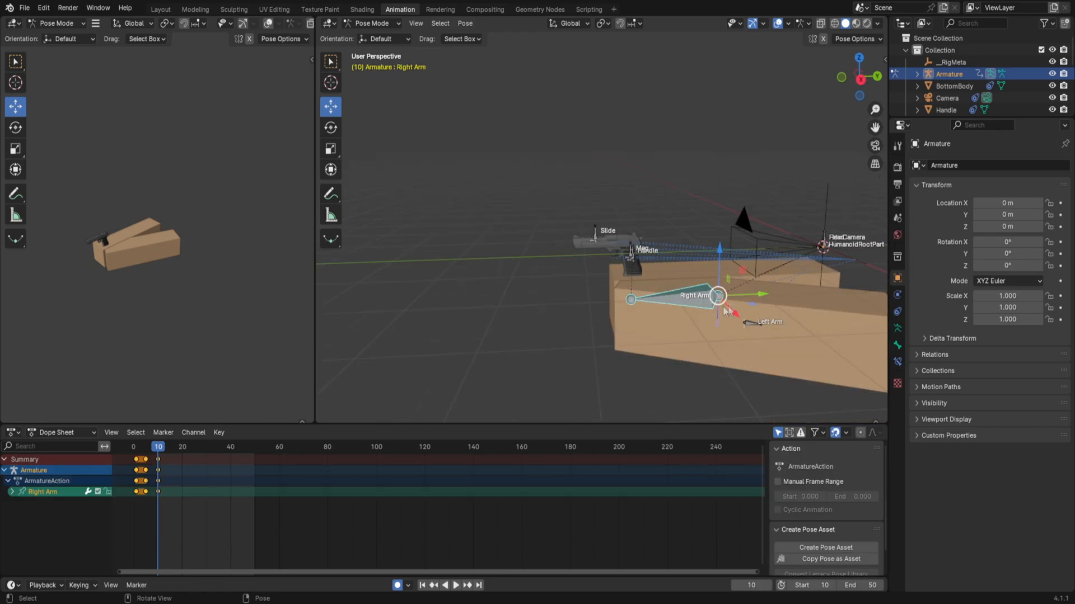
# Step: Adjust the positions of the Right Arm and Left Arm bones at frame 10
pyautogui.moveTo(768, 295); pyautogui.dragTo(651, 269, button='middle')
pyautogui.moveTo(599, 241); pyautogui.dragTo(607, 224)
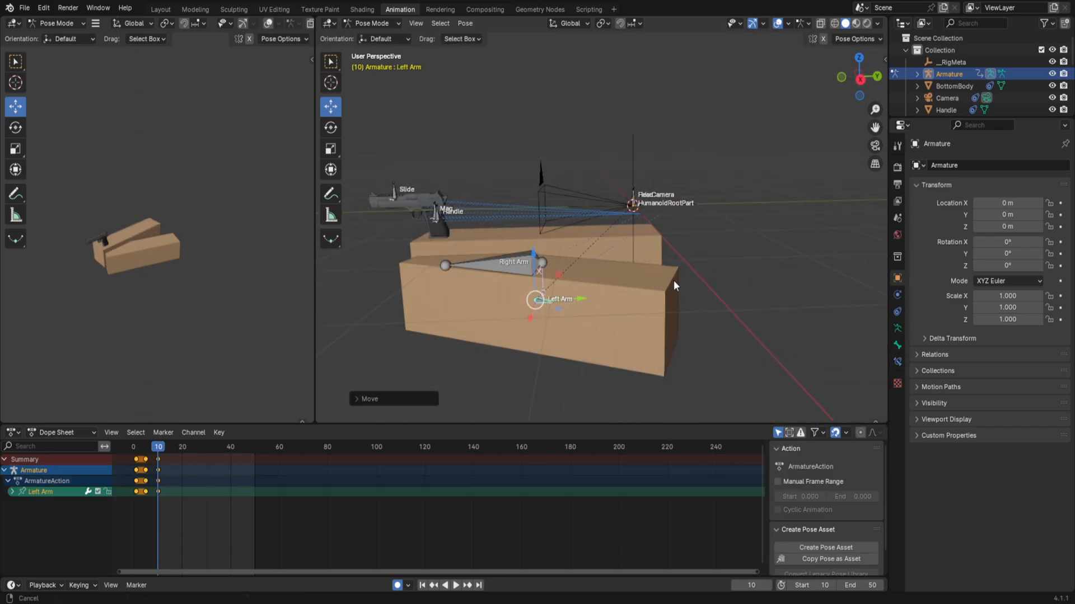
pyautogui.moveTo(581, 299); pyautogui.dragTo(606, 298)
pyautogui.moveTo(608, 297); pyautogui.dragTo(637, 292, button='middle')
# Step: Lower the Handle bone and shift it slightly back so the gun sits at the end of the arm
pyautogui.click(441, 224)
pyautogui.moveTo(444, 185); pyautogui.dragTo(446, 211)
pyautogui.moveTo(453, 223); pyautogui.dragTo(551, 246, button='middle')
pyautogui.moveTo(634, 269); pyautogui.dragTo(646, 269)
pyautogui.click(876, 146)
pyautogui.scroll(3, 745, 210)
pyautogui.moveTo(745, 210); pyautogui.dragTo(514, 244, button='middle')
pyautogui.scroll(-5, 513, 244)
pyautogui.scroll(2, 448, 263)
pyautogui.scroll(-2, 392, 339)
pyautogui.moveTo(448, 307); pyautogui.dragTo(434, 303, button='middle')
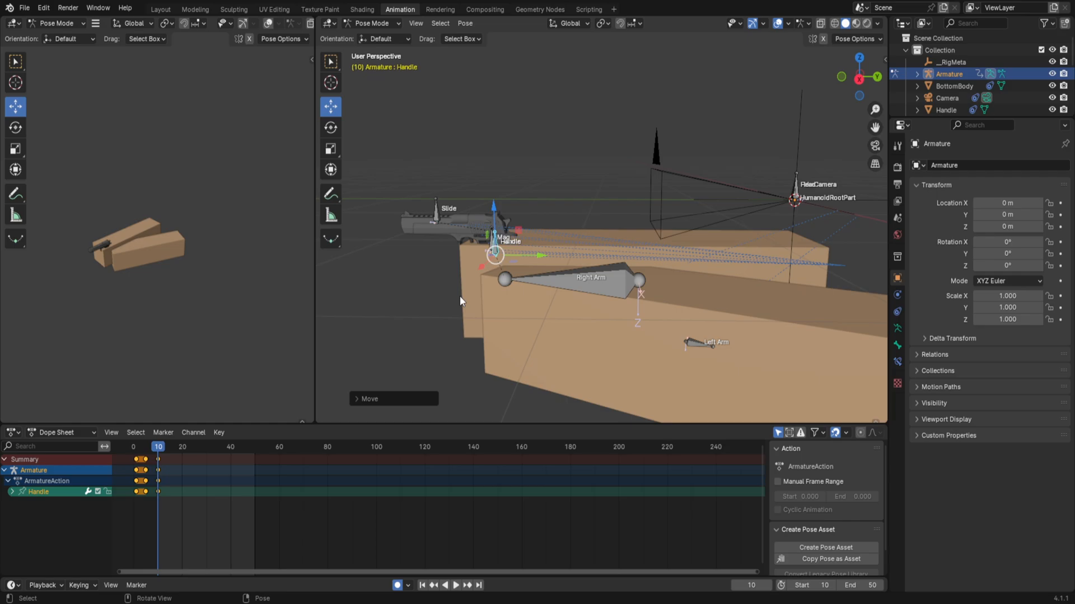
# Step: Select all visible bones and insert Location & Rotation keyframes at frame 10
pyautogui.scroll(-1, 446, 333)
pyautogui.scroll(1, 470, 337)
pyautogui.scroll(-3, 518, 330)
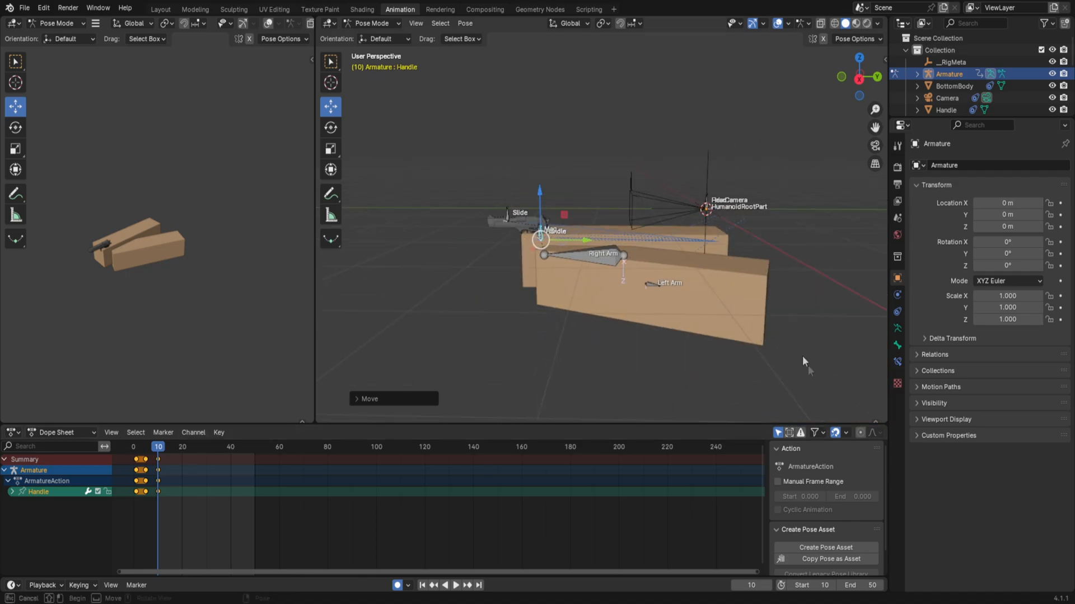
pyautogui.moveTo(809, 368); pyautogui.dragTo(473, 160)
pyautogui.press('i')
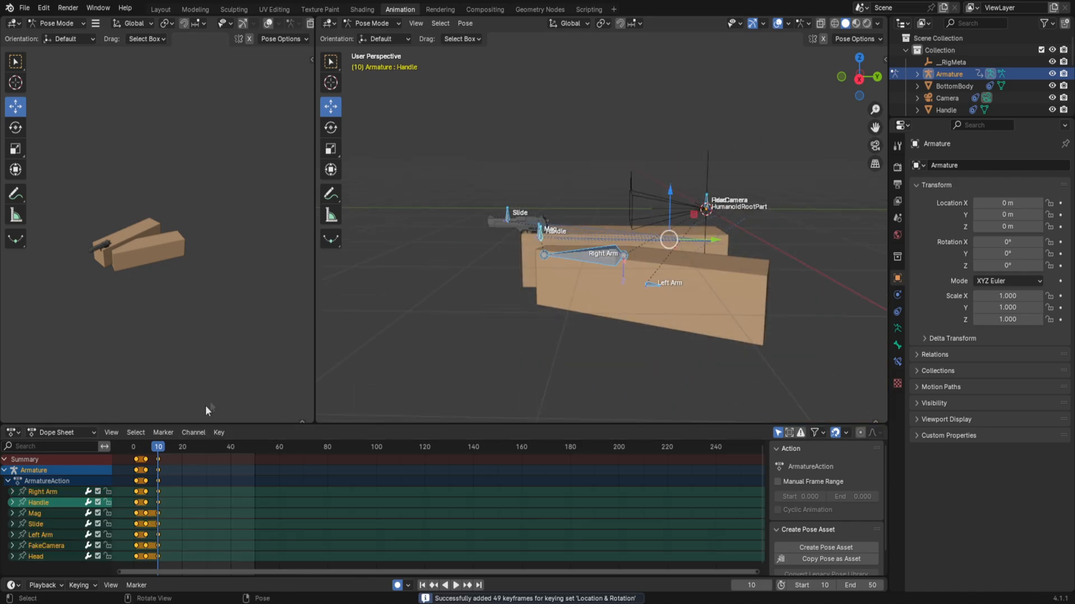
# Step: Copy the frame 10 keyframes to frame 20 and set the playback start frame to 20
pyautogui.click(160, 460)
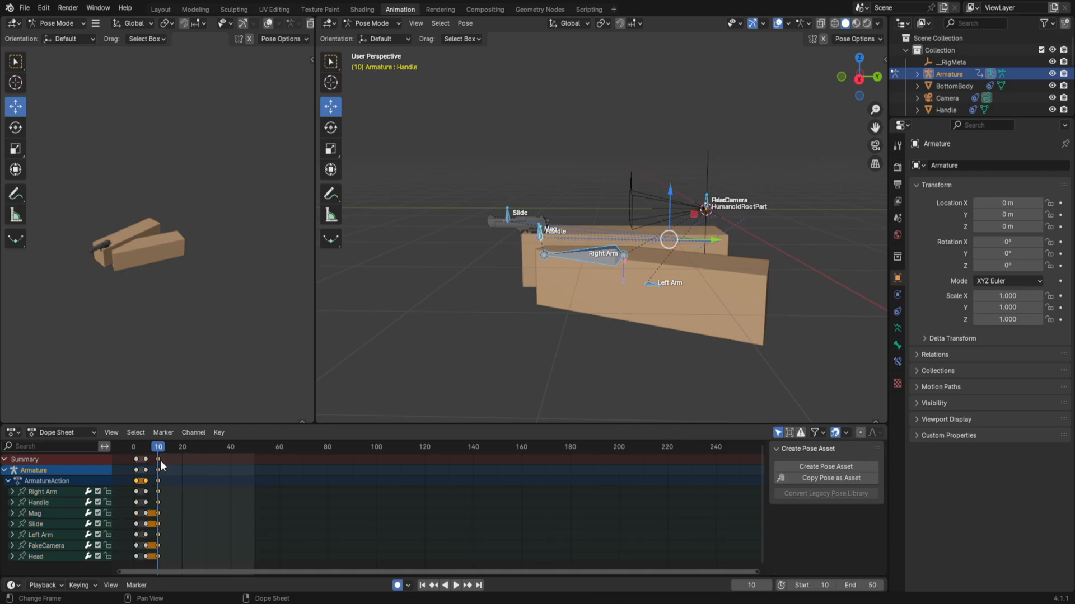
pyautogui.rightClick(160, 460)
pyautogui.click(159, 445)
pyautogui.click(181, 449)
pyautogui.rightClick(185, 458)
pyautogui.click(177, 455)
pyautogui.doubleClick(805, 585)
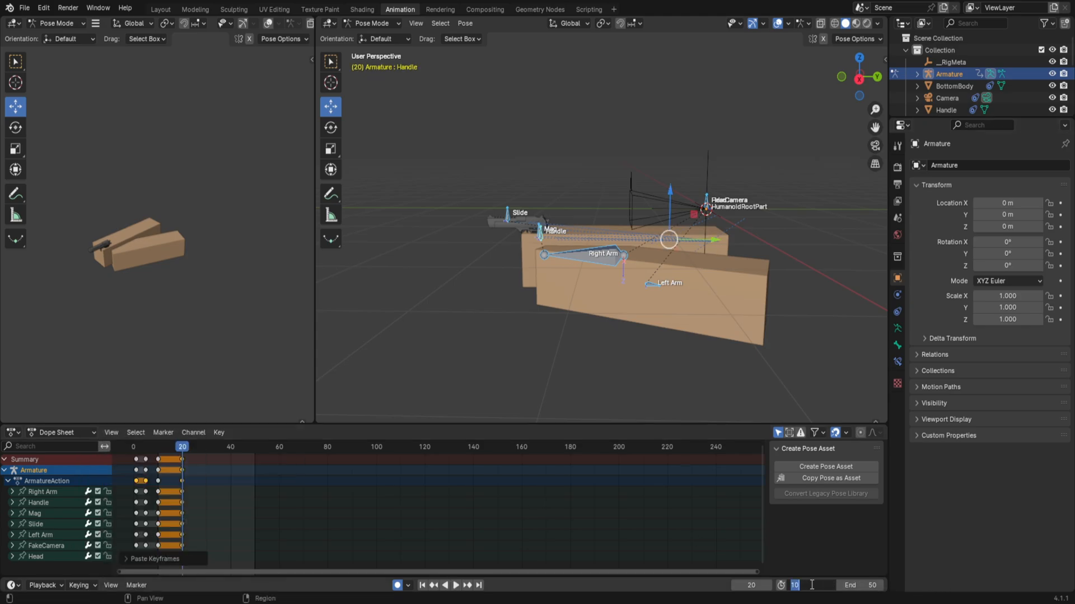
pyautogui.press('Return')
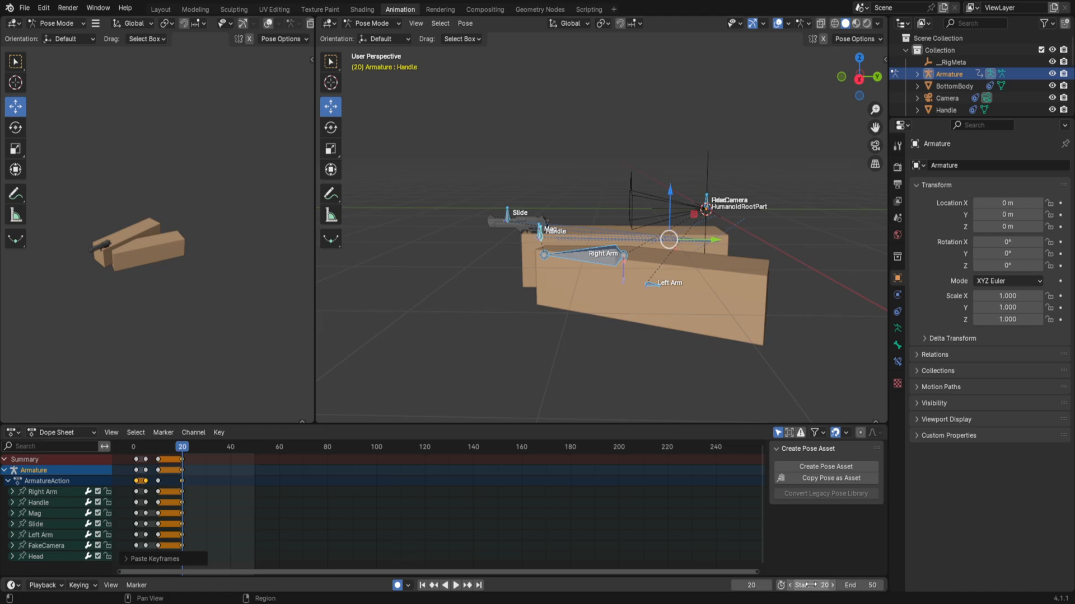
# Step: At frame 25, rotate the Right Arm and Left Arm bones slightly and move them backward with the gun
pyautogui.click(195, 448)
pyautogui.scroll(3, 644, 161)
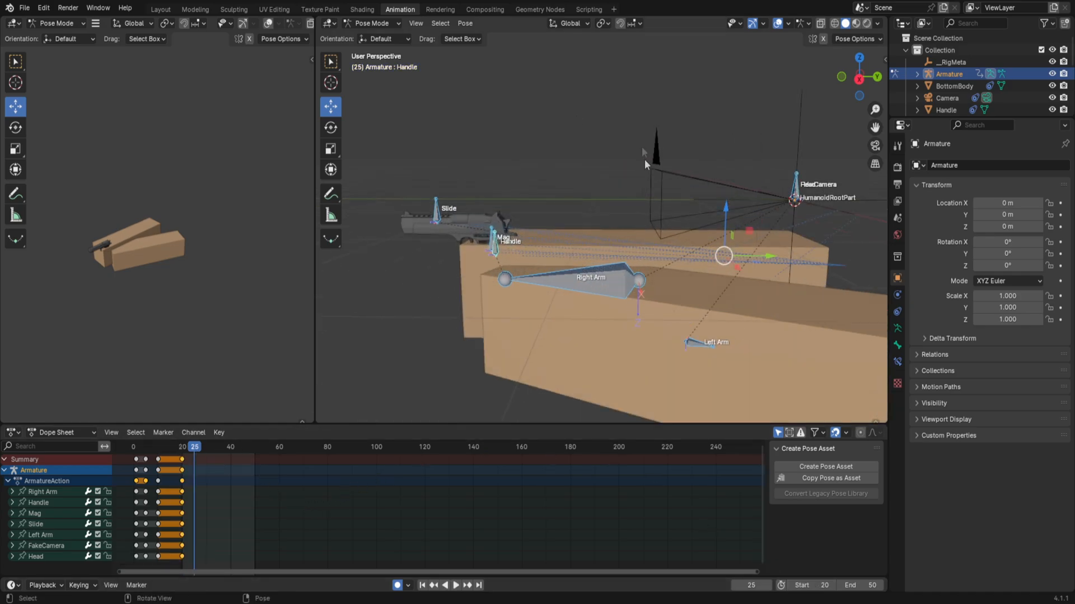
pyautogui.click(859, 82)
pyautogui.click(686, 306)
pyautogui.scroll(2, 683, 305)
pyautogui.keyDown('shift'); pyautogui.click(644, 306); pyautogui.keyUp('shift')
pyautogui.press('r')
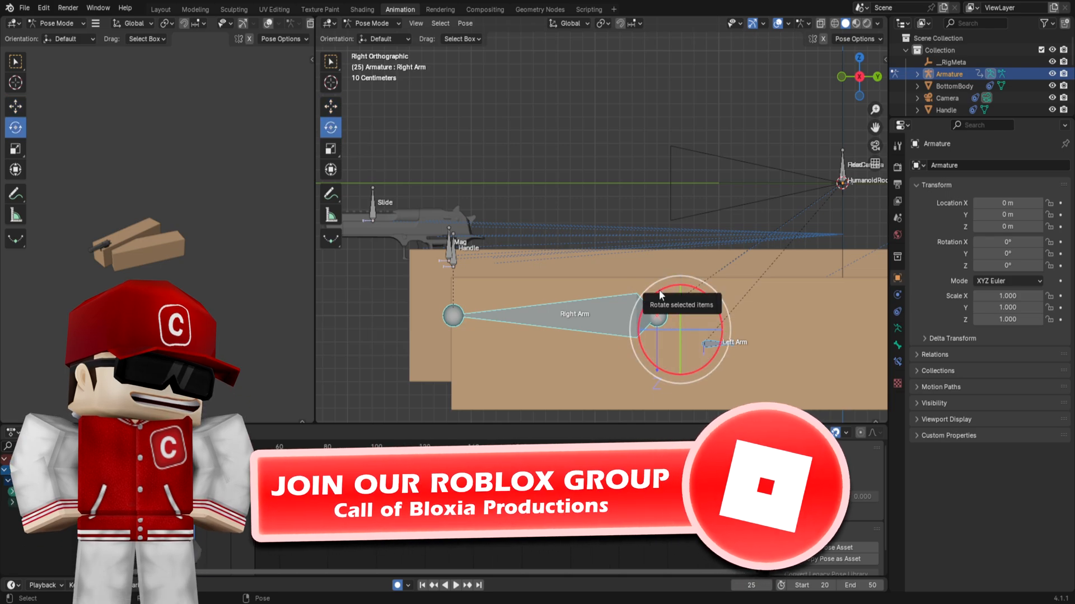
pyautogui.moveTo(659, 290); pyautogui.dragTo(657, 292)
pyautogui.click(330, 107)
pyautogui.moveTo(727, 330); pyautogui.dragTo(796, 330)
# Step: Rotate the Right Arm and Left Arm bones slightly at frame 30
pyautogui.click(206, 447)
pyautogui.click(326, 127)
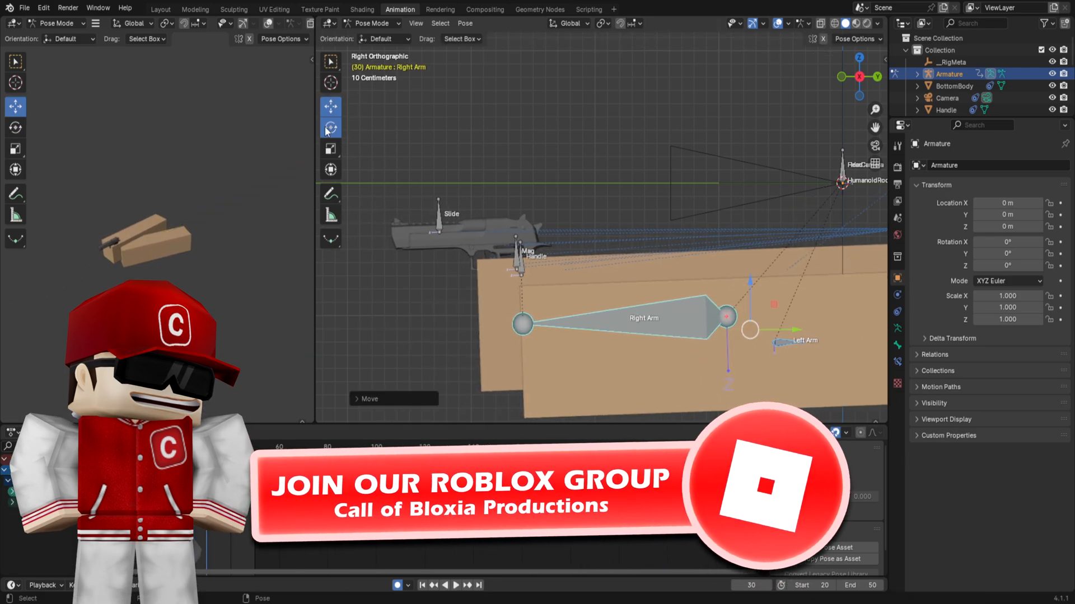
pyautogui.moveTo(714, 302); pyautogui.dragTo(722, 294)
pyautogui.click(331, 107)
# Step: Copy the arm keyframes from frame 20 to frame 35 and rotate both arm bones slightly there
pyautogui.click(219, 448)
pyautogui.rightClick(183, 459)
pyautogui.click(180, 445)
pyautogui.rightClick(215, 451)
pyautogui.click(203, 457)
pyautogui.click(331, 128)
pyautogui.click(620, 317)
pyautogui.keyDown('shift'); pyautogui.click(710, 344); pyautogui.keyUp('shift')
pyautogui.moveTo(654, 285); pyautogui.dragTo(652, 283)
# Step: Select all bones and copy their frame 20 keyframes to frame 40
pyautogui.click(182, 459)
pyautogui.scroll(-2, 601, 313)
pyautogui.press('a')
pyautogui.click(182, 459)
pyautogui.click(230, 449)
pyautogui.rightClick(225, 452)
pyautogui.click(221, 458)
# Step: Play back the animation from the right side to check the arm and gun motion
pyautogui.moveTo(656, 194); pyautogui.dragTo(674, 194, button='middle')
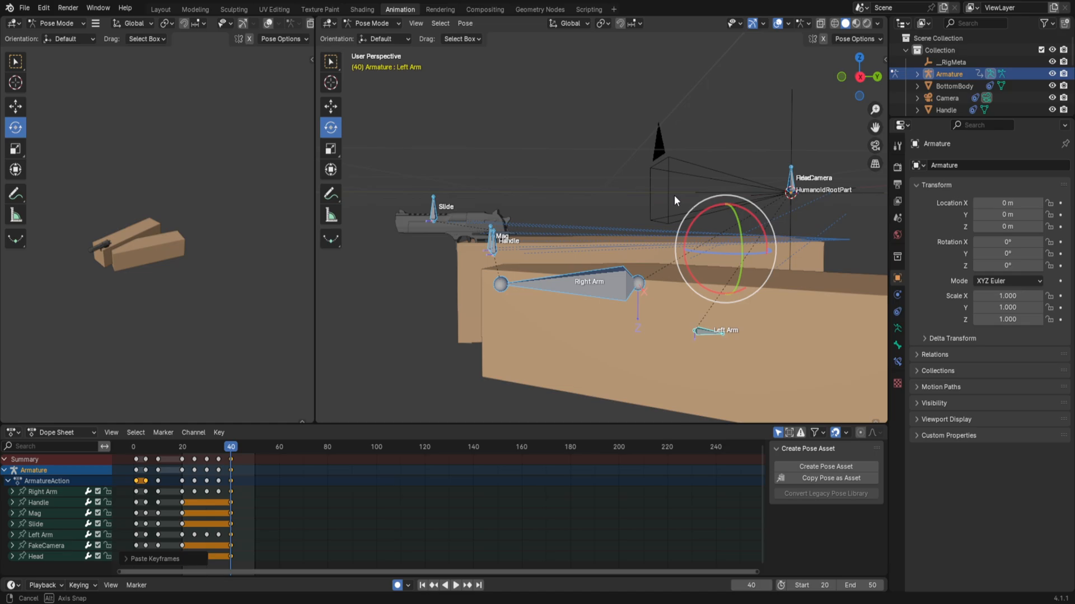
pyautogui.click(859, 77)
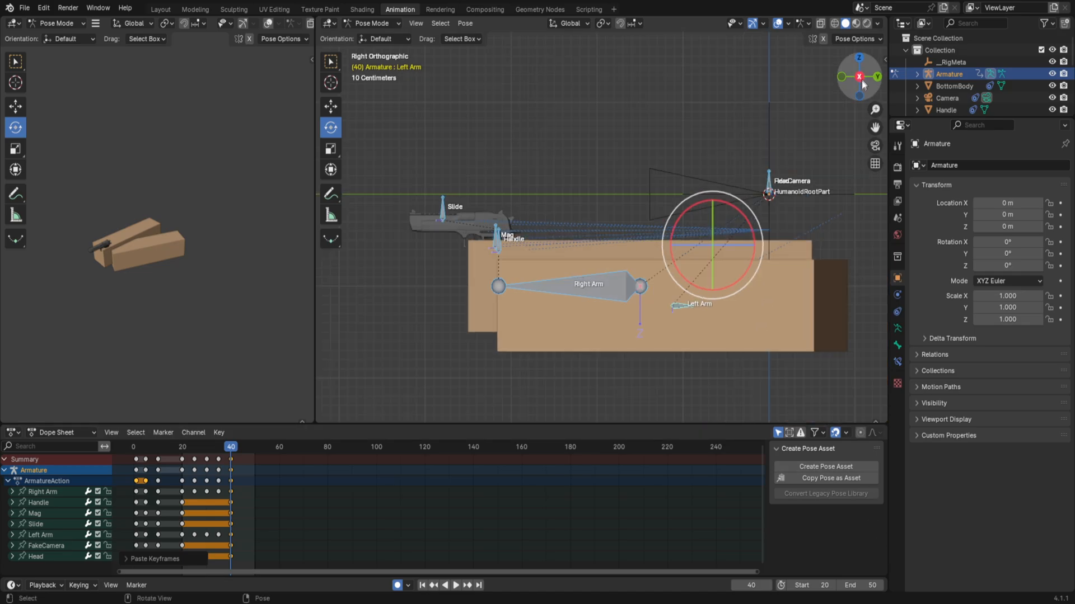
pyautogui.press('space')
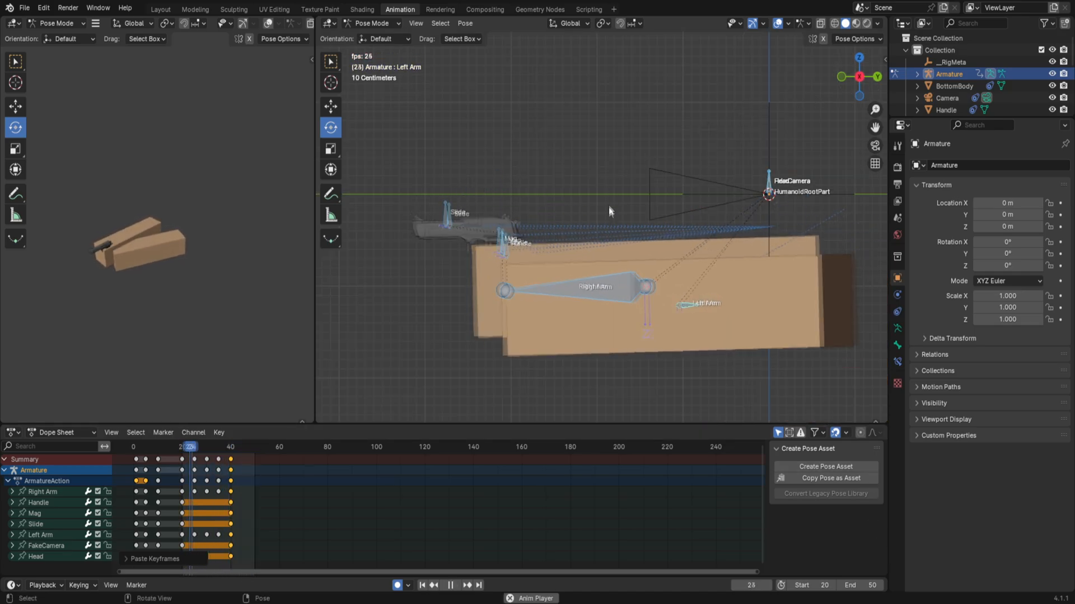
pyautogui.press('space')
# Step: Tighten the spacing of the keyframes after frame 20 so the last one falls on frame 32
pyautogui.moveTo(276, 503); pyautogui.dragTo(197, 460)
pyautogui.keyDown('shift'); pyautogui.click(189, 460); pyautogui.keyUp('shift')
pyautogui.keyDown('shift'); pyautogui.click(197, 460); pyautogui.keyUp('shift')
pyautogui.moveTo(208, 460); pyautogui.dragTo(187, 450)
pyautogui.keyDown('shift'); pyautogui.click(204, 460); pyautogui.keyUp('shift')
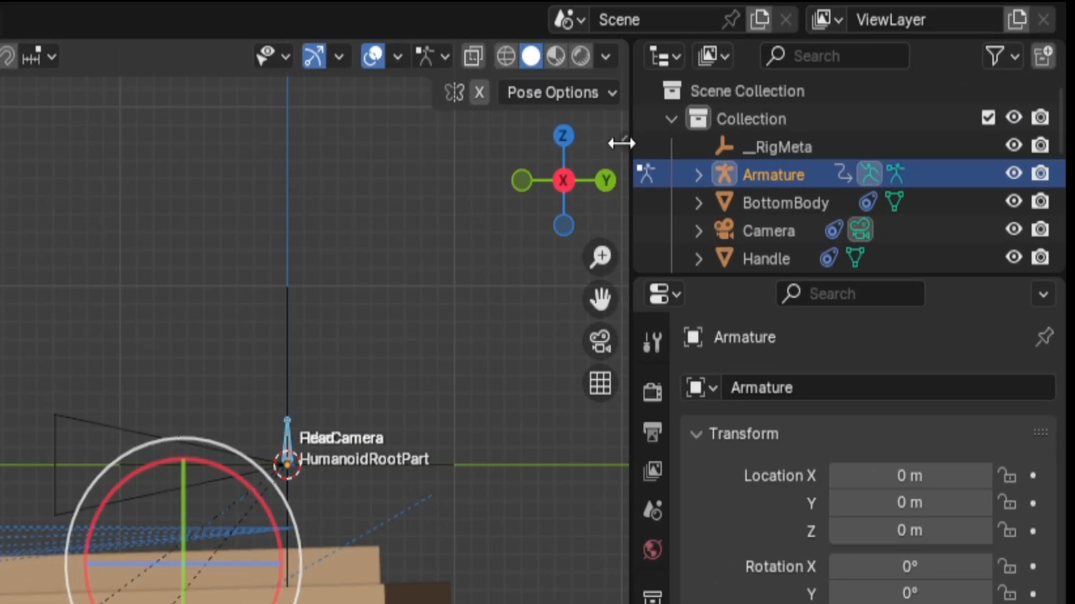
# Step: Set the playback end frame to 32 and export the animation to the clipboard with Rbx Animations
pyautogui.press('n')
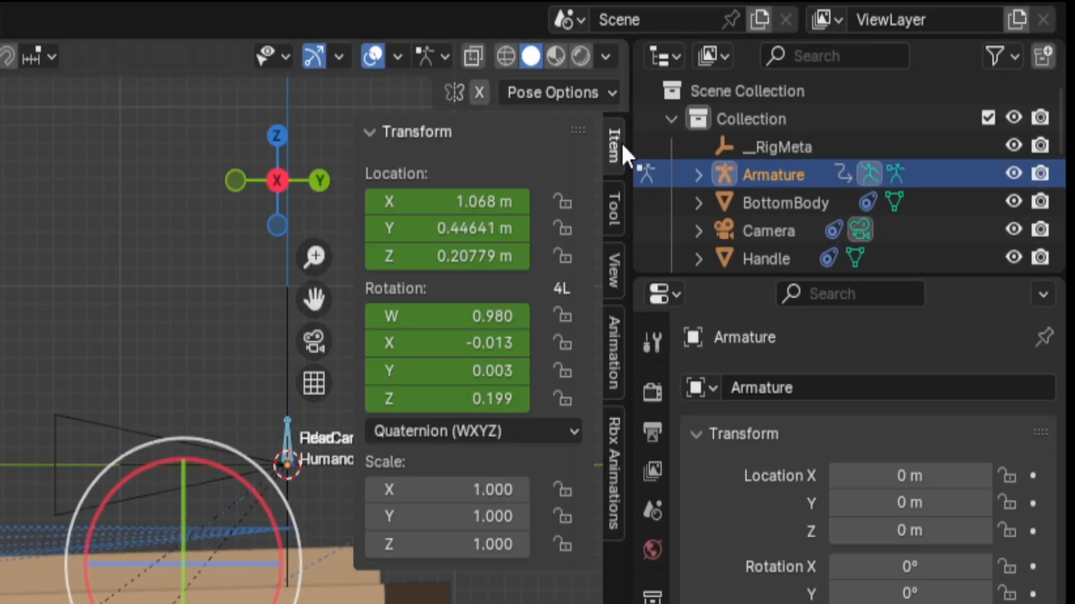
pyautogui.click(615, 480)
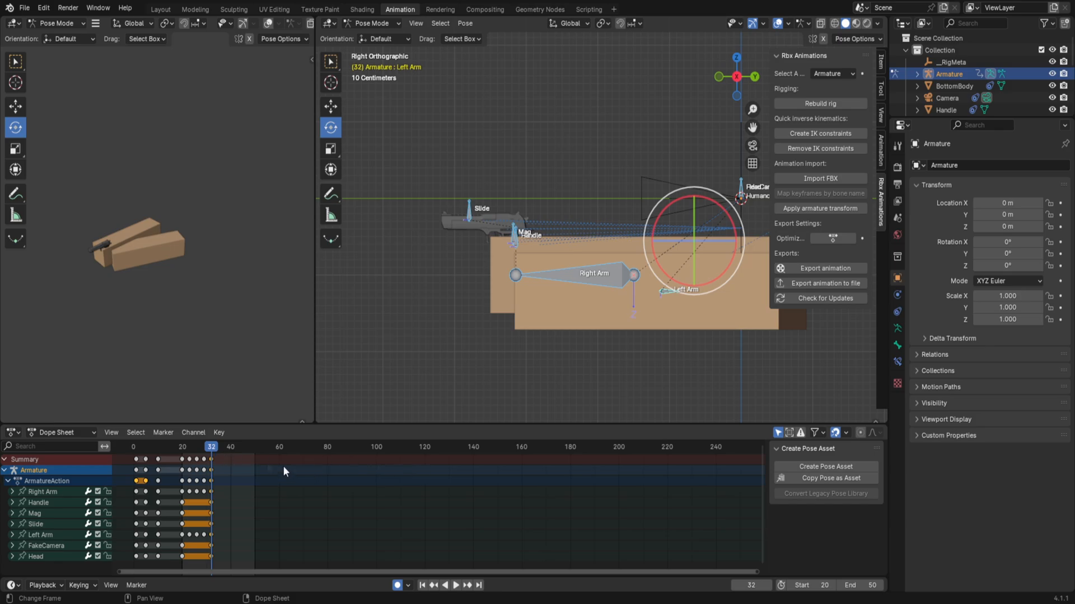
pyautogui.click(868, 585)
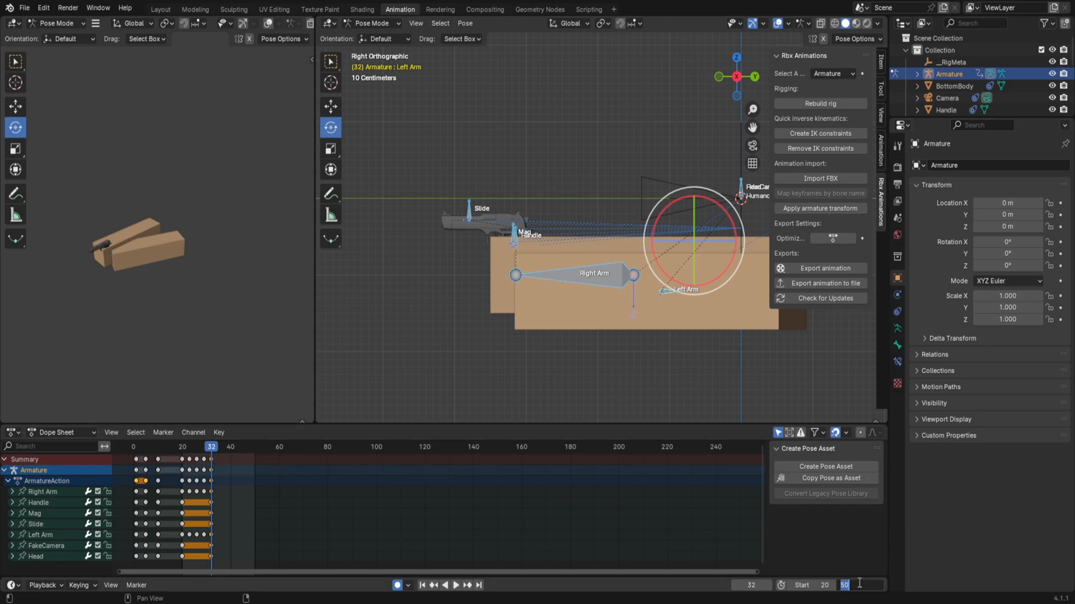
pyautogui.press('Return')
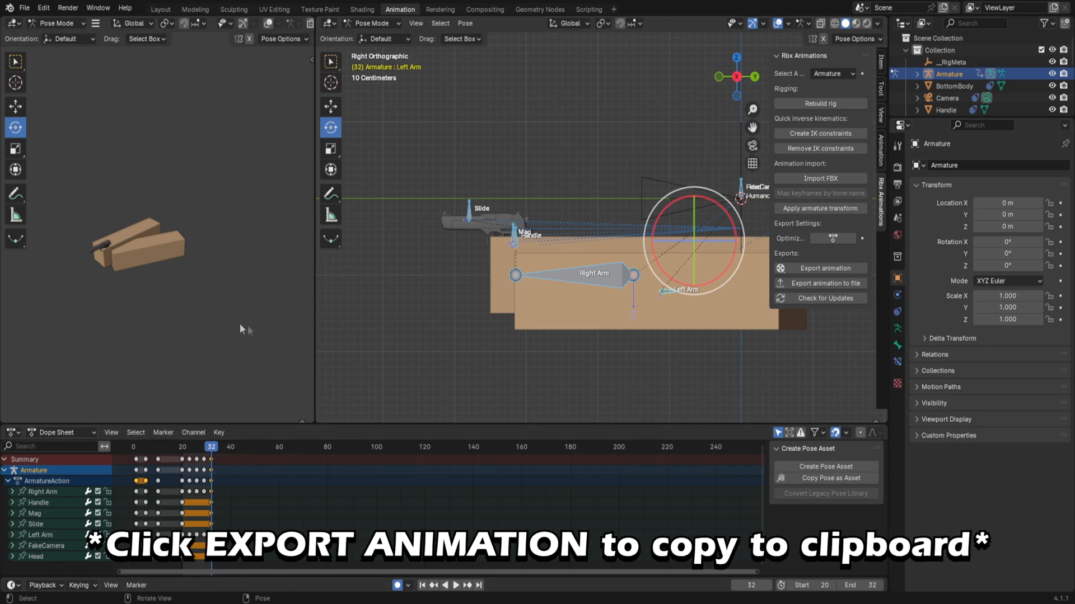
pyautogui.click(827, 268)
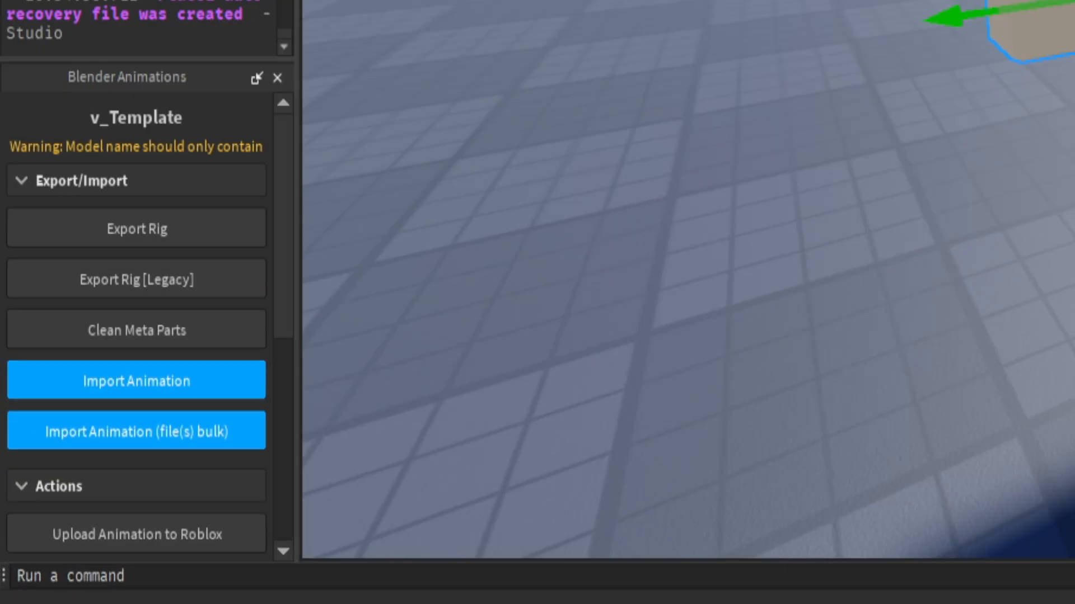
# Step: In Roblox Studio, import the animation onto the vDesertEagle rig, disable looping and close the Blender Animations plugin
pyautogui.click(230, 381)
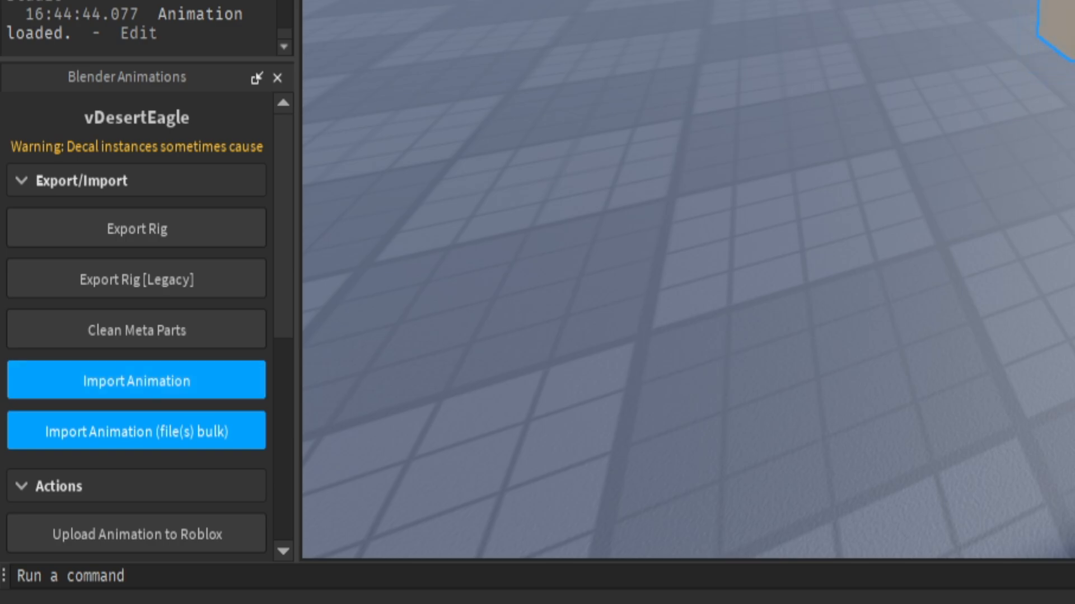
pyautogui.scroll(-8, 228, 412)
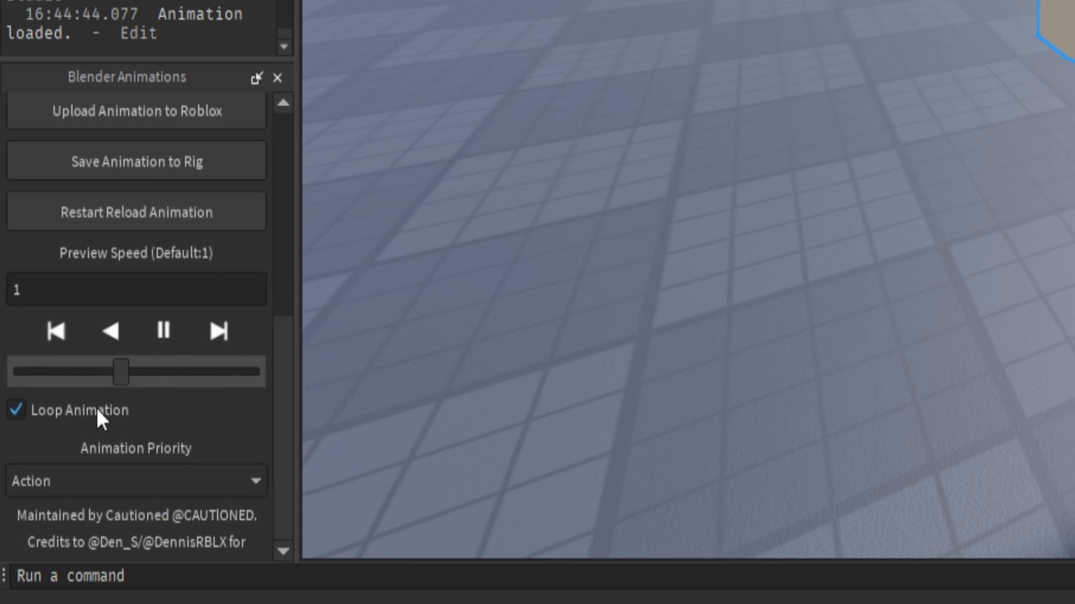
pyautogui.click(19, 412)
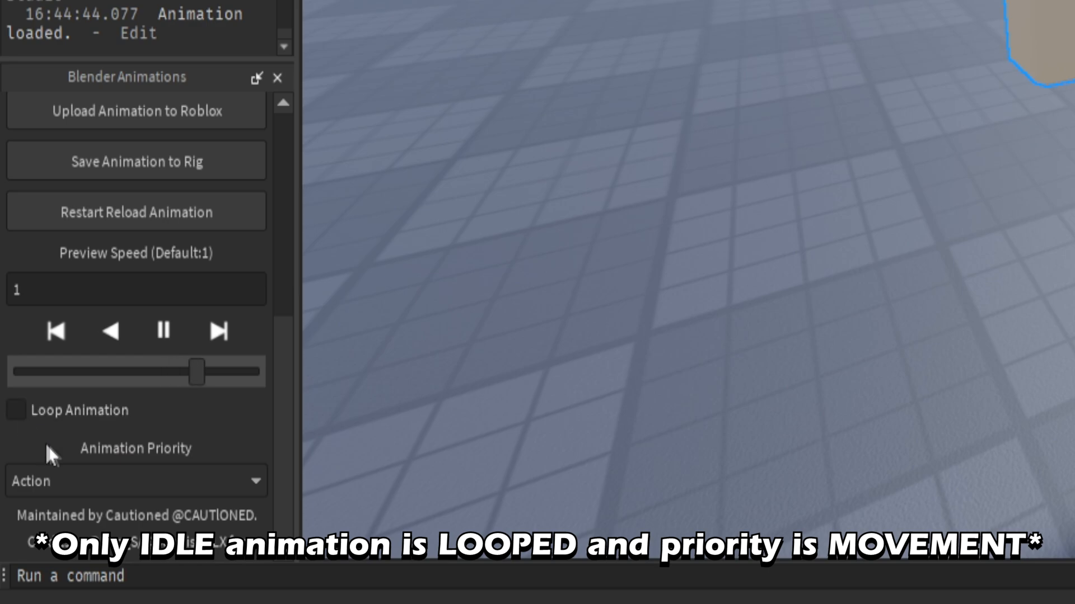
pyautogui.scroll(4, 147, 473)
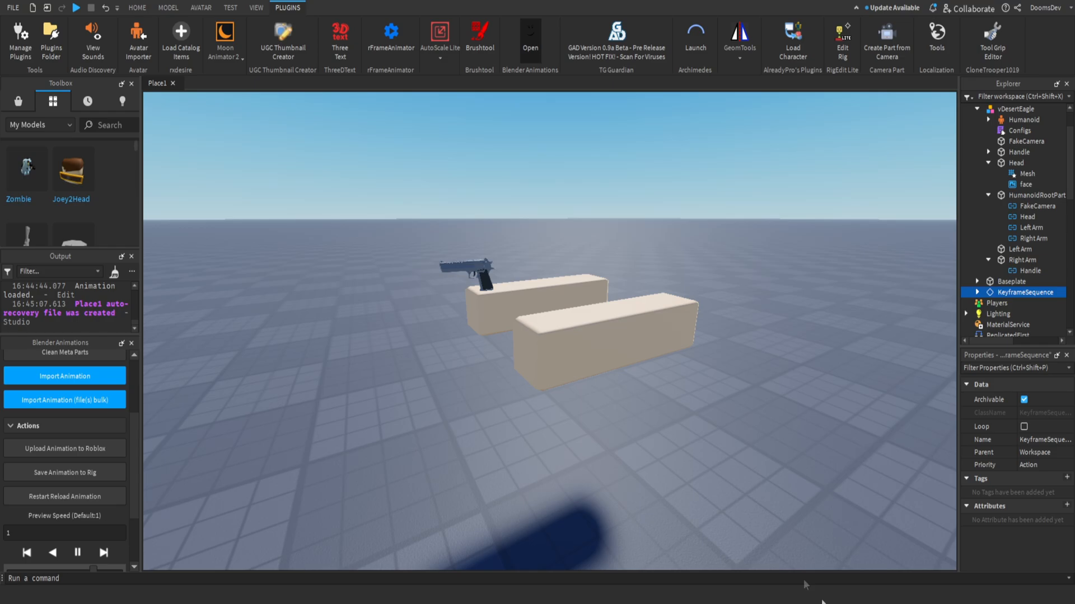
pyautogui.click(530, 39)
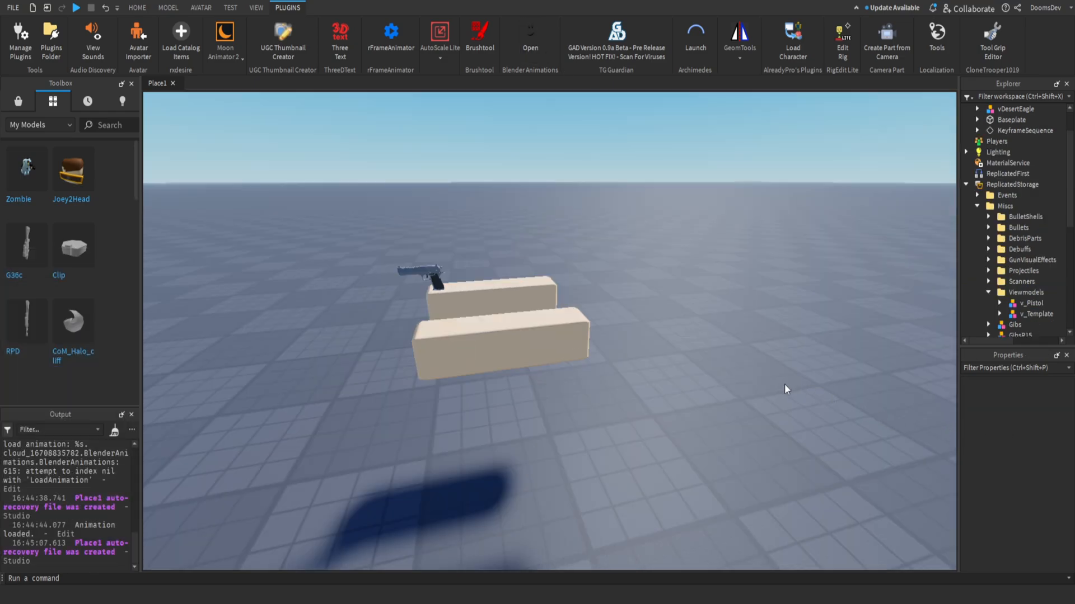
# Step: Copy the Handle part of vDesertEagle and paste it into Workspace
pyautogui.moveTo(793, 380); pyautogui.dragTo(793, 380, button='right')
pyautogui.scroll(6, 793, 380)
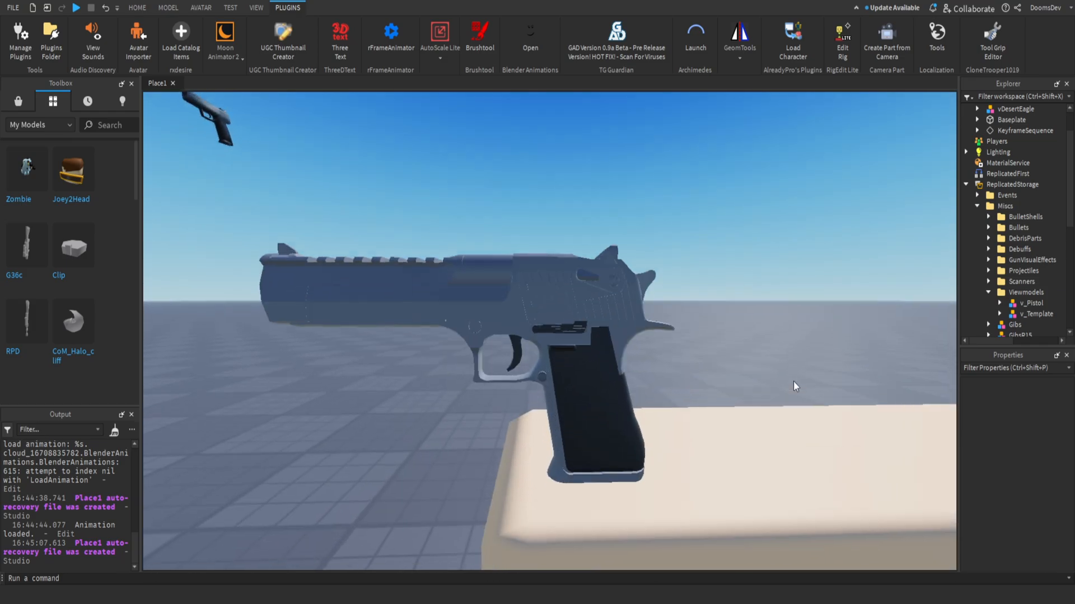
pyautogui.scroll(-5, 793, 380)
pyautogui.click(577, 285)
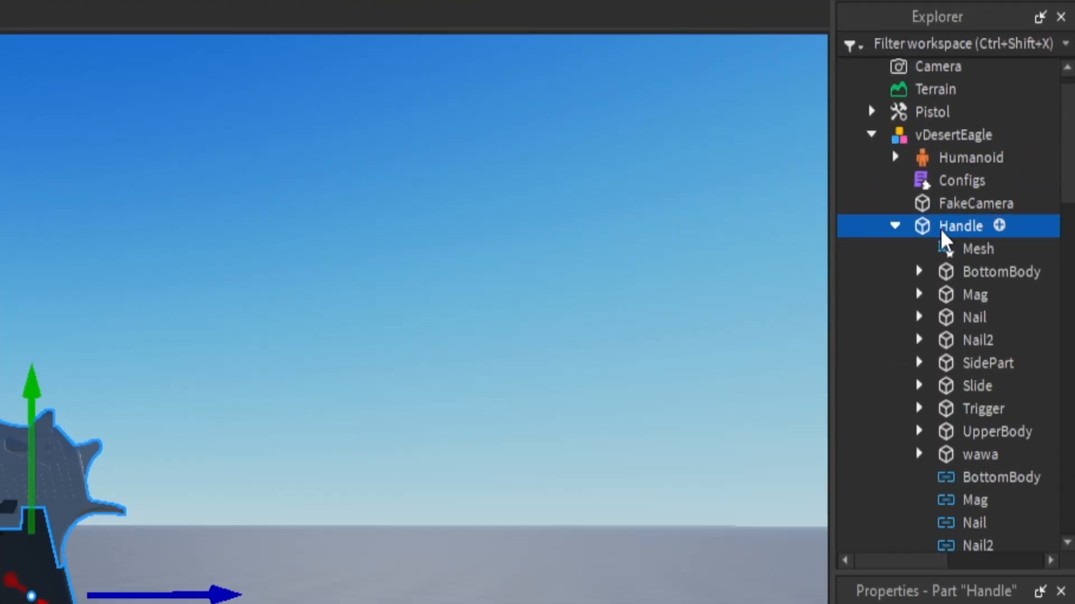
pyautogui.scroll(1, 940, 229)
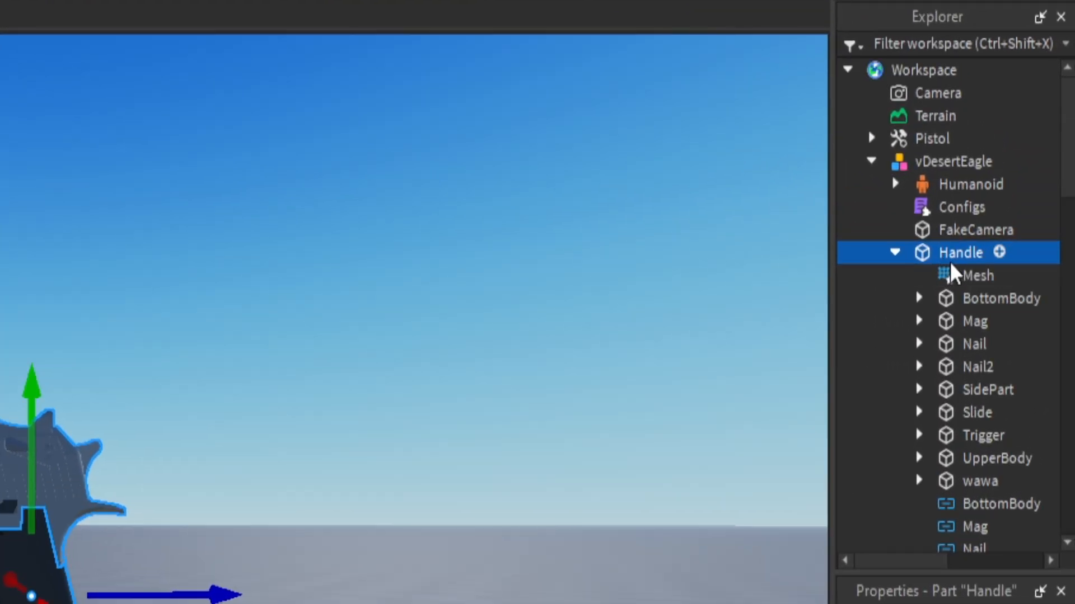
pyautogui.click(895, 77)
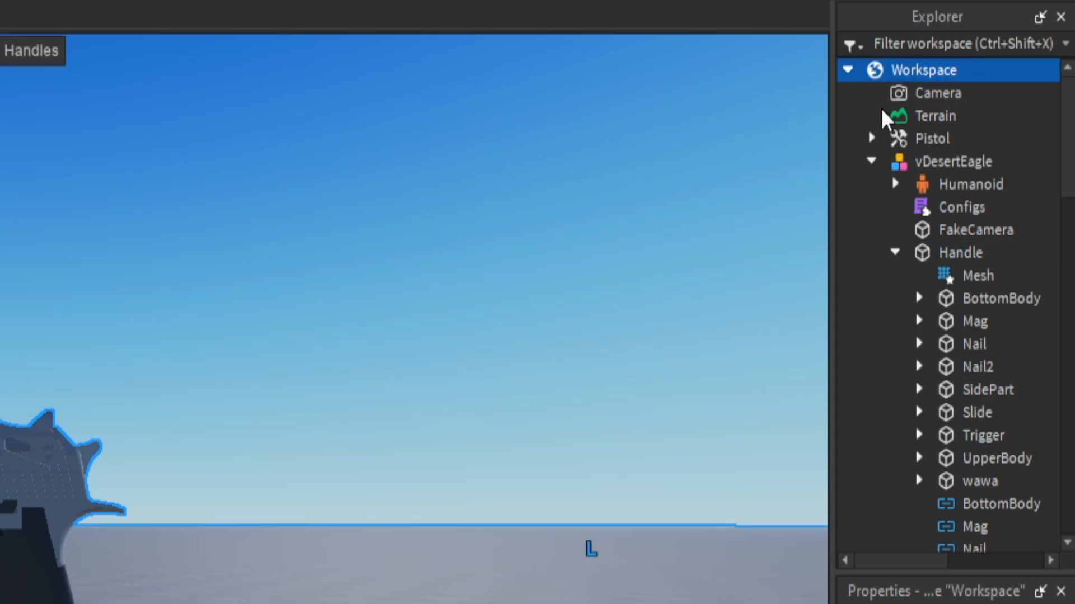
pyautogui.hotkey('ctrl', 'v')
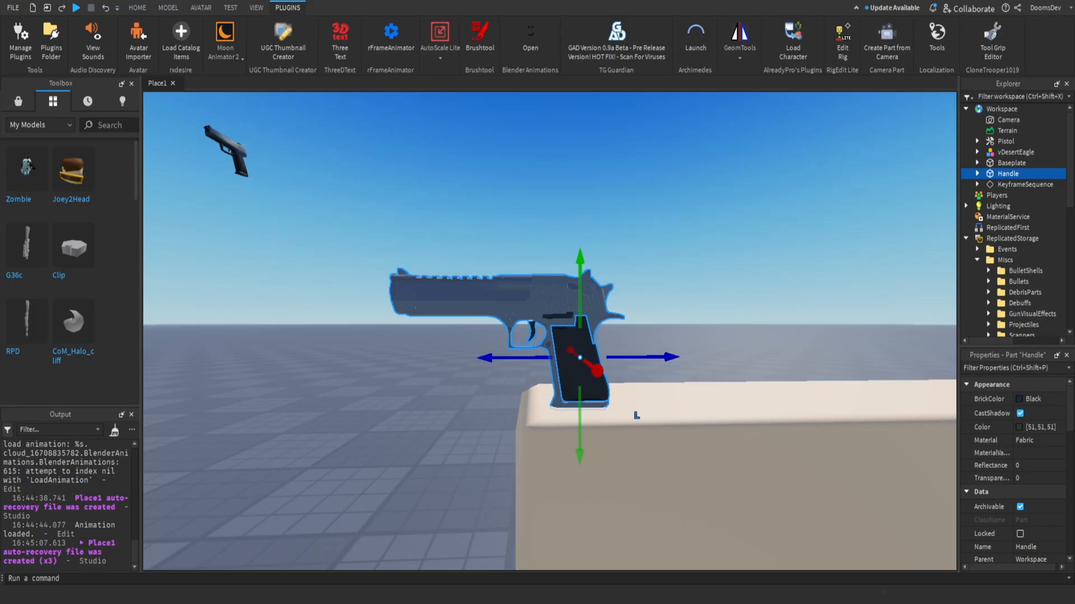
# Step: Raise the copied Handle above the original gun and move it into the Pistol tool
pyautogui.moveTo(578, 286); pyautogui.dragTo(579, 135)
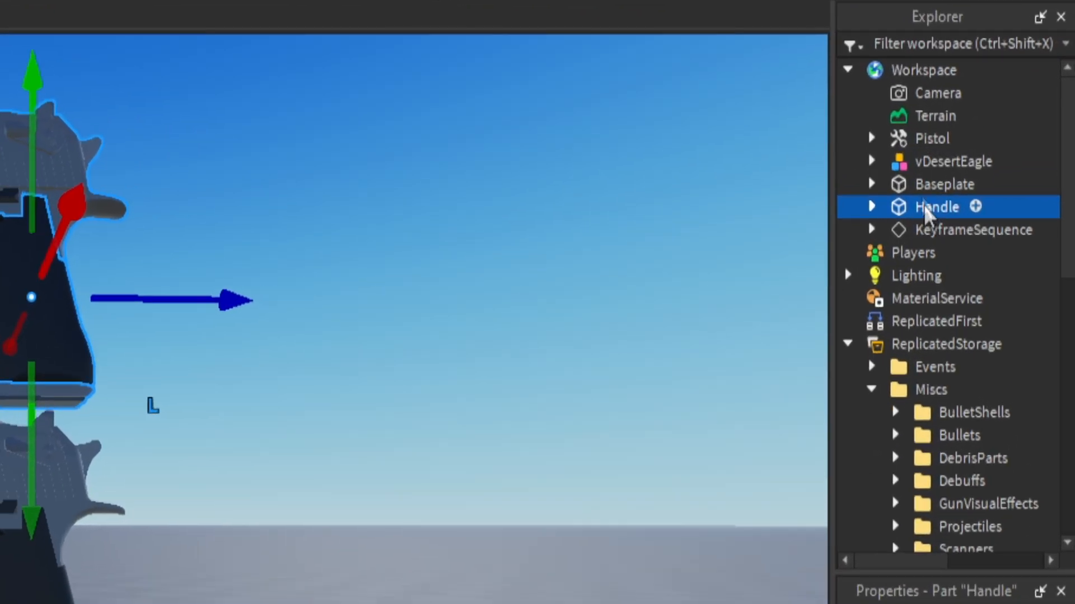
pyautogui.click(965, 141)
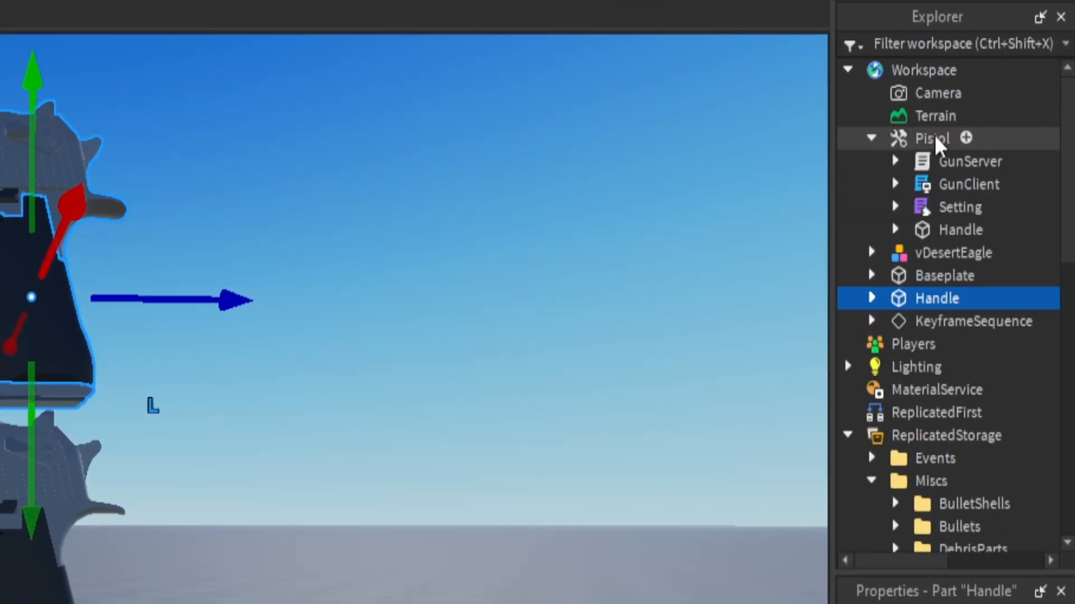
pyautogui.moveTo(923, 300); pyautogui.dragTo(921, 149)
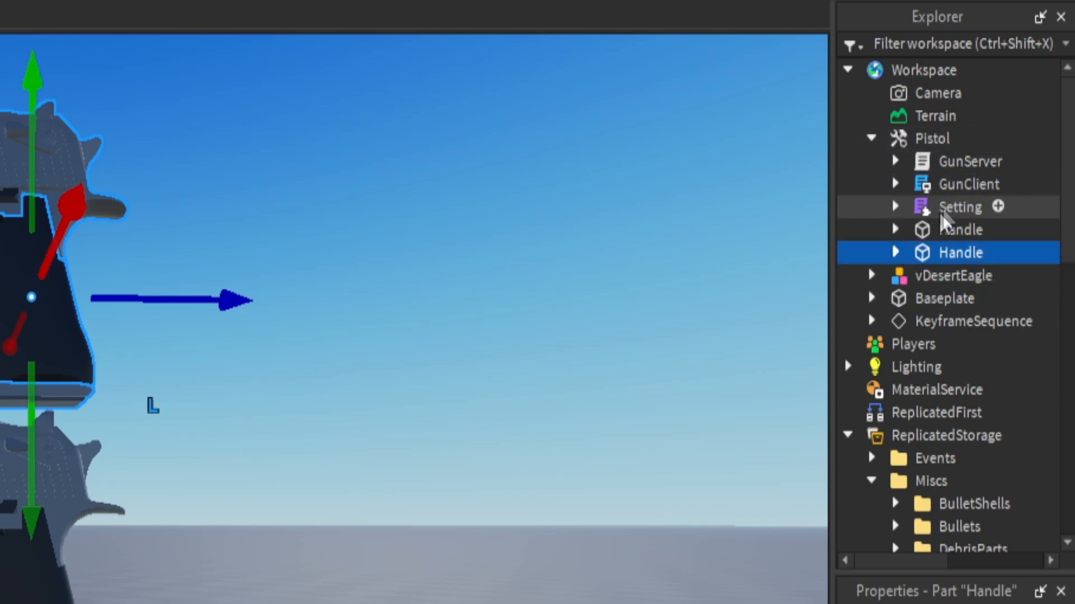
# Step: Copy all attachments and SmokeTrail1 from the Pistol's original Handle into the new Handle, leaving out Mesh and TouchInterest
pyautogui.click(895, 230)
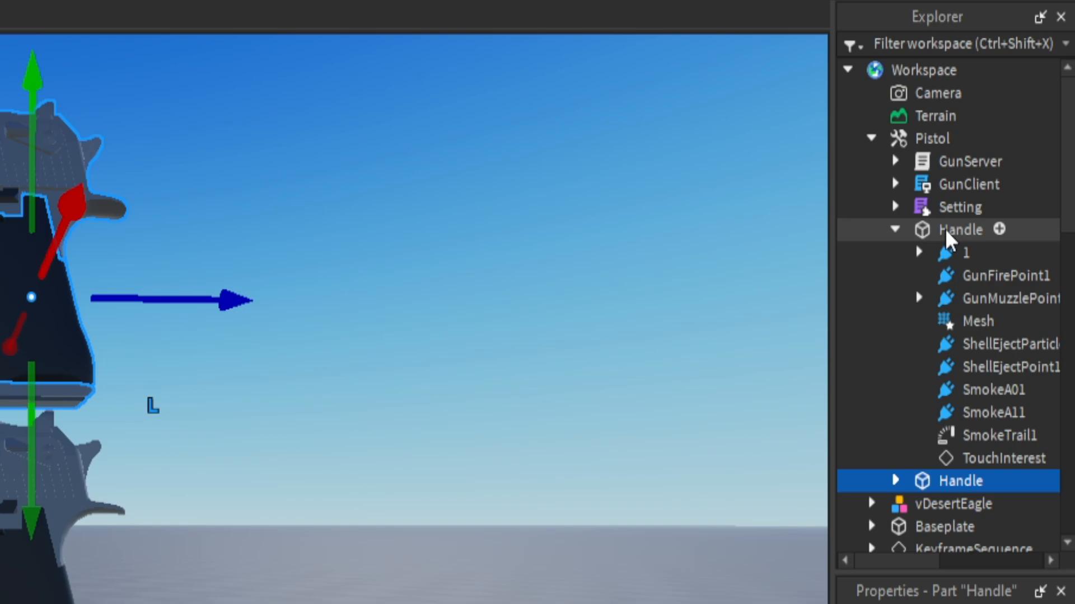
pyautogui.click(955, 253)
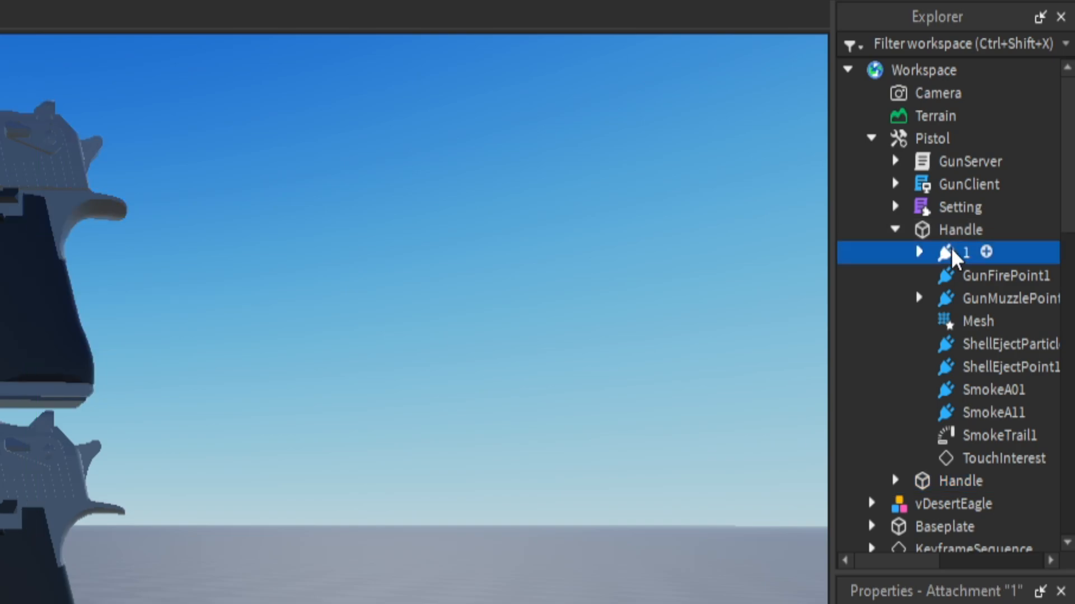
pyautogui.keyDown('ctrl'); pyautogui.click(958, 277); pyautogui.keyUp('ctrl')
pyautogui.keyDown('ctrl'); pyautogui.click(960, 300); pyautogui.keyUp('ctrl')
pyautogui.keyDown('ctrl'); pyautogui.click(958, 345); pyautogui.keyUp('ctrl')
pyautogui.keyDown('ctrl'); pyautogui.click(958, 368); pyautogui.keyUp('ctrl')
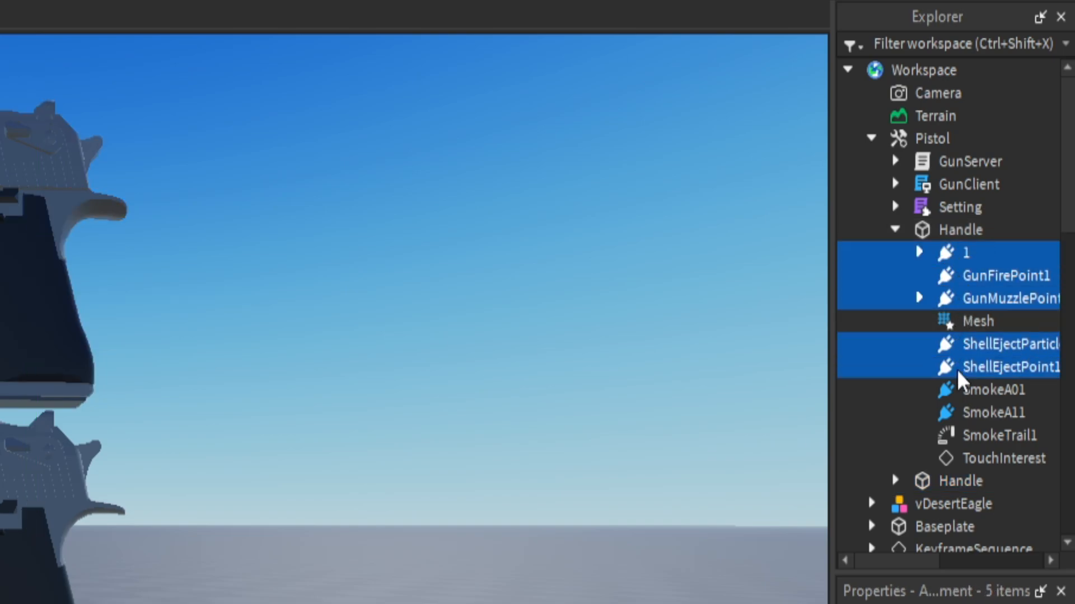
pyautogui.keyDown('ctrl'); pyautogui.click(960, 391); pyautogui.keyUp('ctrl')
pyautogui.keyDown('ctrl'); pyautogui.click(961, 414); pyautogui.keyUp('ctrl')
pyautogui.keyDown('ctrl'); pyautogui.click(959, 435); pyautogui.keyUp('ctrl')
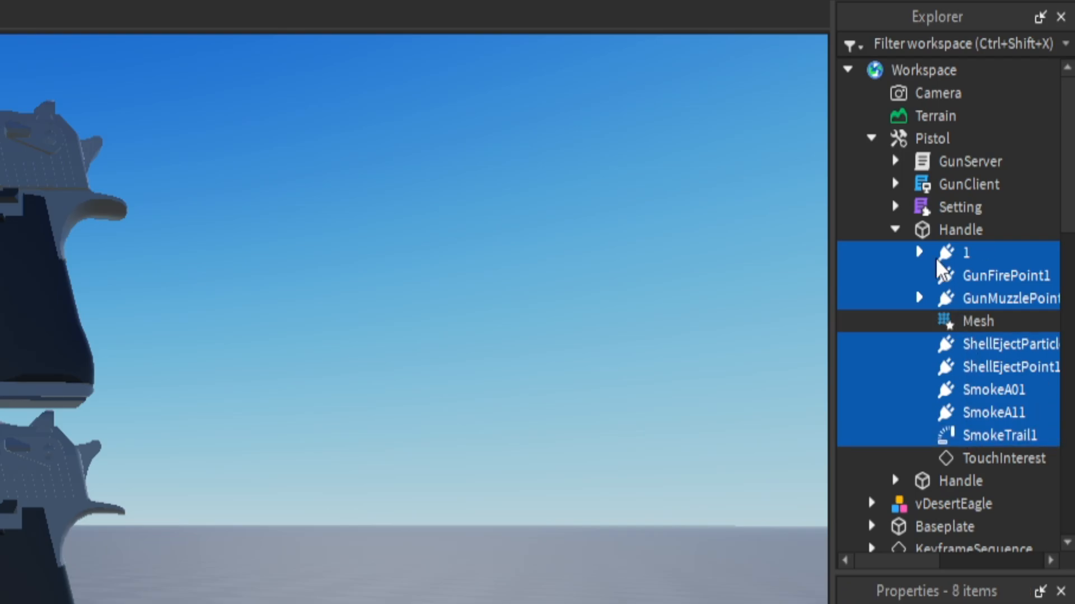
pyautogui.scroll(-2, 859, 309)
pyautogui.click(943, 351)
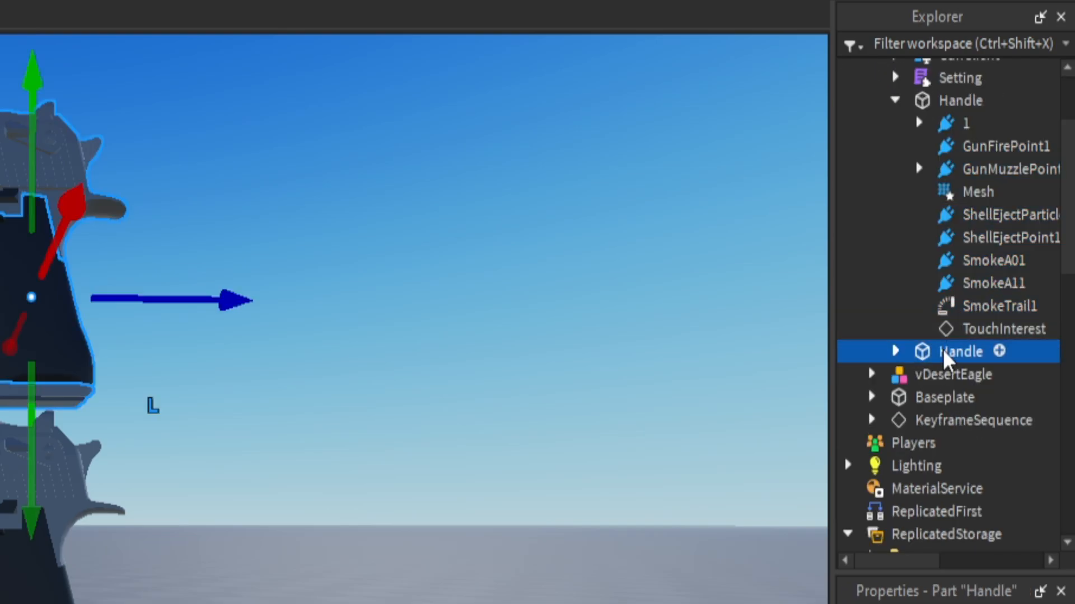
pyautogui.hotkey('ctrl', 'shift', 'v')
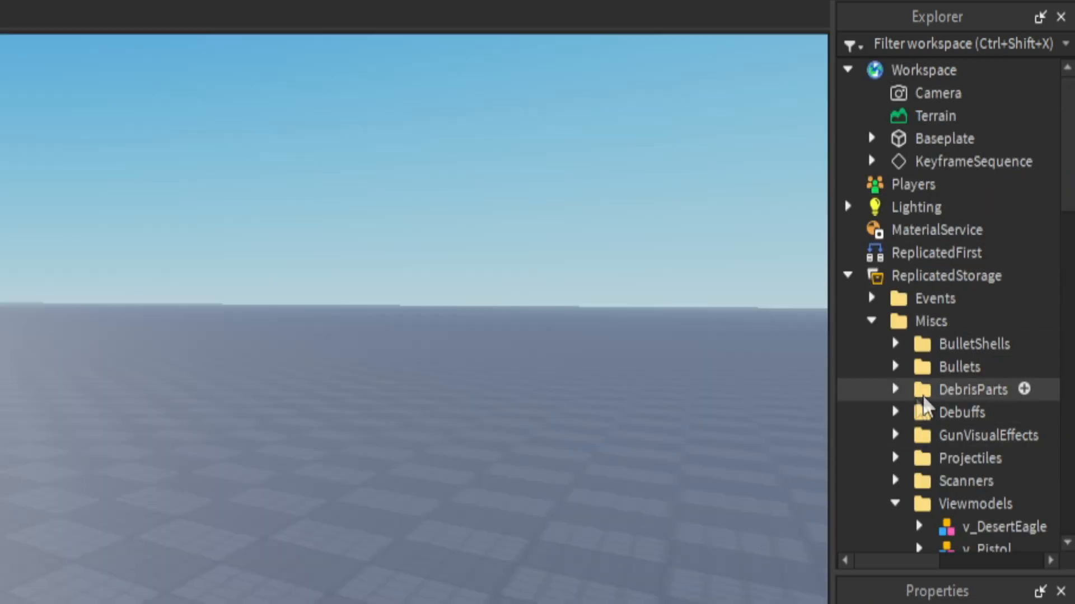
# Step: Examine the contents of the Handle in the v_DesertEagle model inside the Viewmodels folder
pyautogui.scroll(-4, 912, 401)
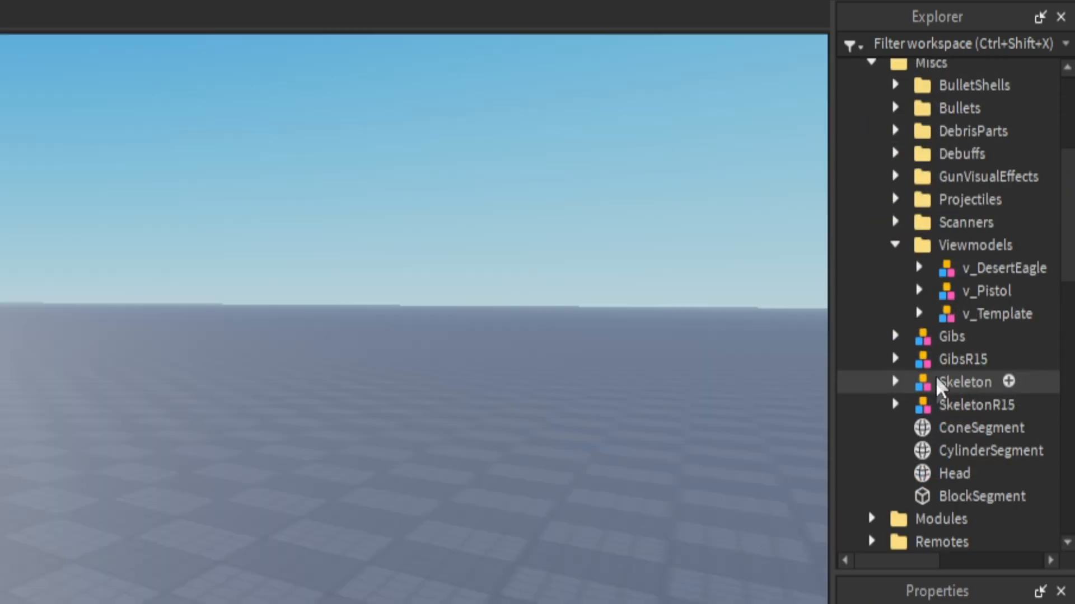
pyautogui.click(919, 269)
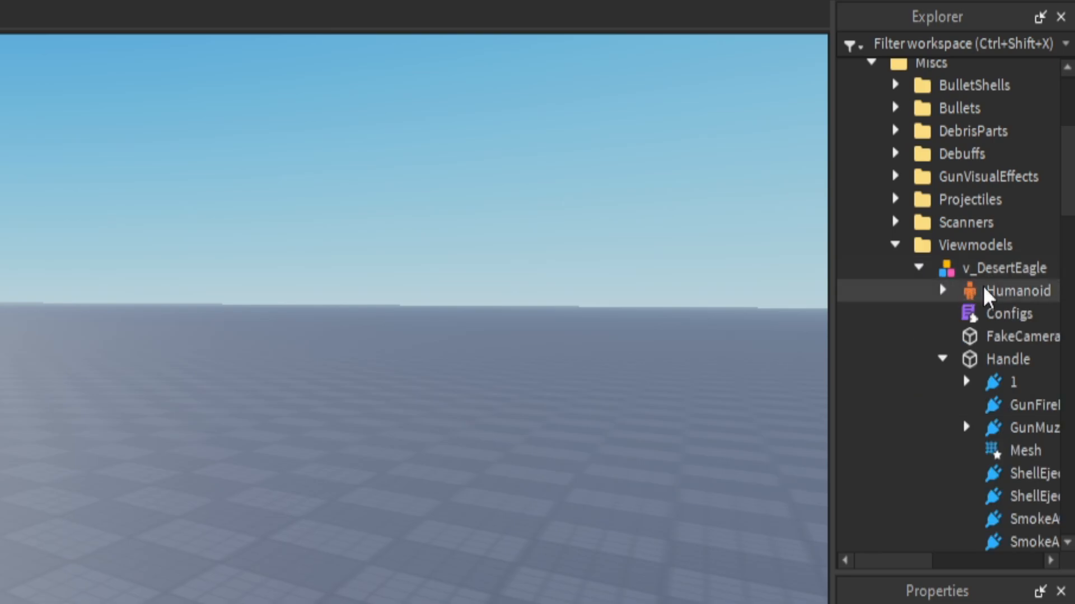
pyautogui.click(996, 362)
pyautogui.scroll(-3, 985, 364)
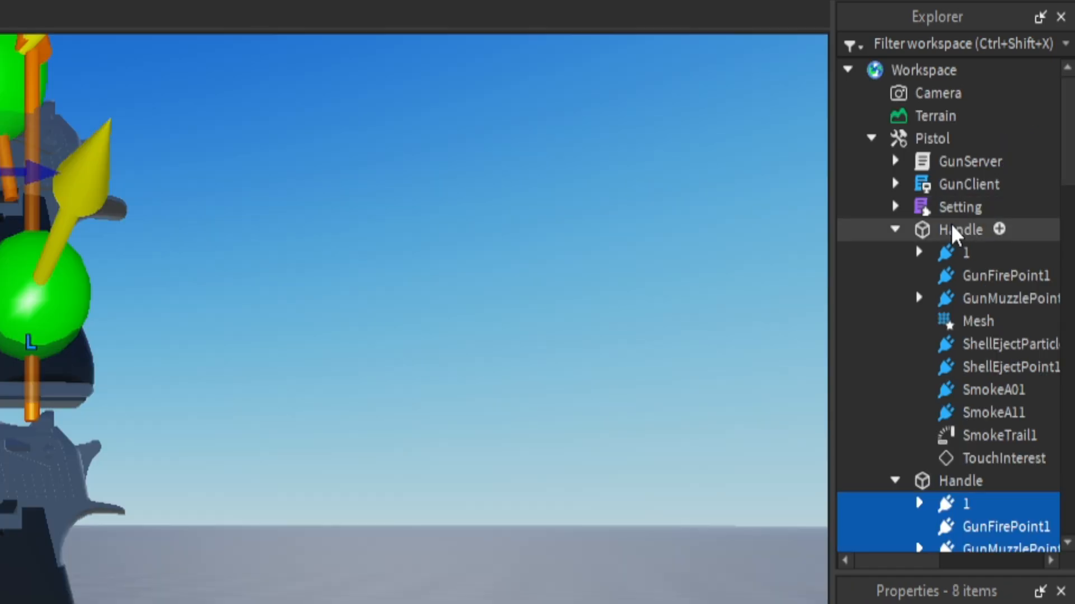
# Step: Delete the original Handle from the Pistol tool and collapse the remaining Handle
pyautogui.click(955, 231)
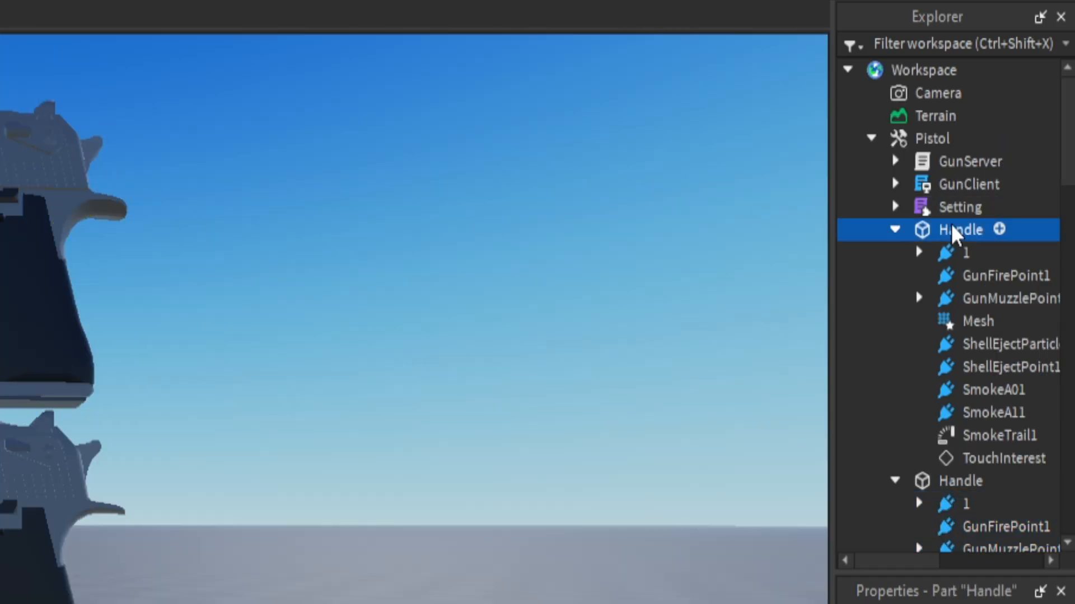
pyautogui.press('Delete')
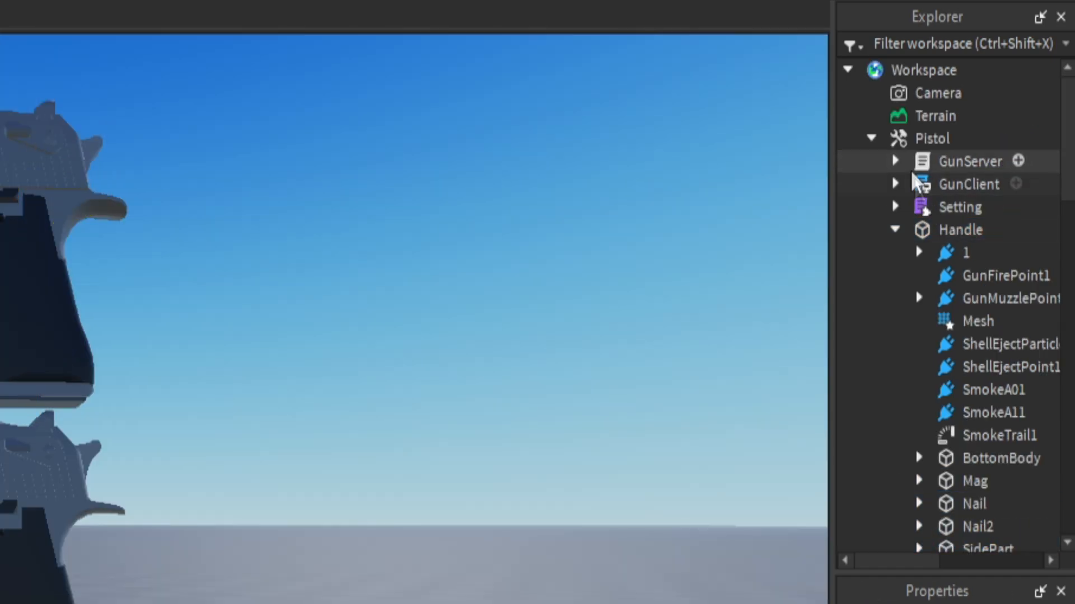
pyautogui.click(894, 230)
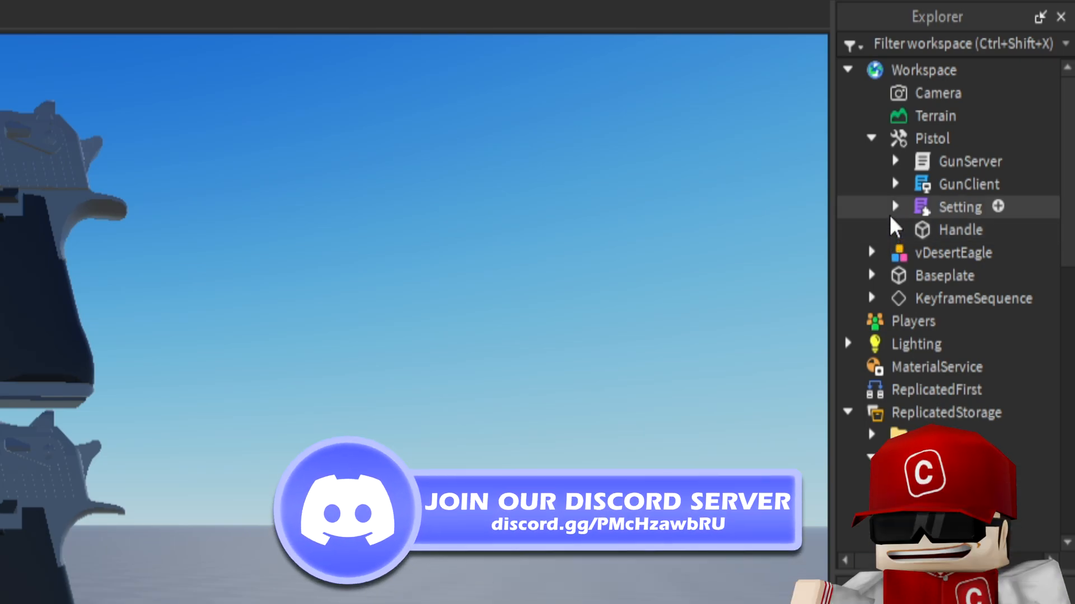
# Step: Set Auto to true in module script 1 under the Pistol's Setting, look through its animation settings and close the script
pyautogui.click(894, 208)
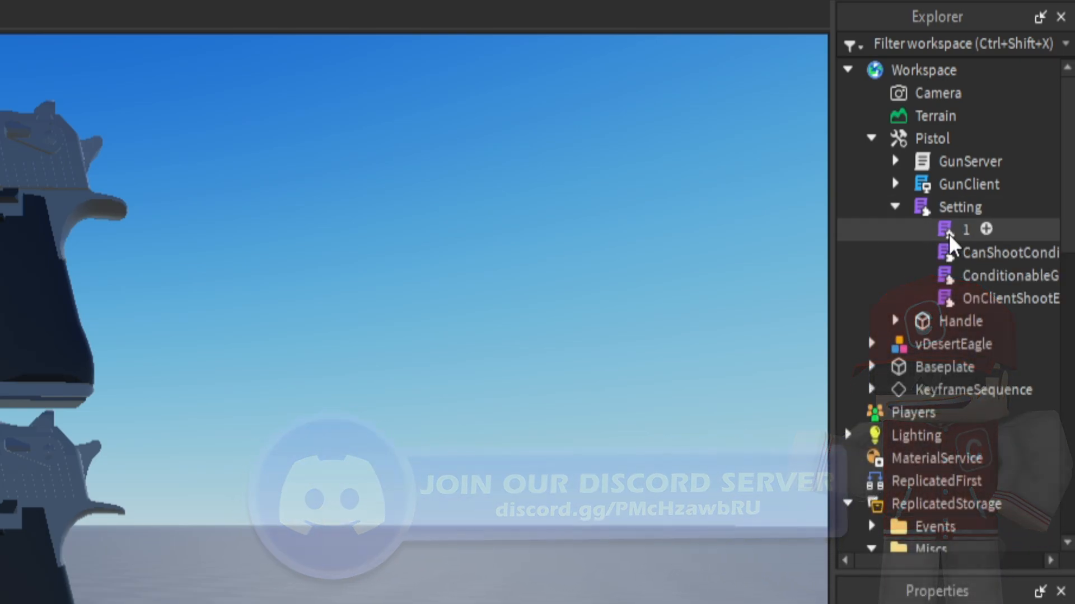
pyautogui.doubleClick(949, 236)
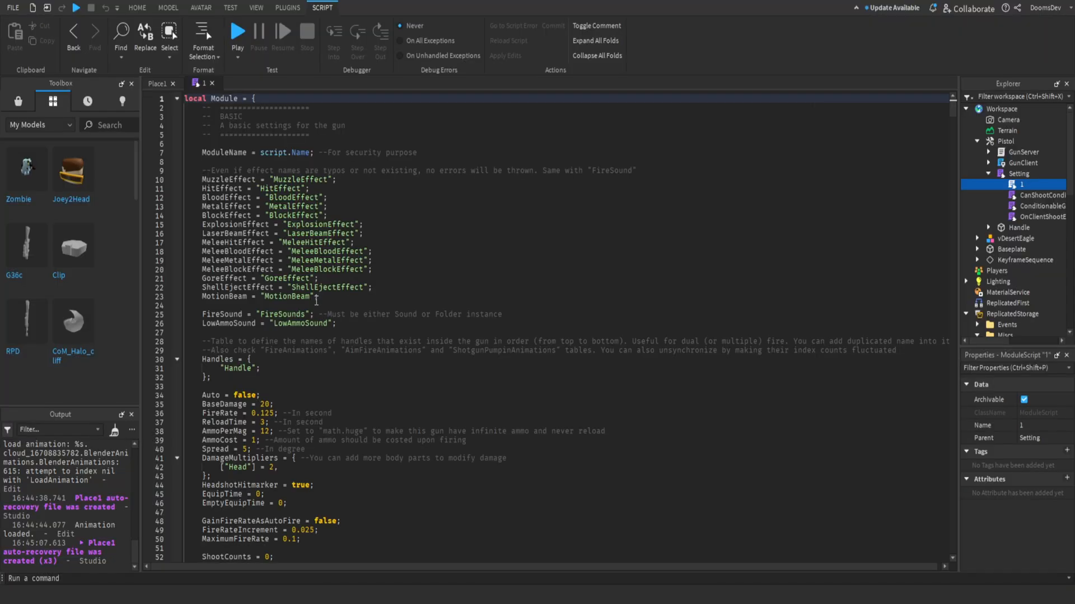
pyautogui.scroll(-5, 330, 303)
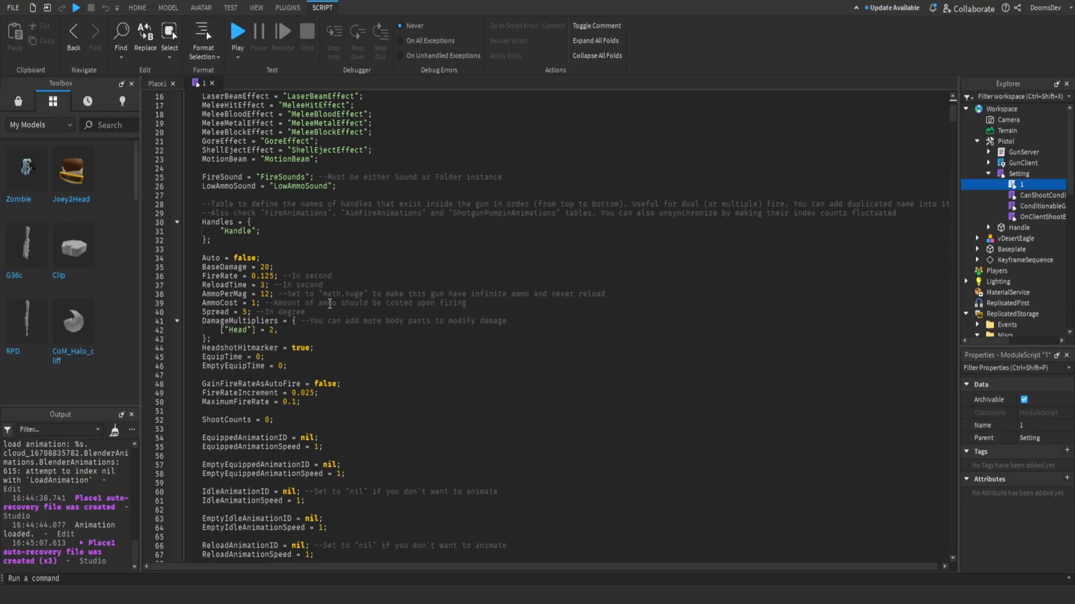
pyautogui.scroll(-4, 312, 294)
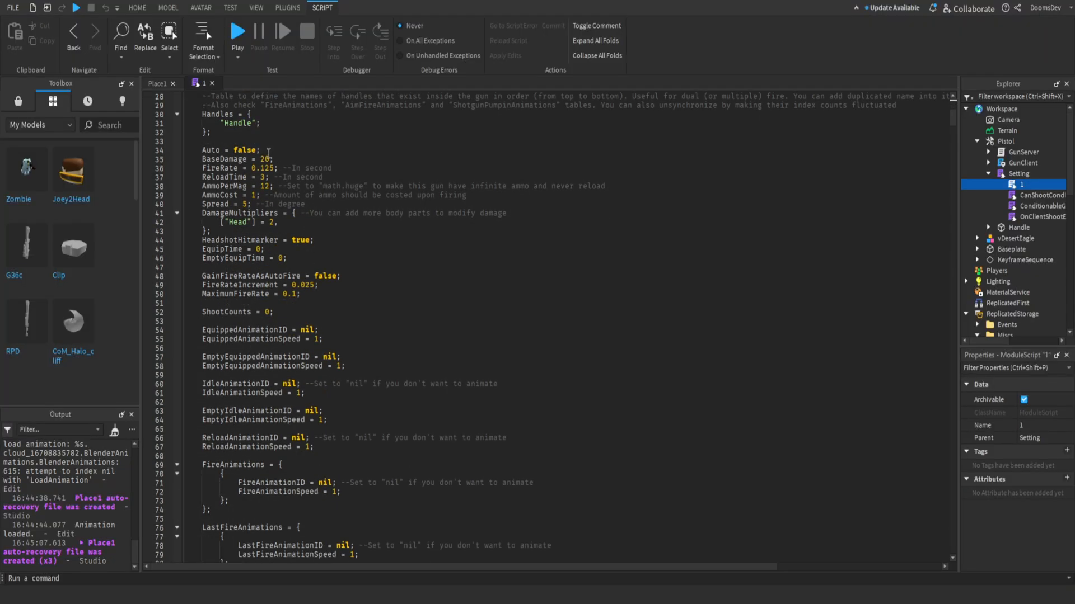
pyautogui.doubleClick(248, 150)
pyautogui.write('tru')
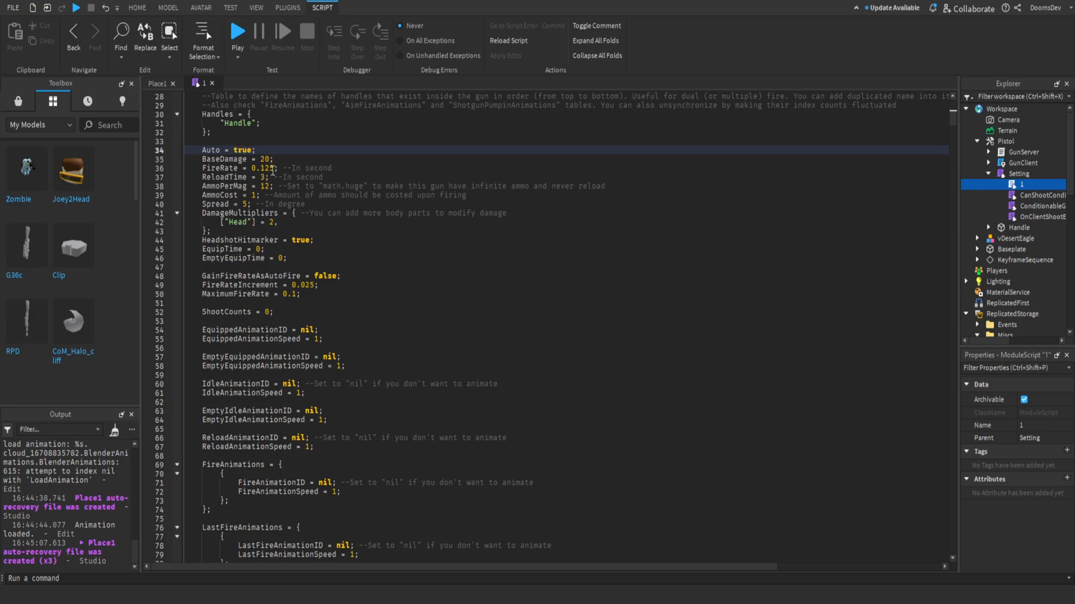
pyautogui.scroll(-1, 341, 367)
pyautogui.scroll(-20, 341, 364)
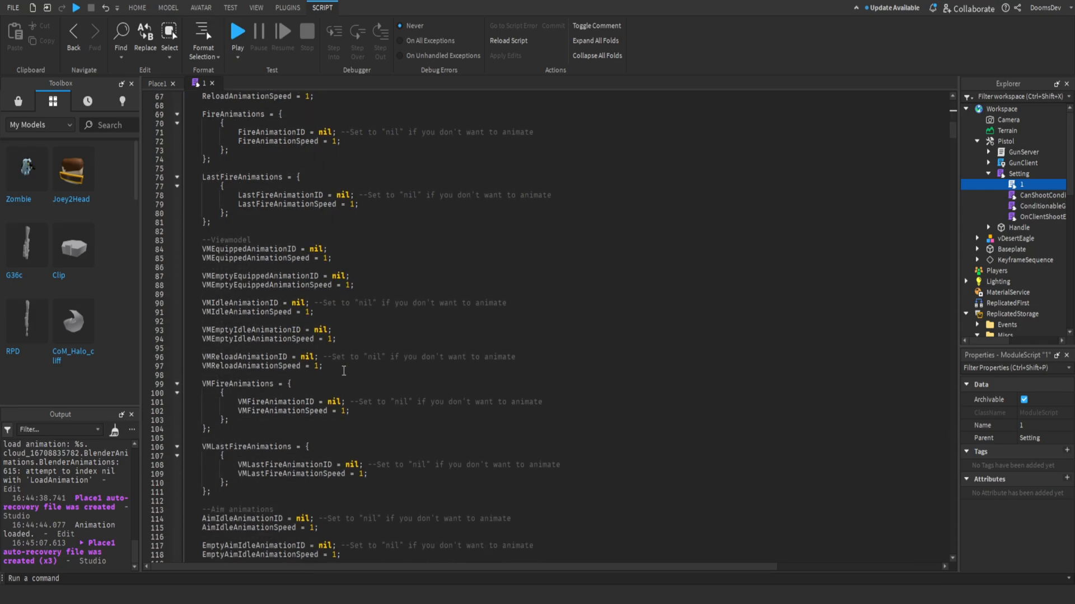
pyautogui.scroll(-4, 344, 371)
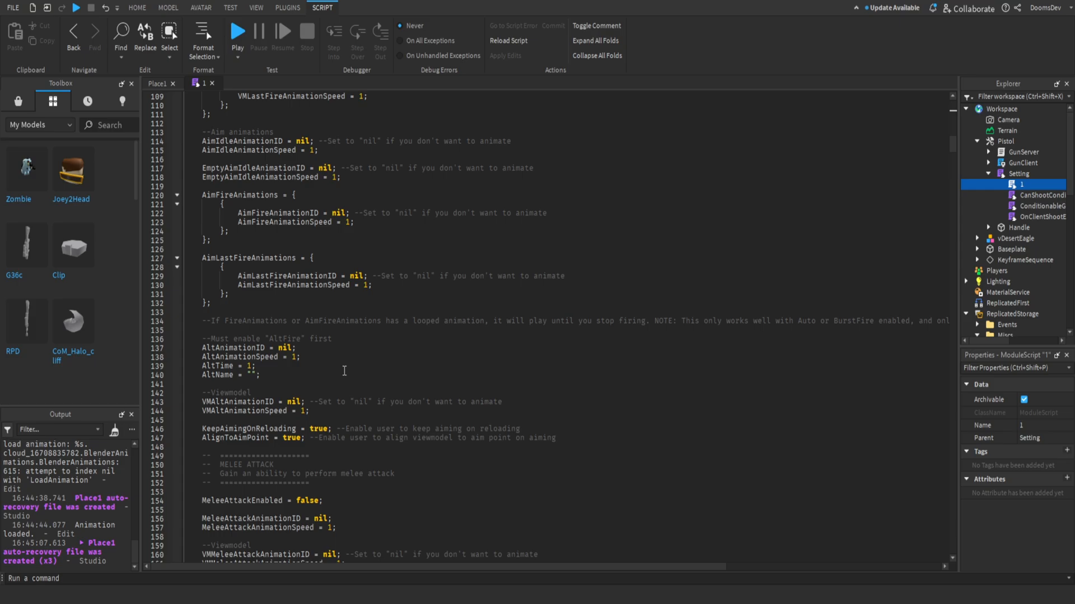
pyautogui.click(212, 84)
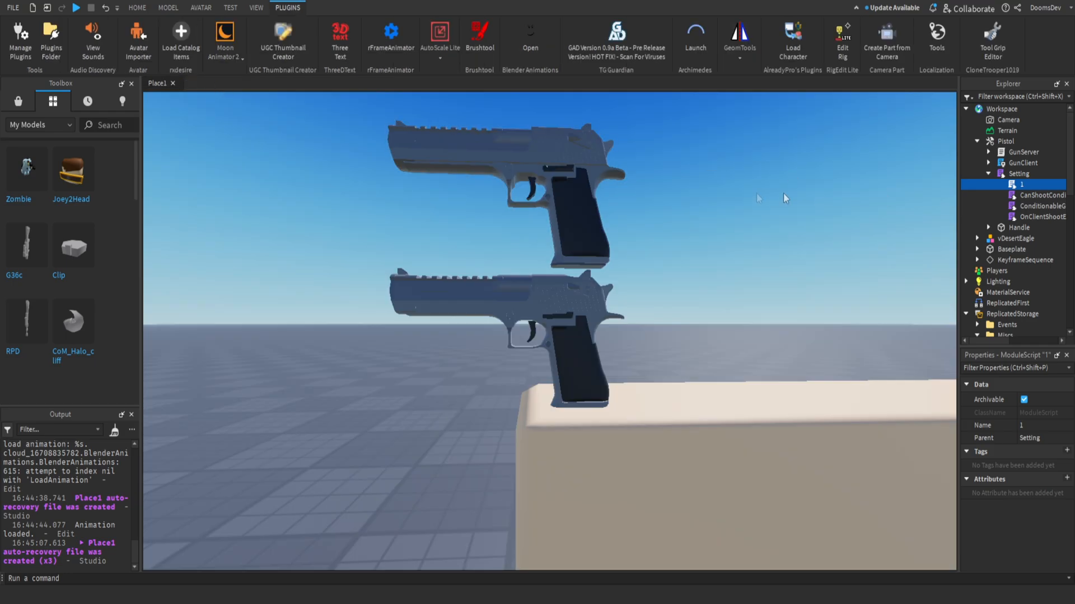
# Step: Rename the Pistol tool to DesertEagle and collapse its Setting module
pyautogui.click(1003, 142)
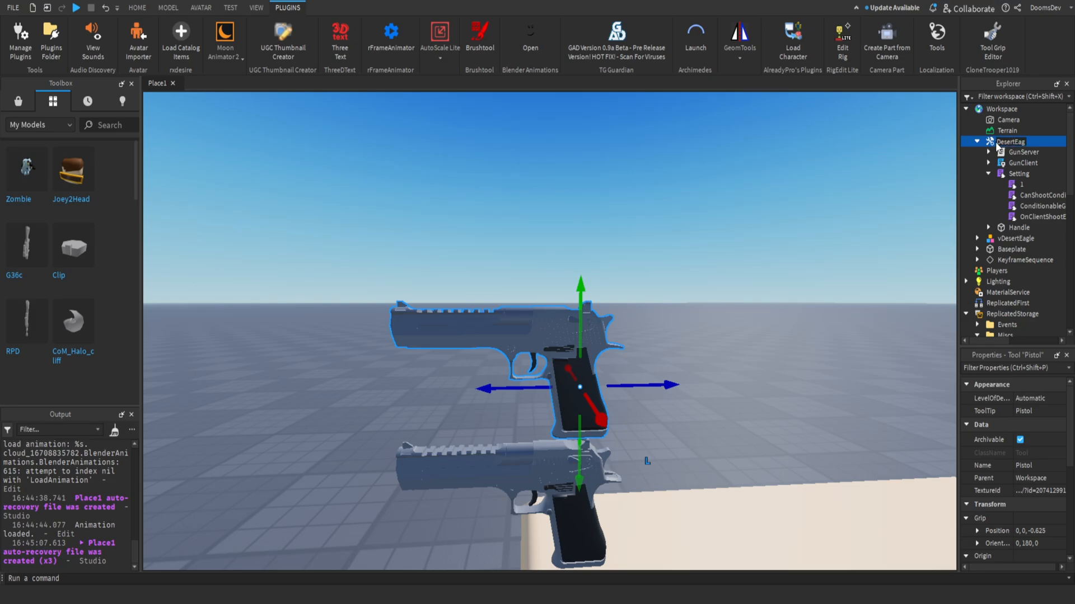
pyautogui.press('Return')
pyautogui.click(988, 174)
# Step: Examine the sounds stored in attachment 1 of the DesertEagle's Handle, including the FireSounds folder
pyautogui.click(988, 185)
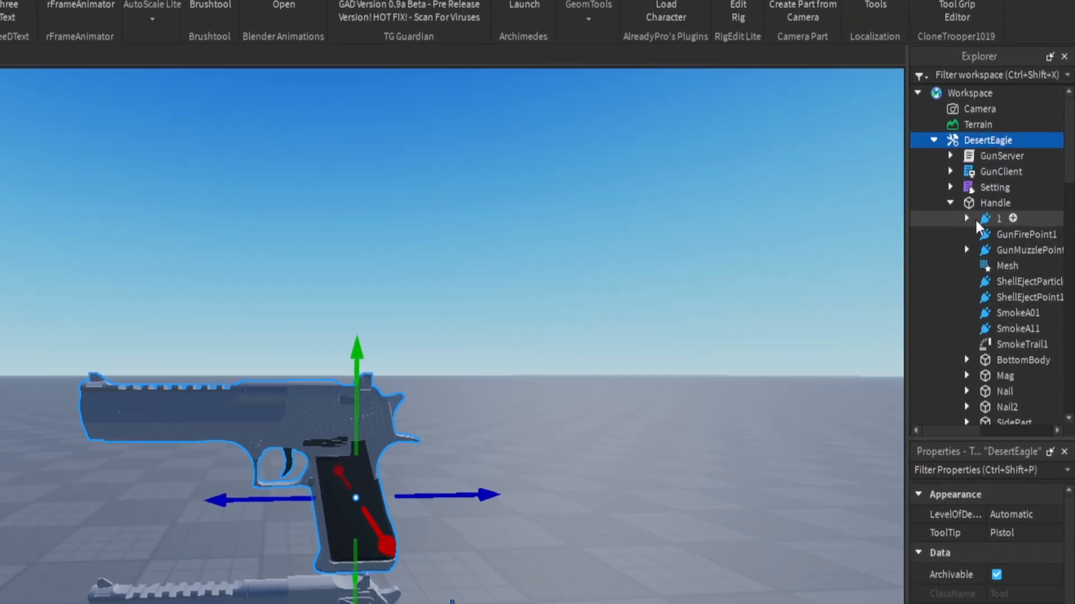
pyautogui.click(999, 195)
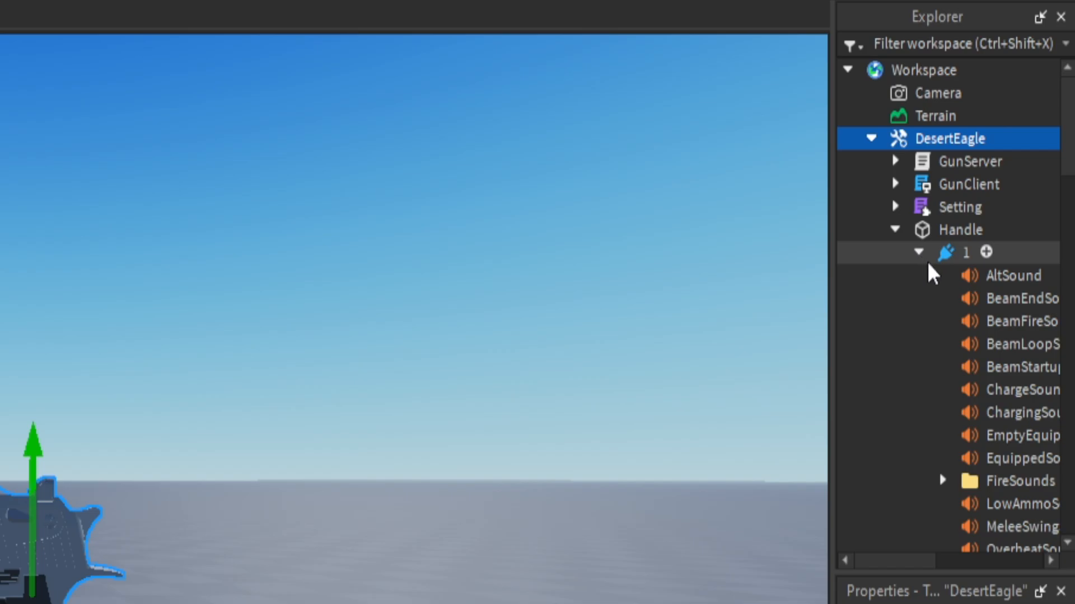
pyautogui.scroll(-3, 928, 265)
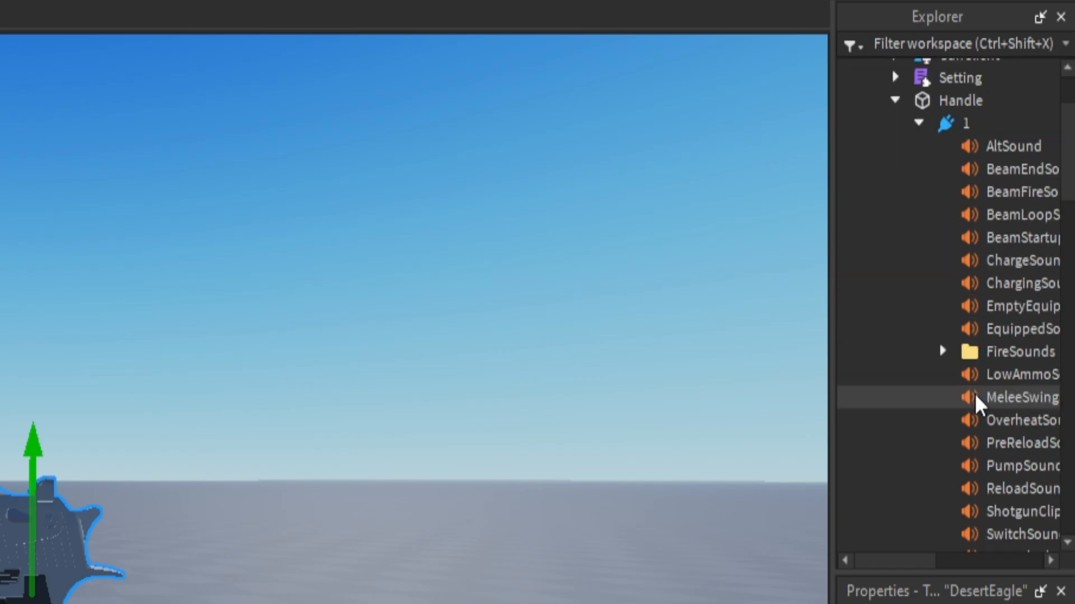
pyautogui.click(942, 351)
pyautogui.click(938, 354)
pyautogui.scroll(-5, 1012, 358)
pyautogui.scroll(8, 1012, 359)
pyautogui.click(920, 251)
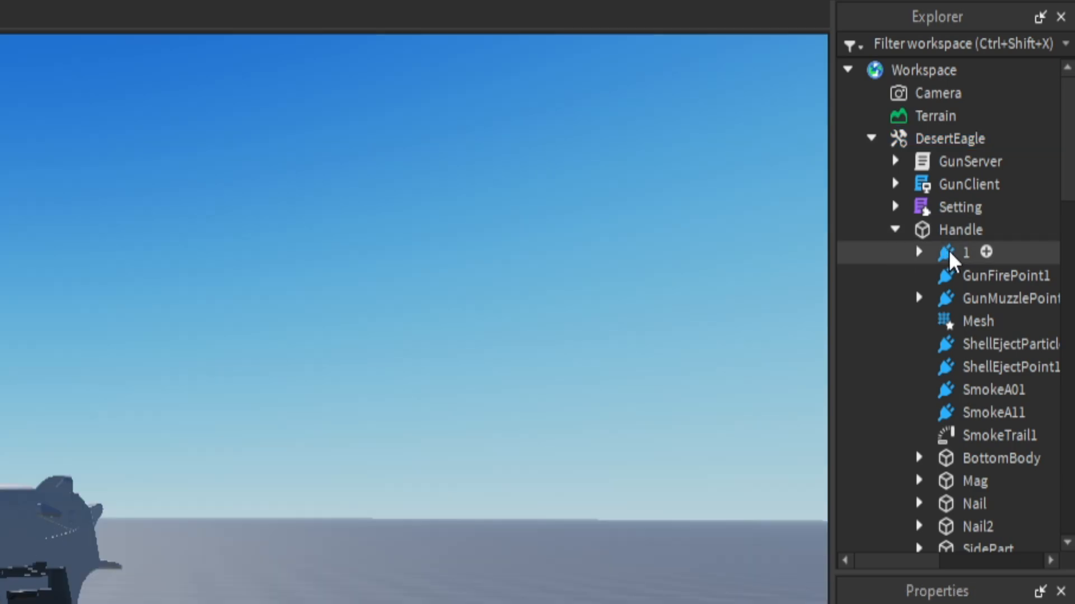
# Step: Lower the GunFirePoint1 and GunMuzzlePoint attachments together to the upper gun's muzzle, at about 0, 0.378, 1.139
pyautogui.click(950, 253)
pyautogui.keyDown('ctrl'); pyautogui.click(970, 277); pyautogui.keyUp('ctrl')
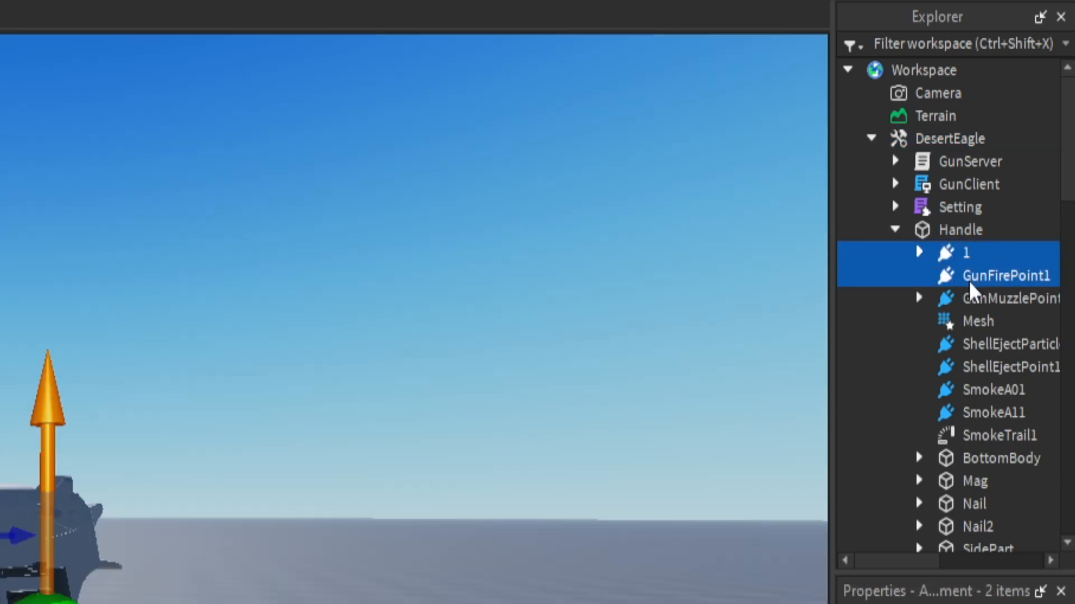
pyautogui.keyDown('ctrl'); pyautogui.click(976, 317); pyautogui.keyUp('ctrl')
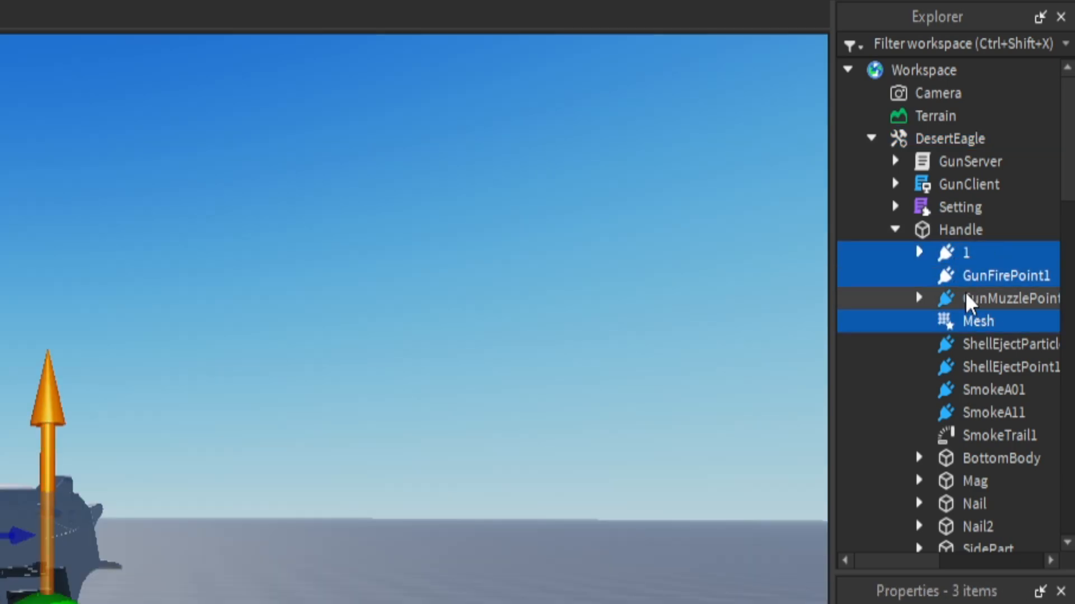
pyautogui.click(967, 296)
pyautogui.keyDown('ctrl'); pyautogui.click(958, 277); pyautogui.keyUp('ctrl')
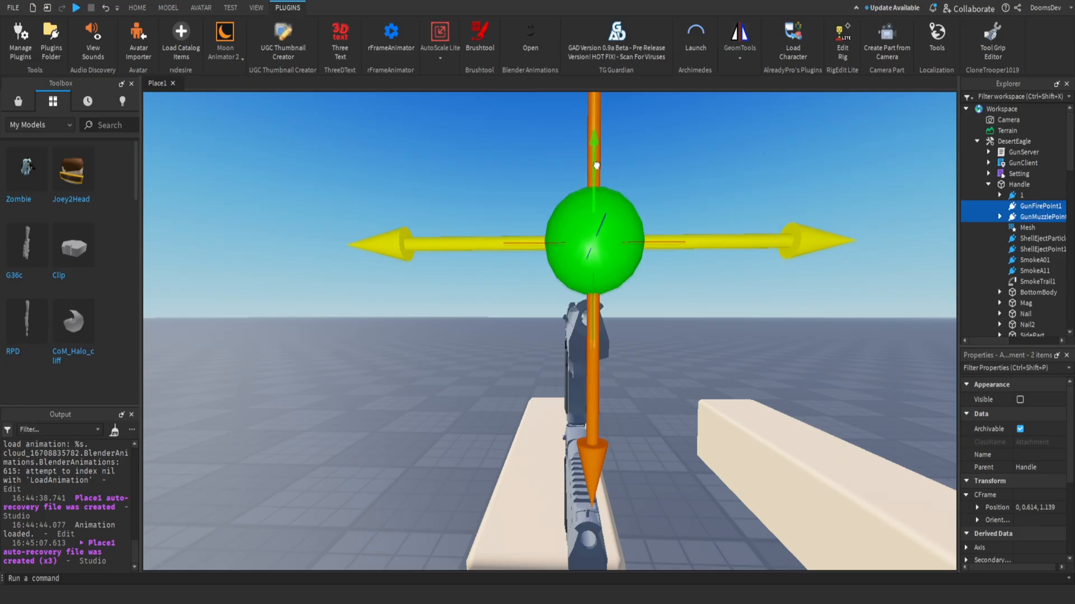
pyautogui.moveTo(596, 166); pyautogui.dragTo(600, 228)
pyautogui.moveTo(696, 228); pyautogui.dragTo(692, 226, button='right')
pyautogui.moveTo(522, 240); pyautogui.dragTo(524, 247)
pyautogui.moveTo(721, 245); pyautogui.dragTo(720, 246, button='right')
pyautogui.moveTo(797, 231); pyautogui.dragTo(814, 260, button='right')
pyautogui.scroll(5, 800, 268)
pyautogui.scroll(-3, 772, 265)
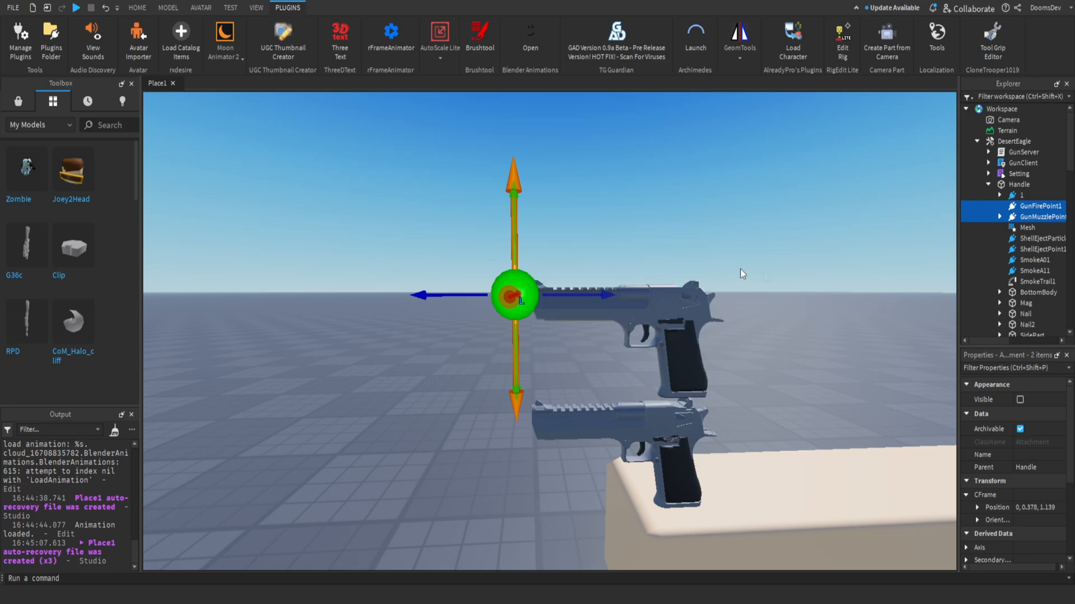
pyautogui.click(747, 220)
# Step: Set the DesertEagle tool's Parent to StarterPack
pyautogui.click(999, 143)
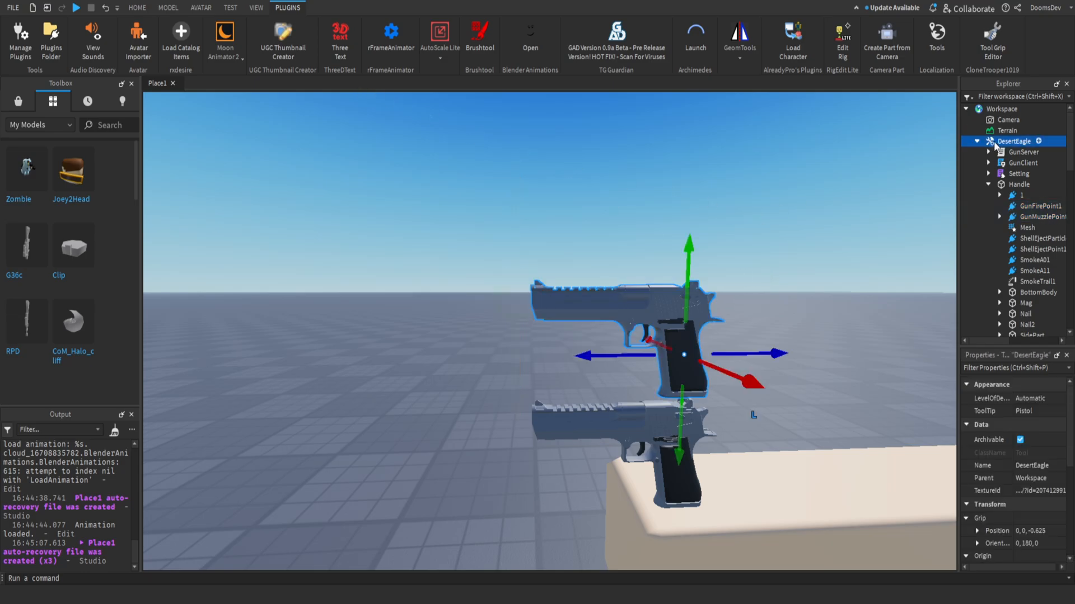
pyautogui.click(977, 142)
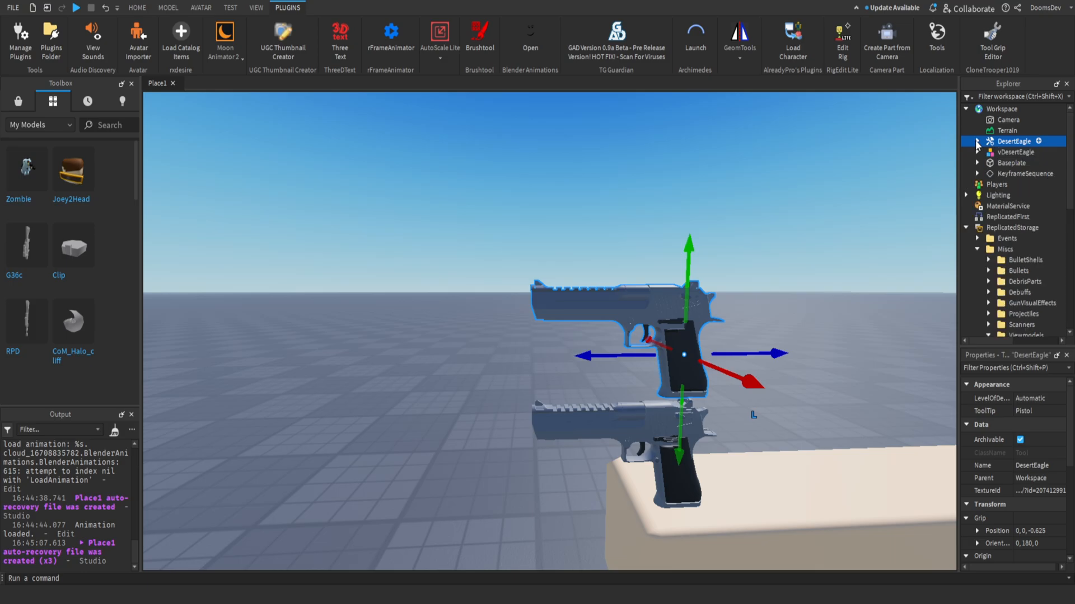
pyautogui.click(1029, 478)
pyautogui.scroll(-10, 1007, 224)
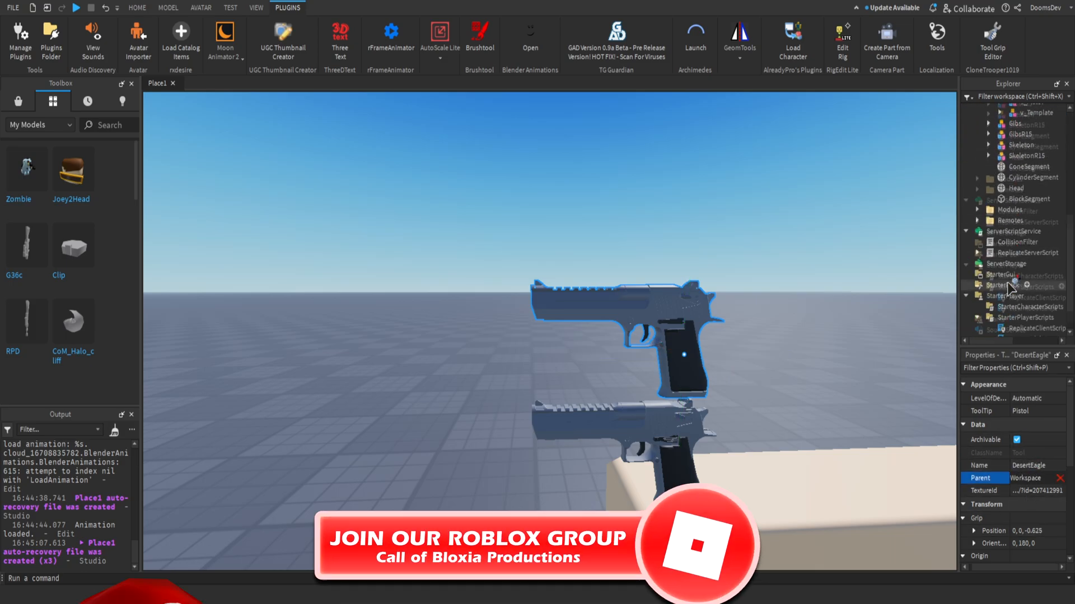
pyautogui.click(999, 245)
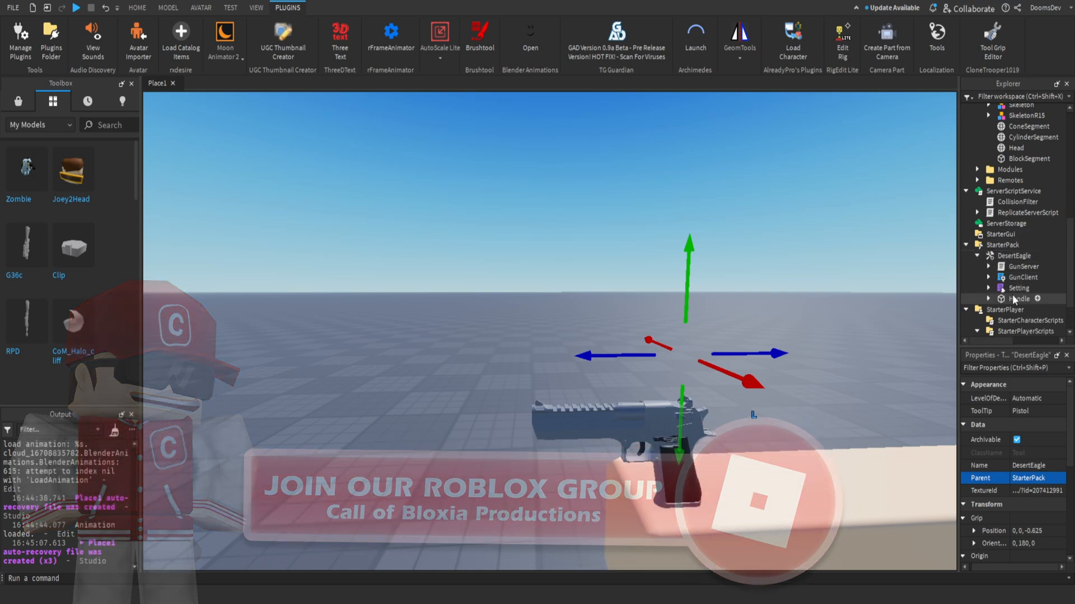
# Step: Make the Handle part of the DesertEagle tool massless
pyautogui.click(1015, 299)
pyautogui.click(988, 299)
pyautogui.scroll(-3, 996, 298)
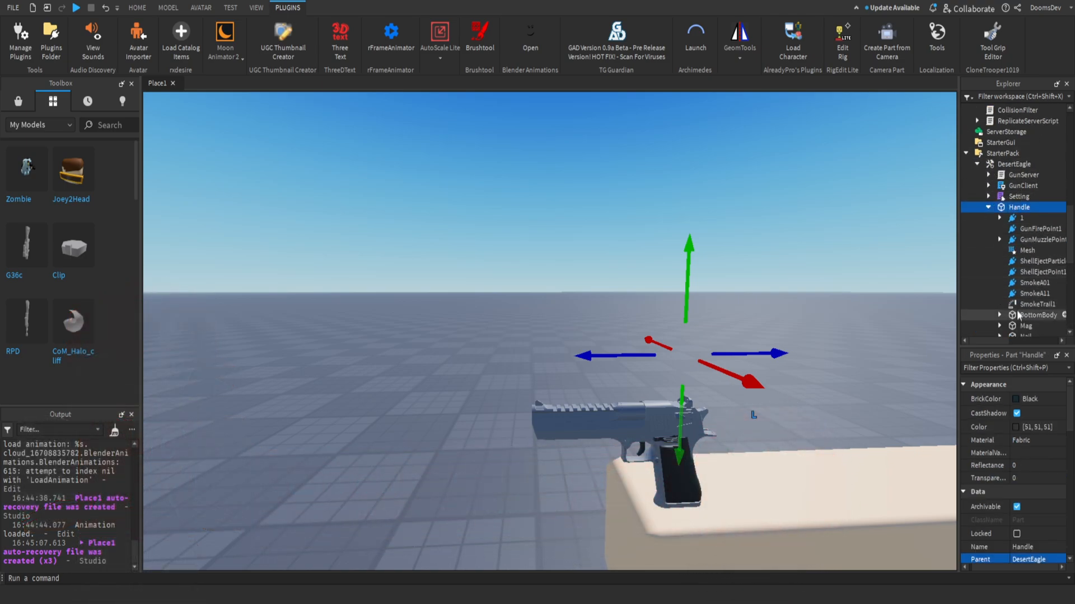
pyautogui.scroll(-3, 1020, 308)
pyautogui.scroll(-10, 1005, 458)
pyautogui.scroll(3, 1010, 457)
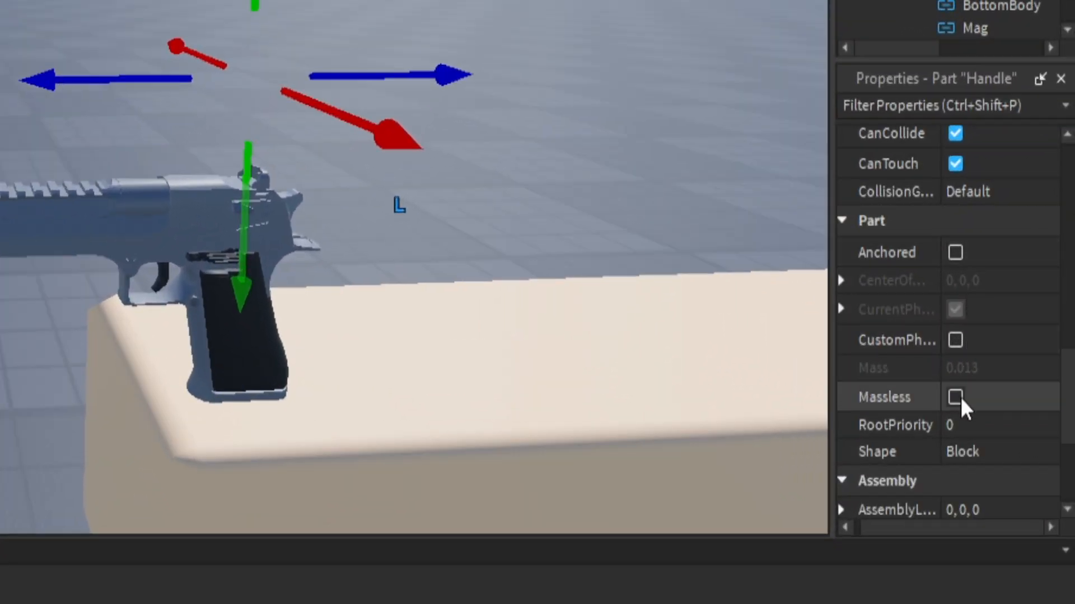
pyautogui.click(956, 398)
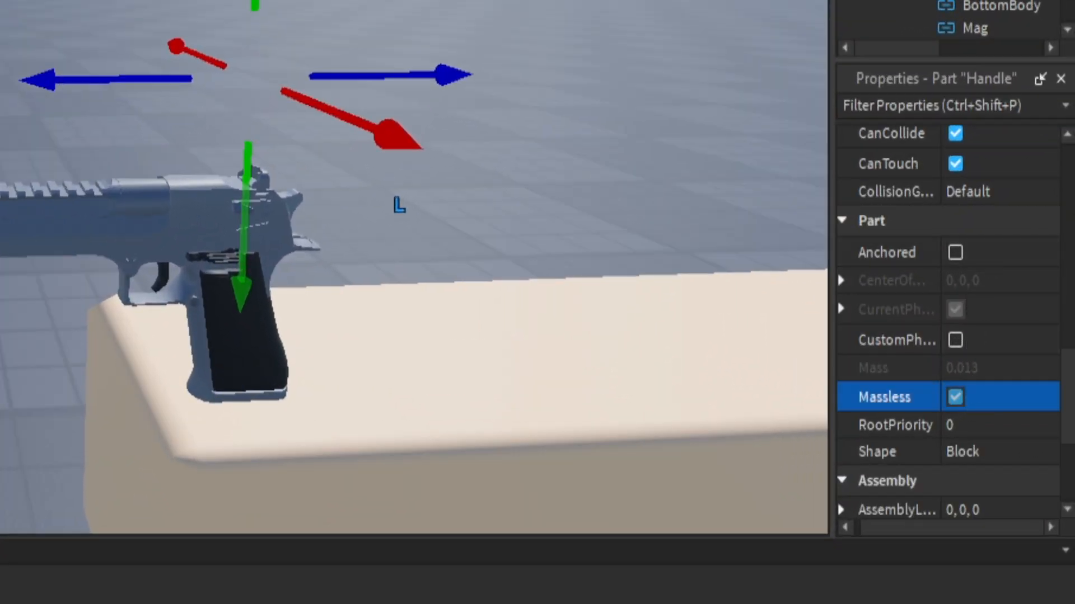
# Step: Select all the gun parts inside the DesertEagle's Handle and make them massless too
pyautogui.keyDown('ctrl'); pyautogui.click(1001, 2); pyautogui.keyUp('ctrl')
pyautogui.keyDown('shift'); pyautogui.click(980, 1); pyautogui.keyUp('shift')
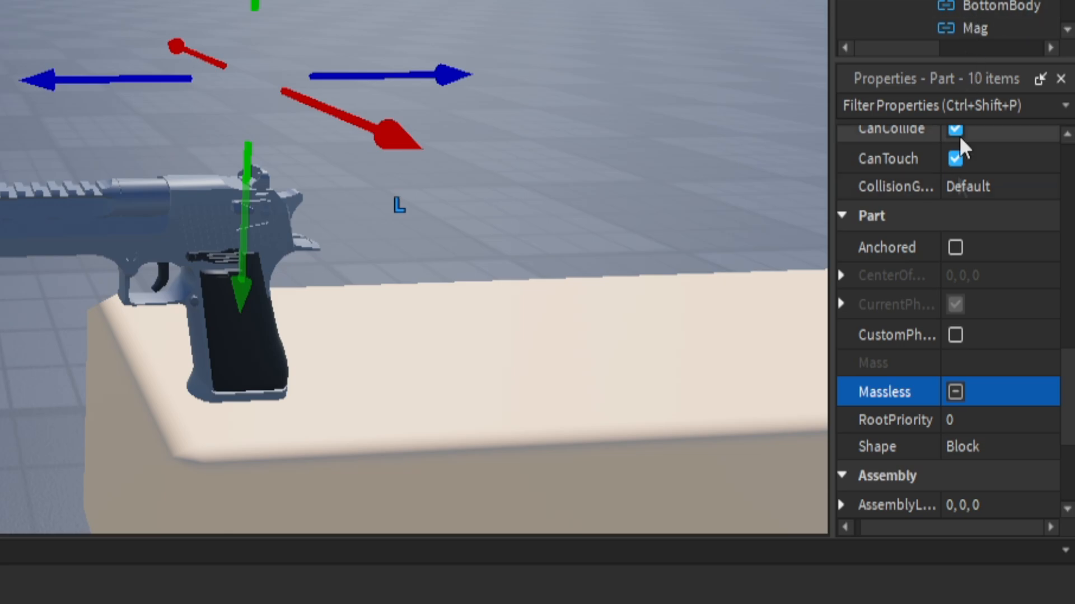
pyautogui.click(956, 393)
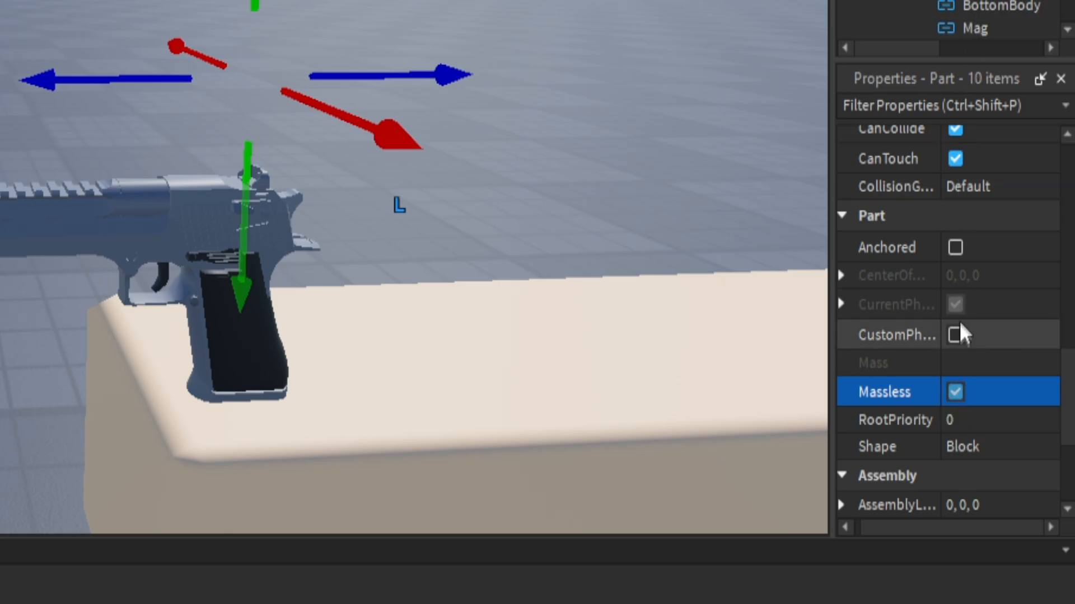
pyautogui.scroll(5, 961, 316)
pyautogui.scroll(-5, 960, 280)
# Step: Open module 1 in the DesertEagle's Setting and examine its idle, reload and fire animation ID entries
pyautogui.click(955, 205)
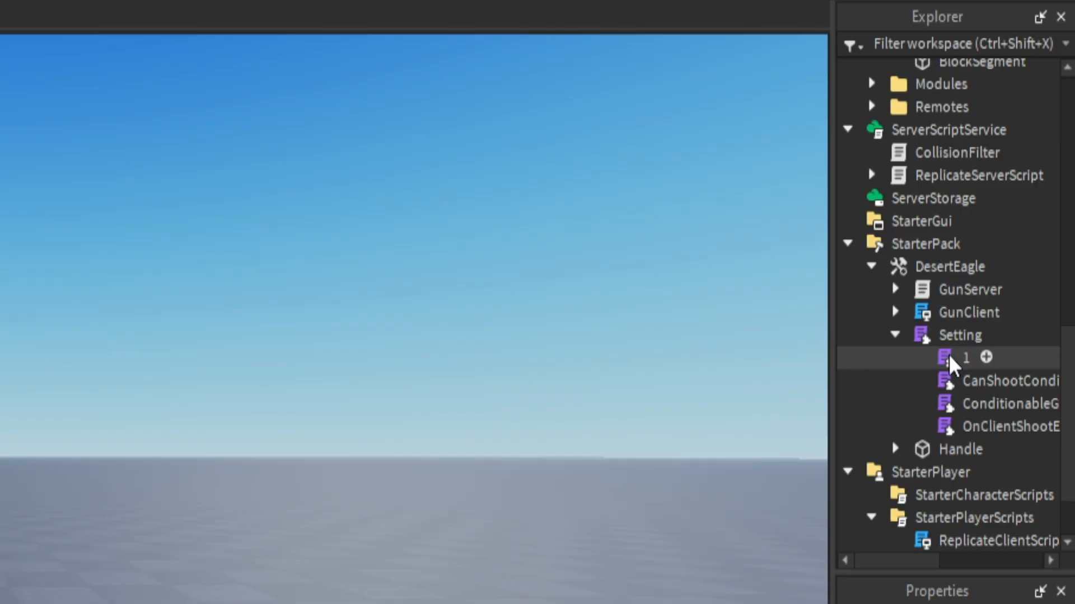
pyautogui.doubleClick(950, 361)
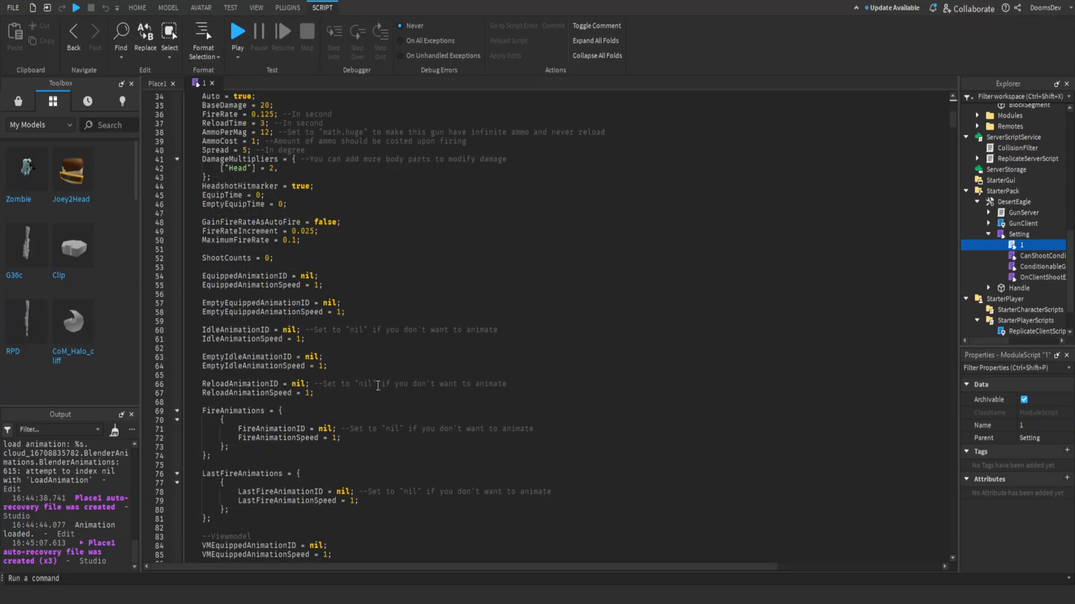
pyautogui.scroll(-3, 378, 385)
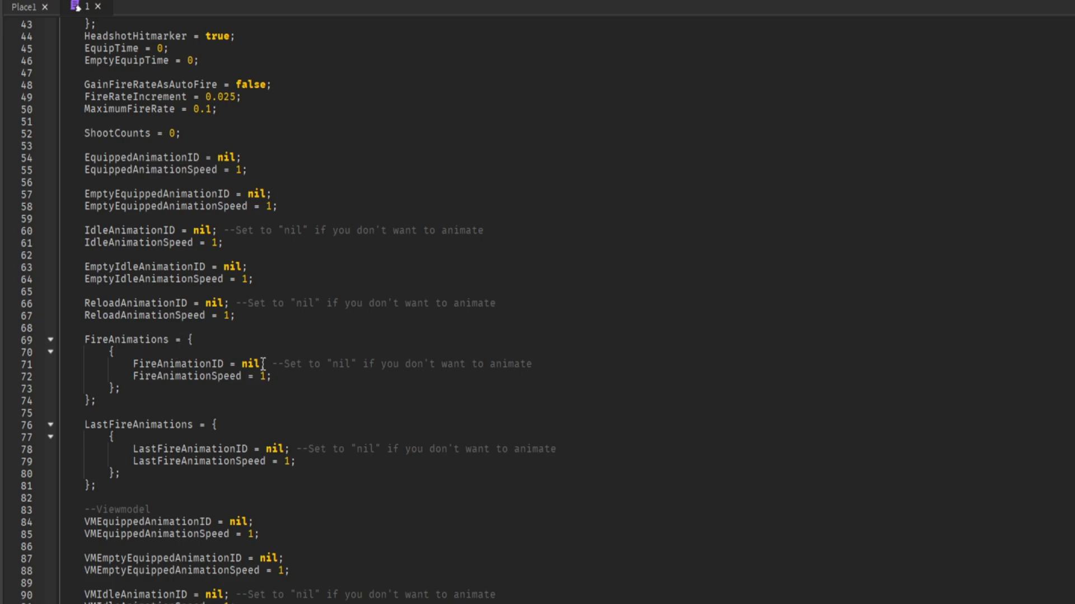
pyautogui.doubleClick(251, 363)
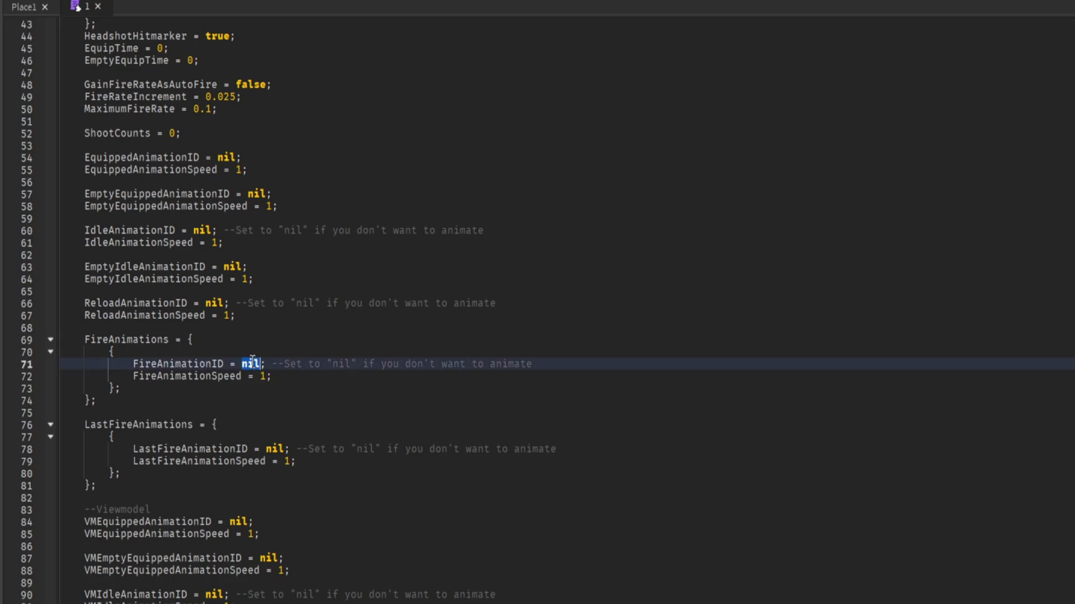
pyautogui.scroll(5, 253, 361)
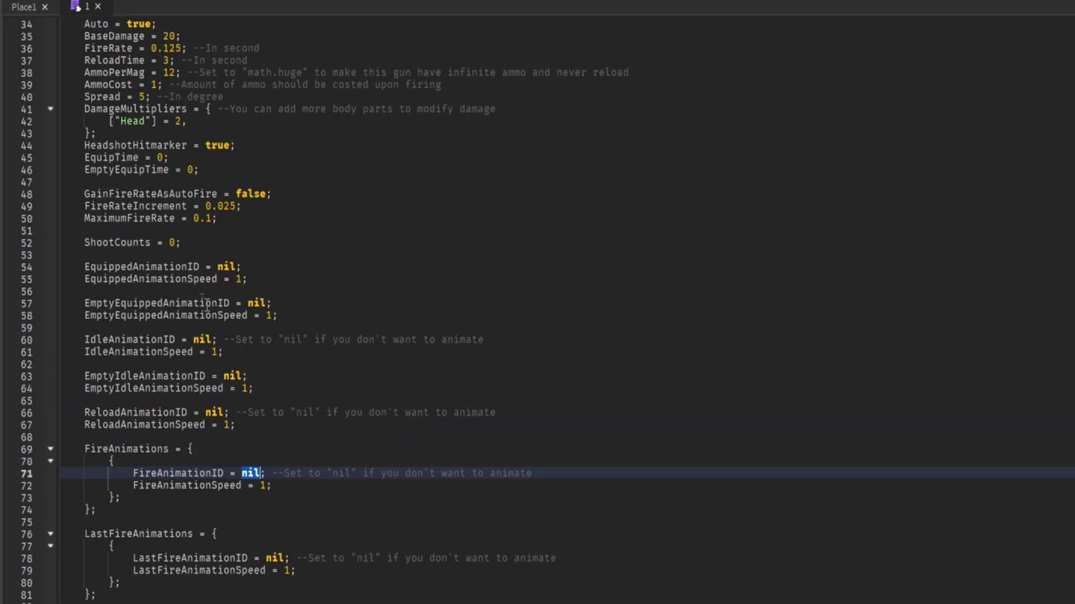
pyautogui.doubleClick(227, 339)
pyautogui.doubleClick(202, 413)
pyautogui.scroll(-3, 301, 491)
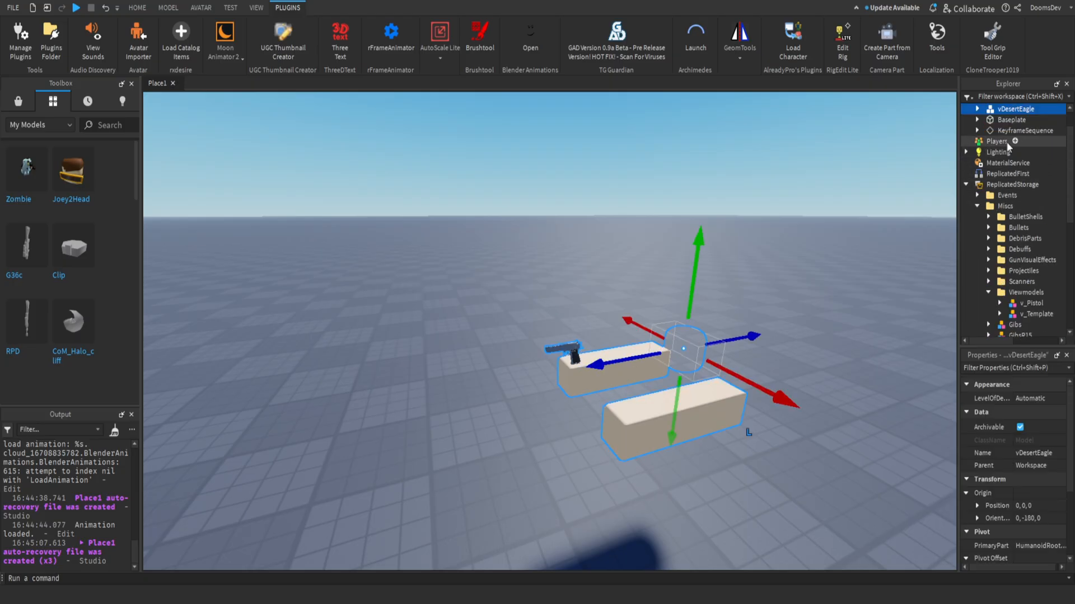
# Step: Move the vDesertEagle model from Workspace into the Viewmodels folder under ReplicatedStorage's Miscs and rename it v_DesertEagle
pyautogui.click(1002, 142)
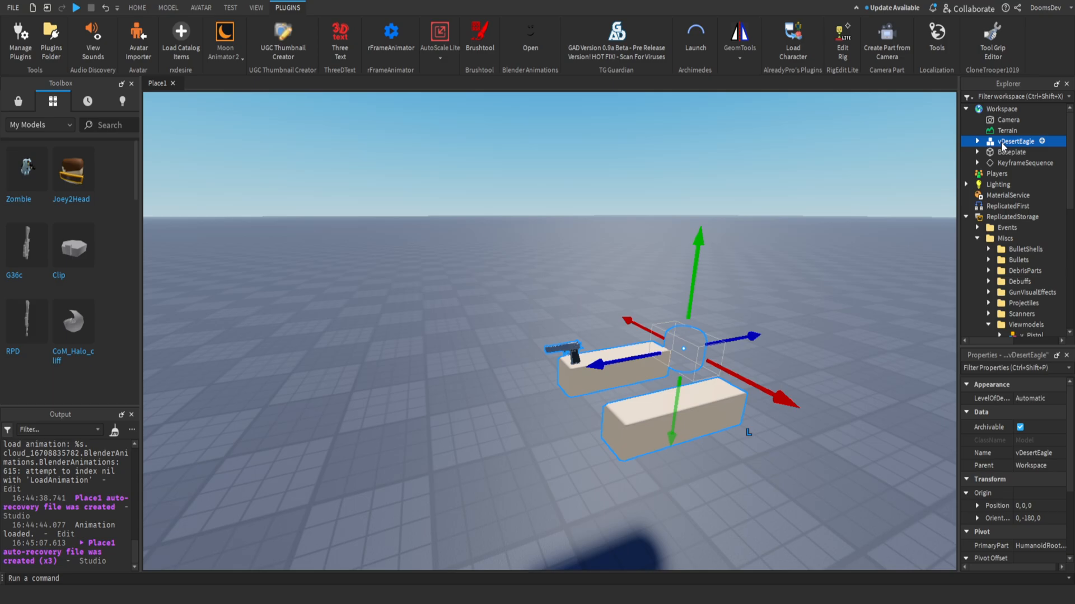
pyautogui.click(980, 465)
pyautogui.scroll(-5, 1041, 247)
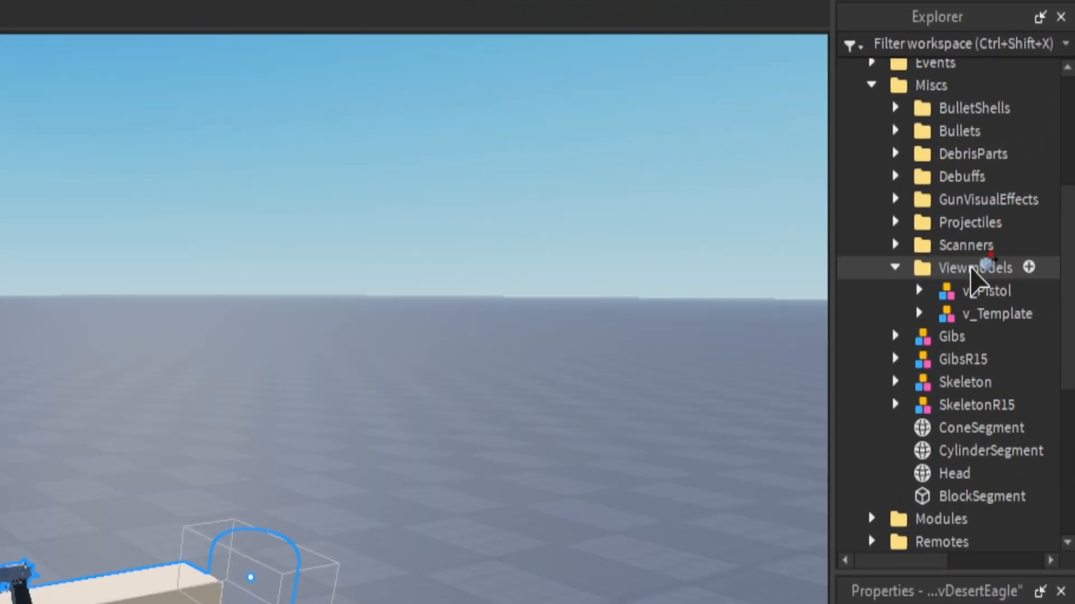
pyautogui.click(1016, 202)
pyautogui.doubleClick(973, 276)
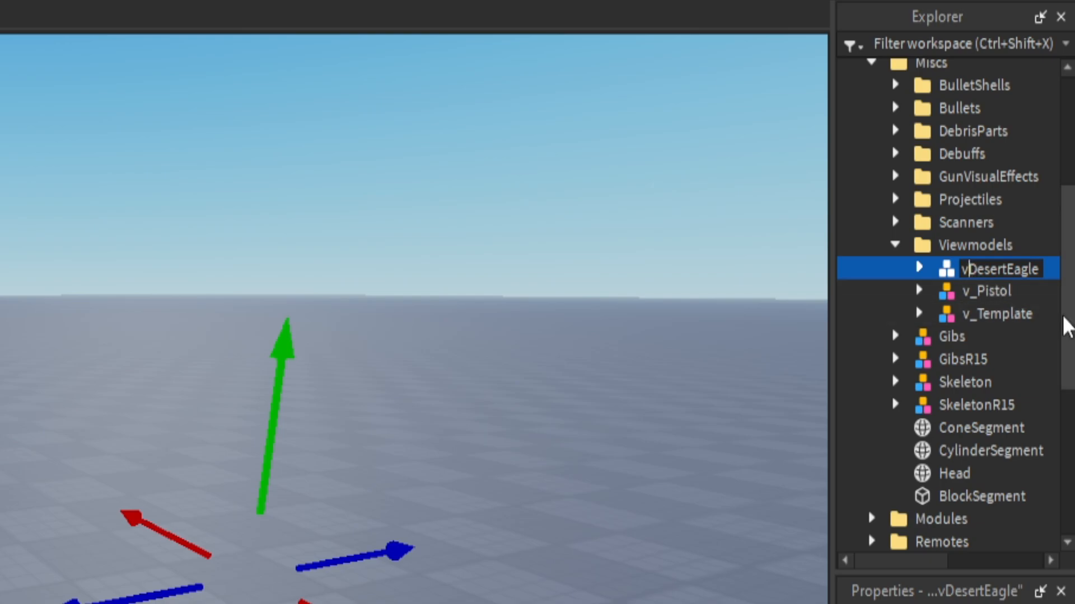
pyautogui.write('_')
pyautogui.press('Return')
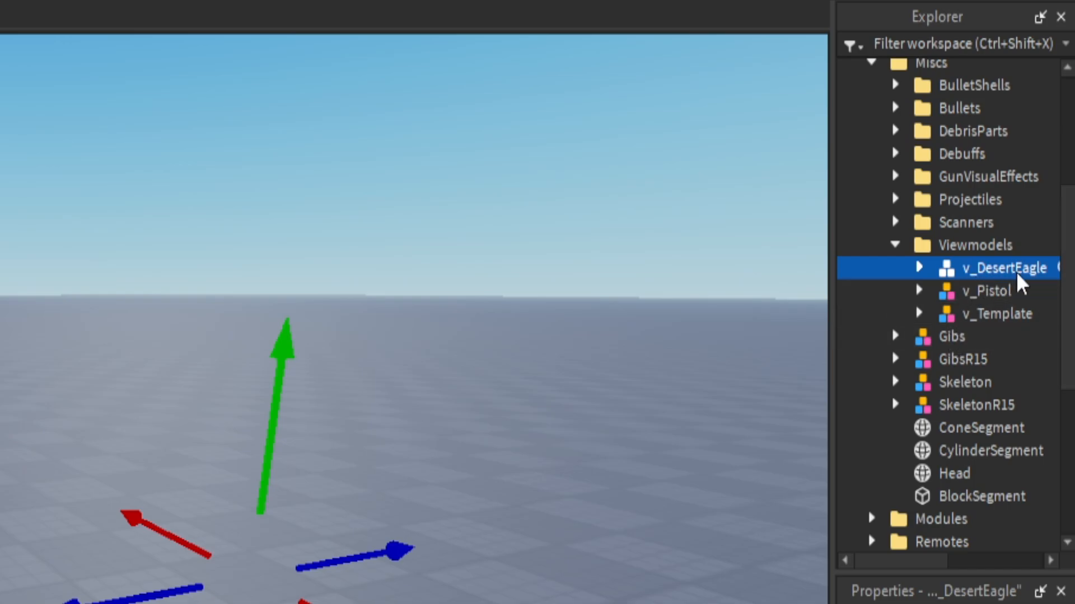
# Step: Playtest the place in first person, equip the Desert Eagle and fire it to check the viewmodel
pyautogui.scroll(-5, 997, 364)
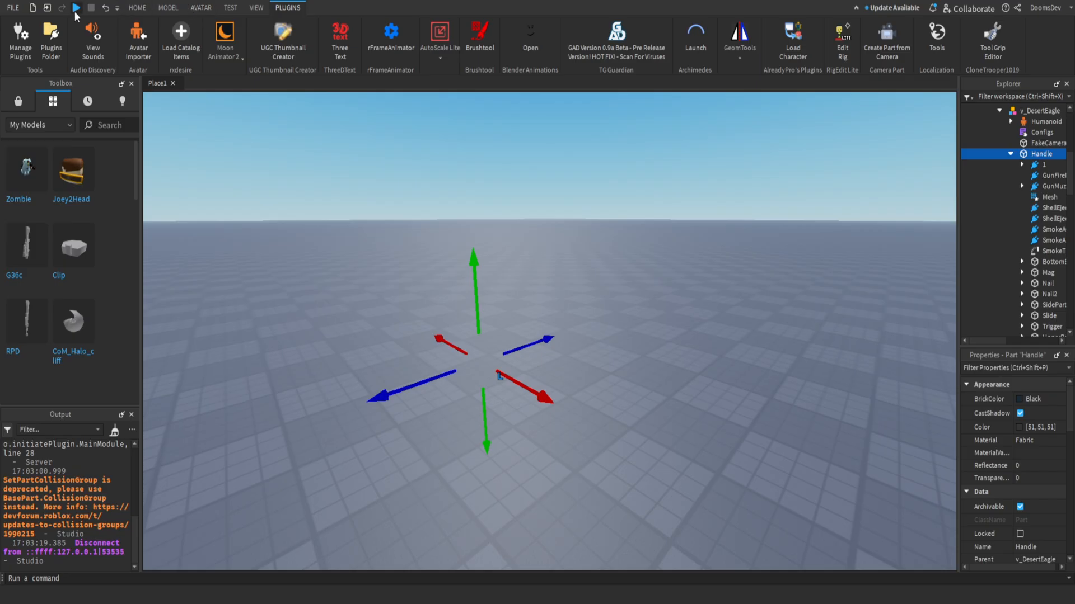
pyautogui.click(76, 8)
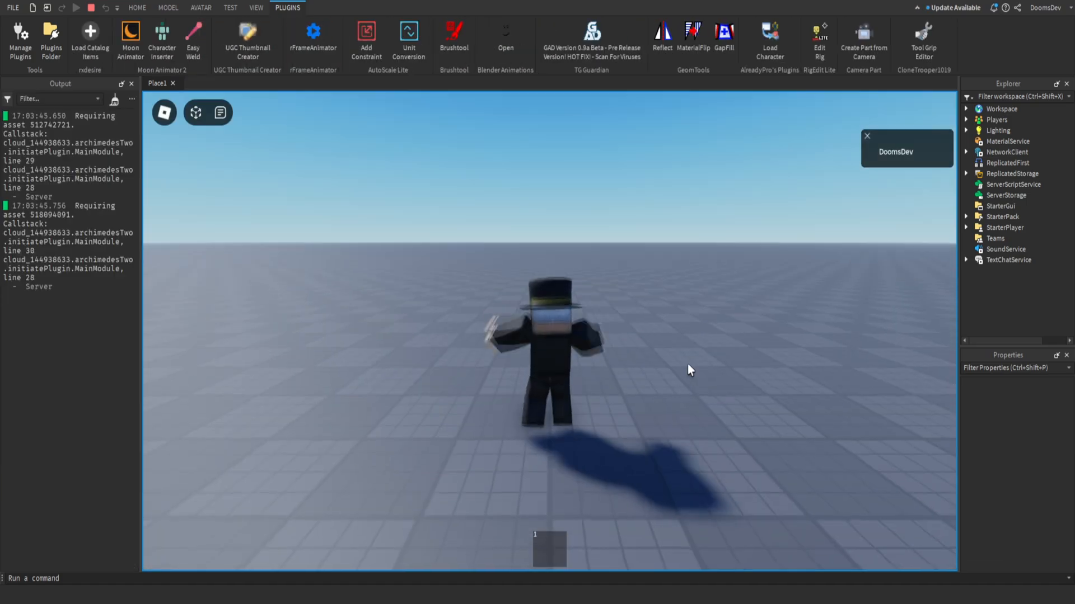
pyautogui.scroll(5, 591, 309)
pyautogui.scroll(3, 590, 308)
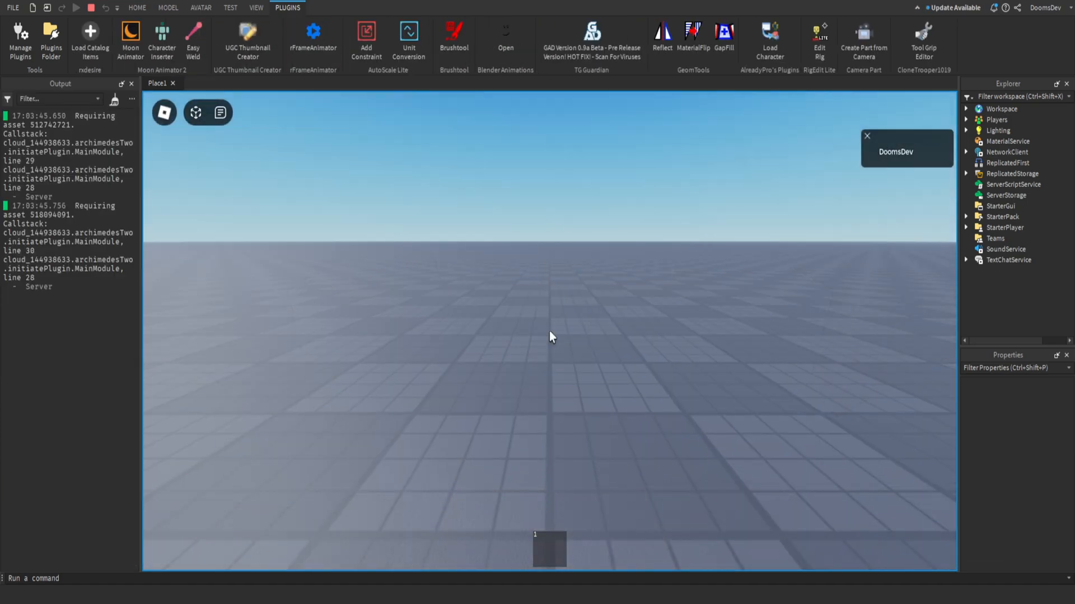
pyautogui.press('1')
pyautogui.click(549, 344)
pyautogui.click(550, 344)
pyautogui.click(549, 344)
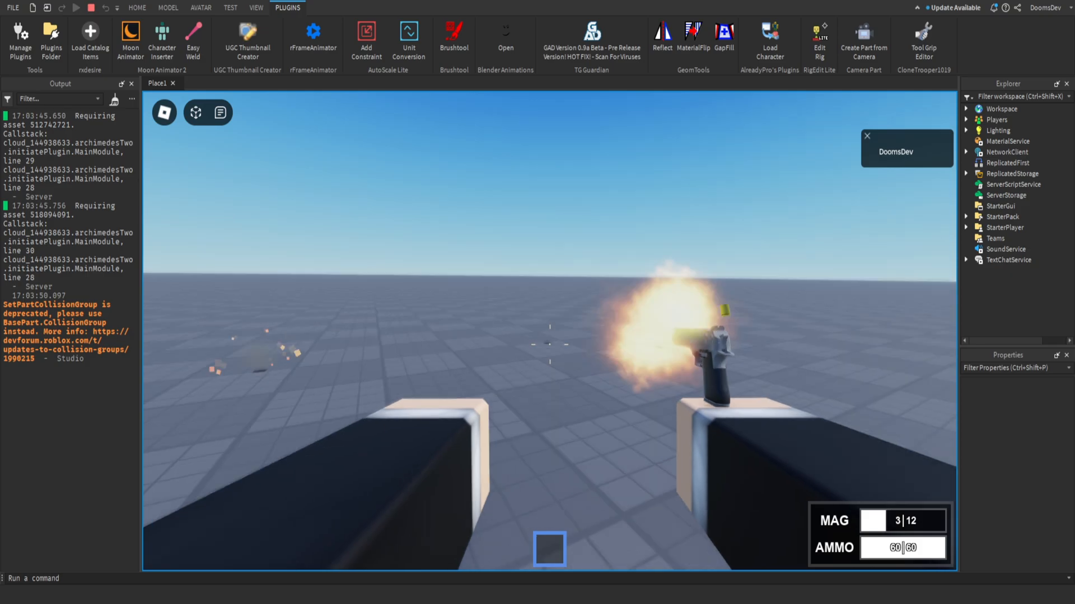
pyautogui.click(549, 344)
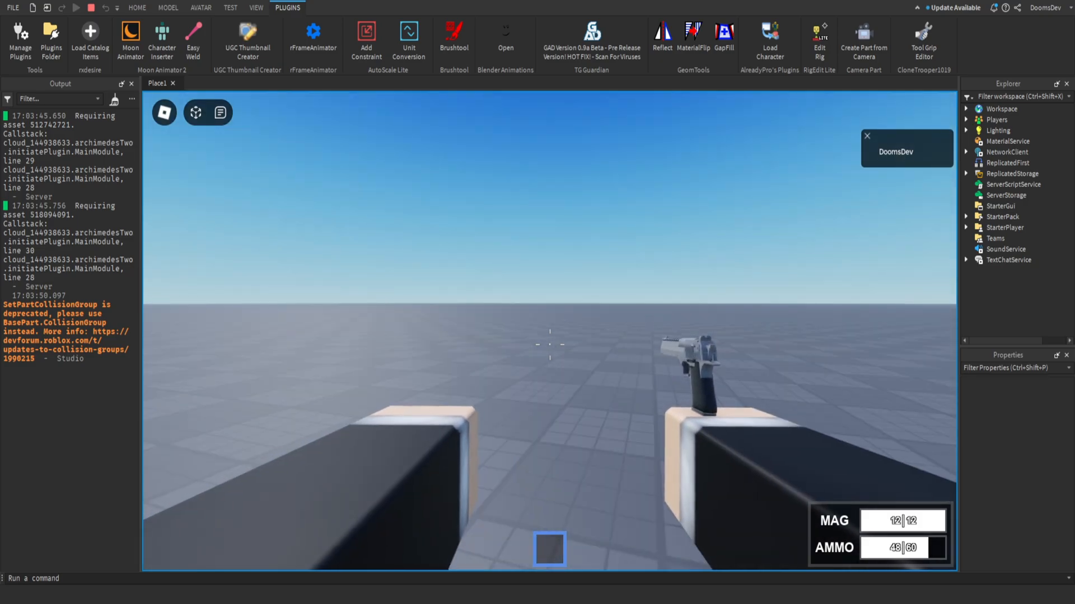
pyautogui.scroll(-5, 549, 344)
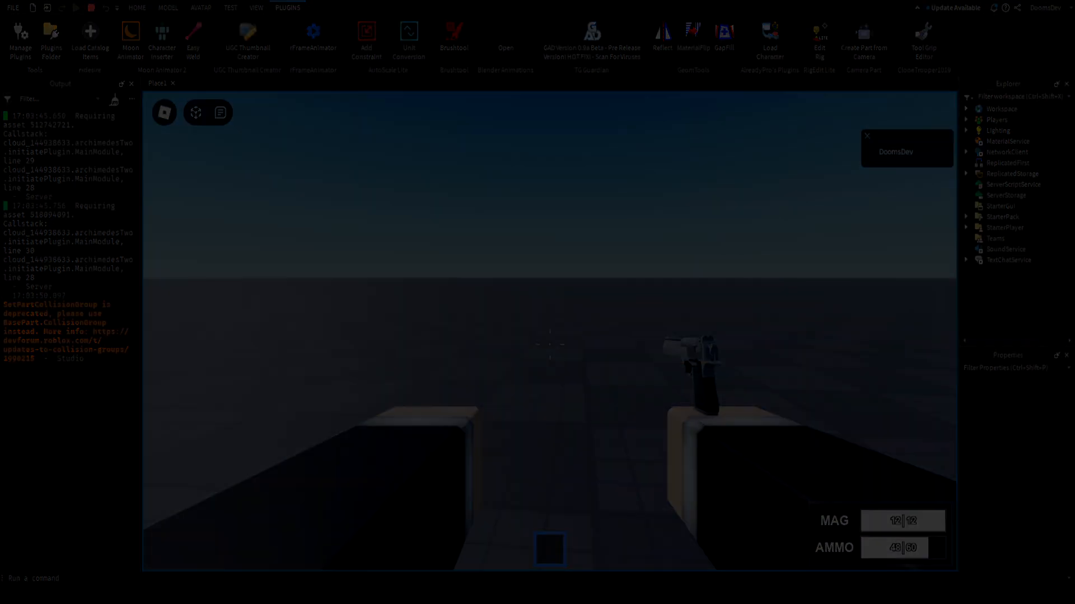